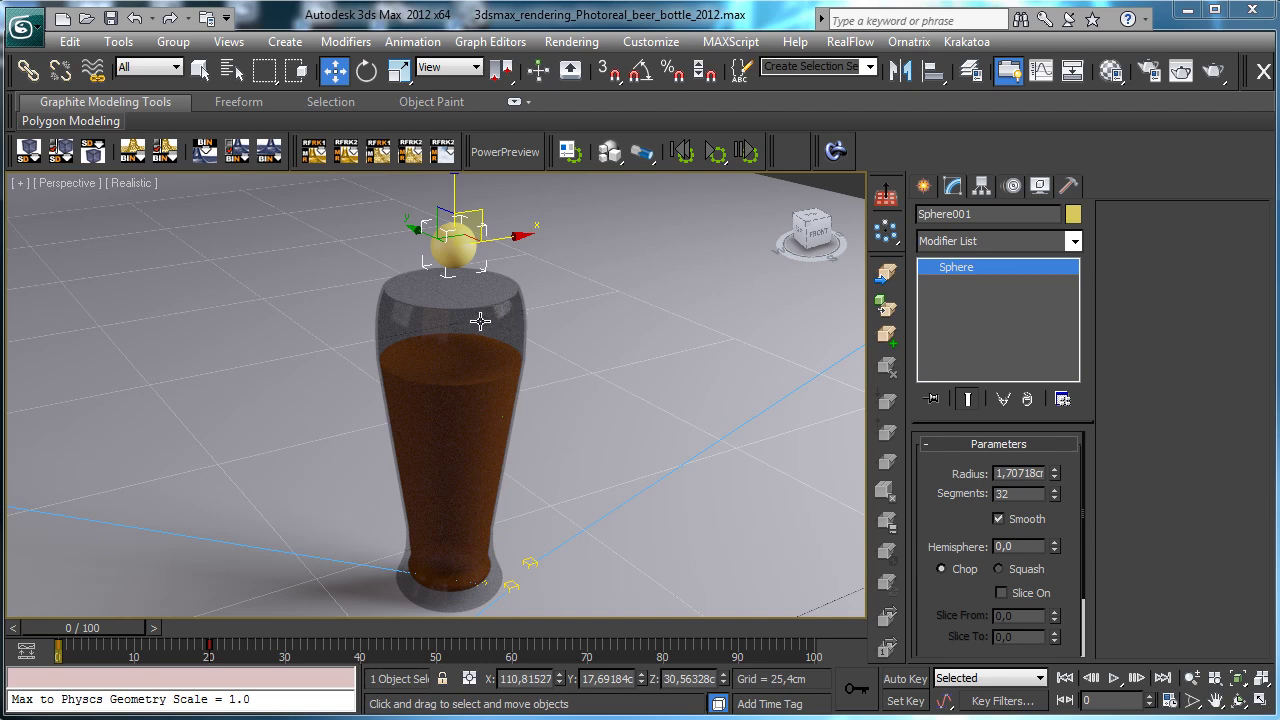
pyautogui.click(452, 379)
pyautogui.moveTo(494, 432); pyautogui.dragTo(692, 363)
pyautogui.click(134, 18)
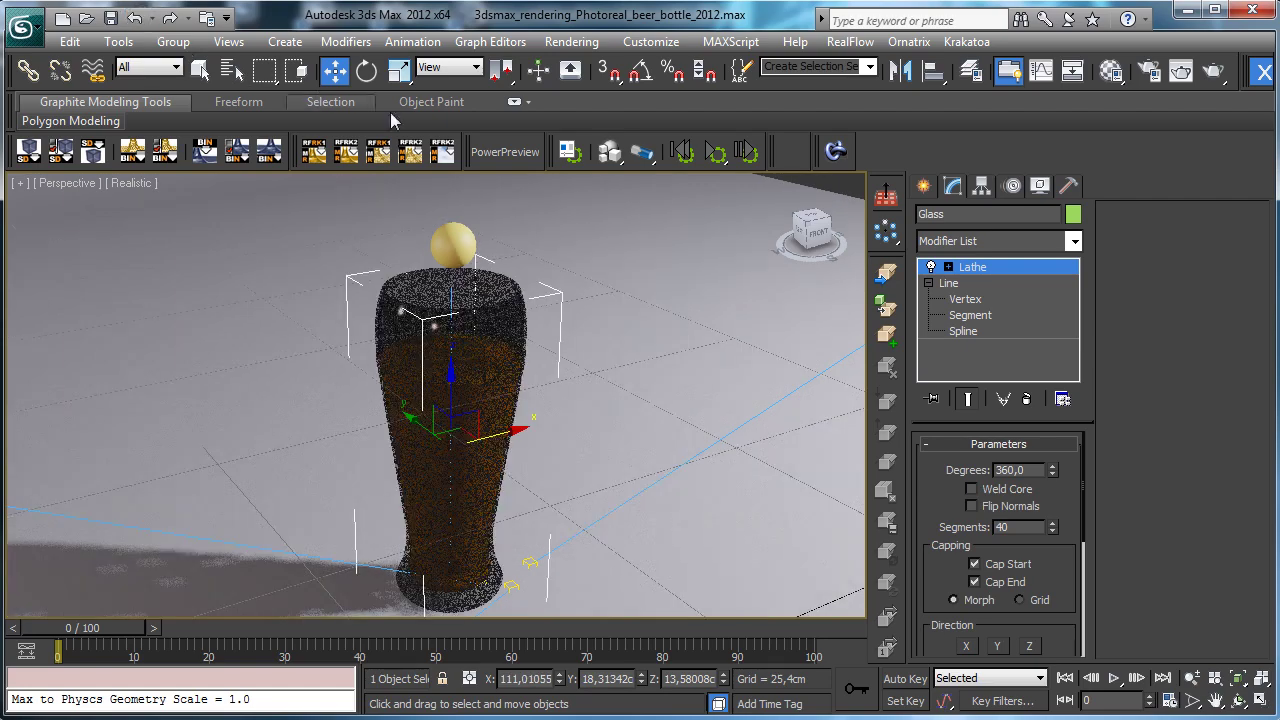
pyautogui.click(446, 236)
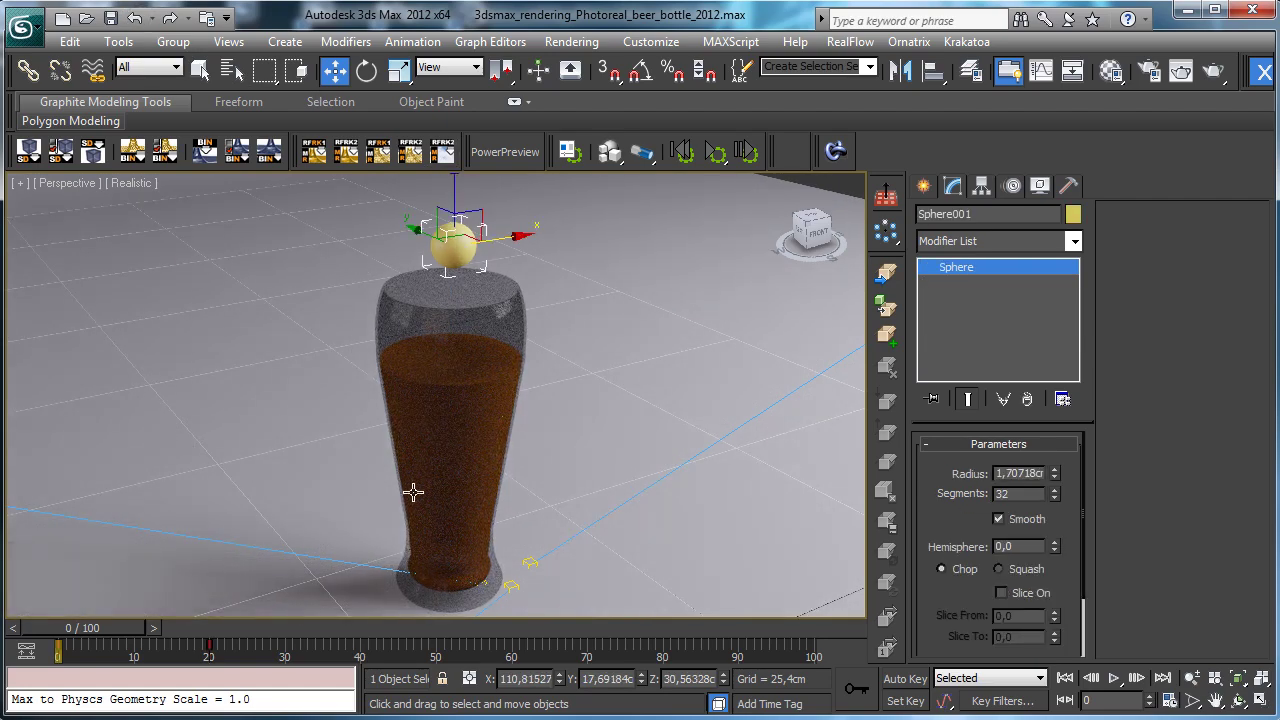
pyautogui.moveTo(89, 632)
pyautogui.mouseDown()
pyautogui.moveTo(205, 632)
pyautogui.moveTo(90, 632)
pyautogui.mouseUp()
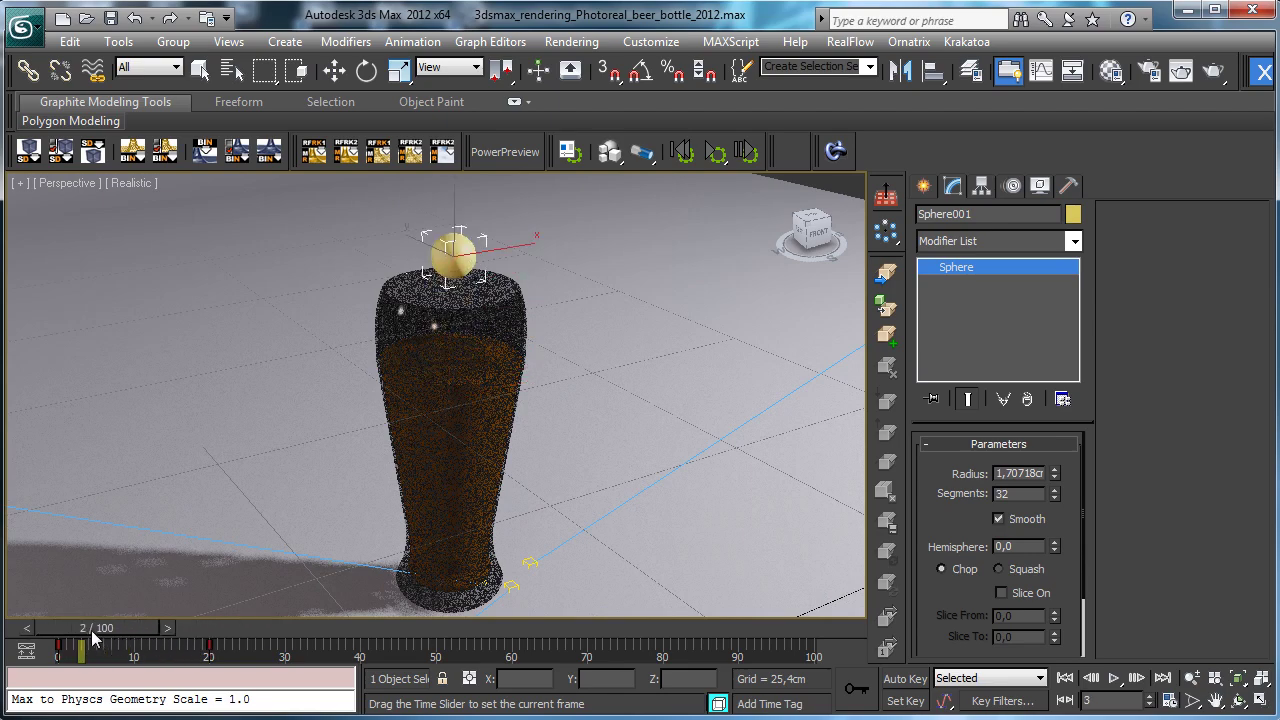
# Create a PF Source of about 13 by 10.9 cm on the ground beside the glass and bring up Particle View.
pyautogui.click(923, 186)
pyautogui.click(967, 248)
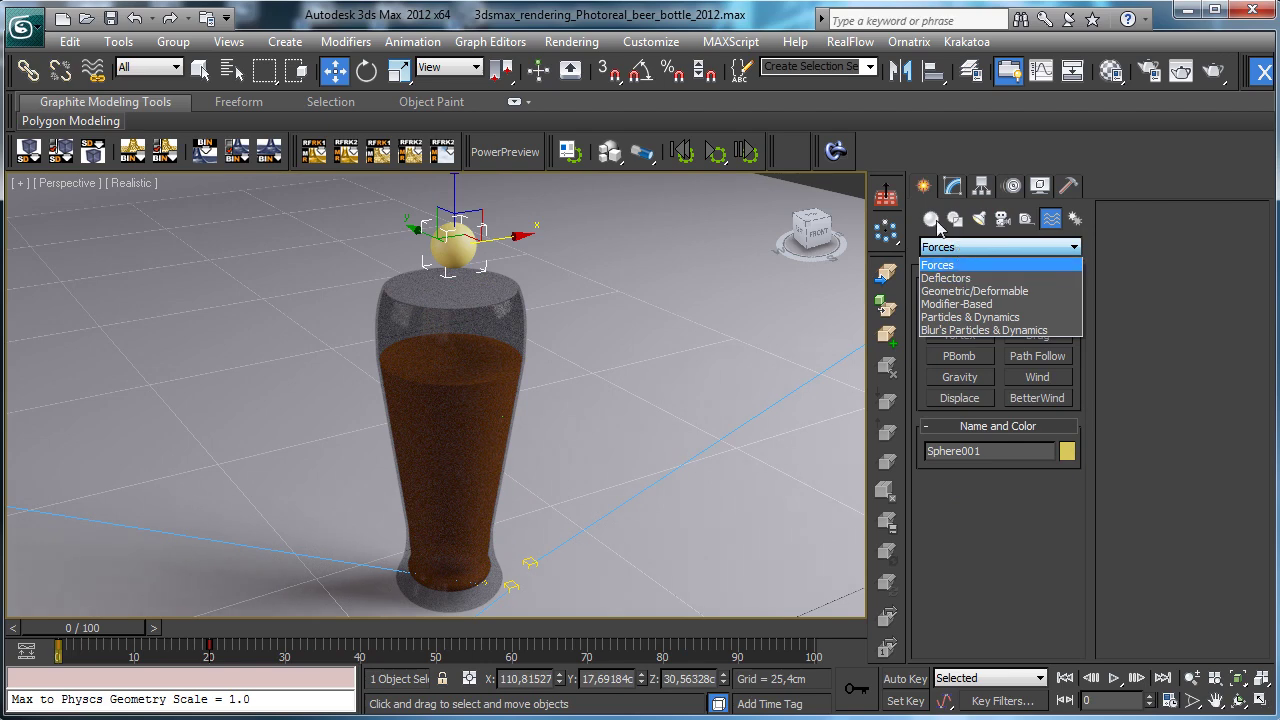
pyautogui.click(931, 220)
pyautogui.click(959, 315)
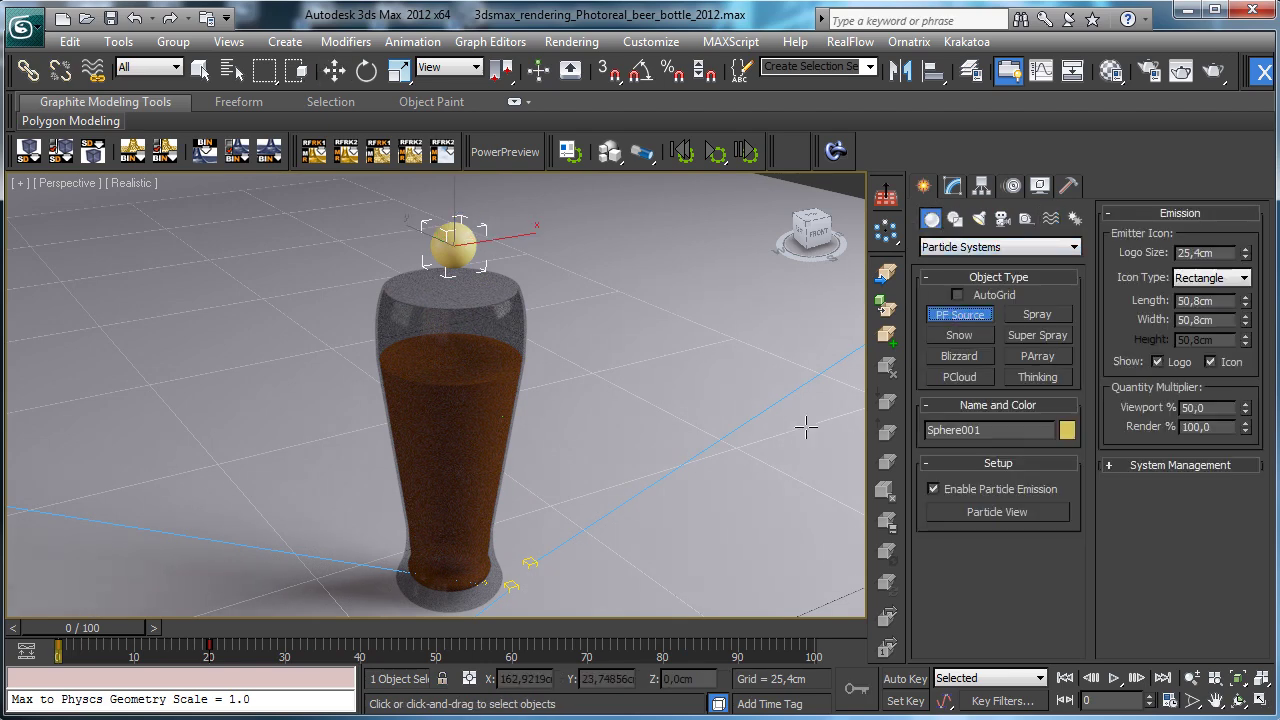
pyautogui.moveTo(799, 412); pyautogui.dragTo(824, 485)
pyautogui.click(952, 188)
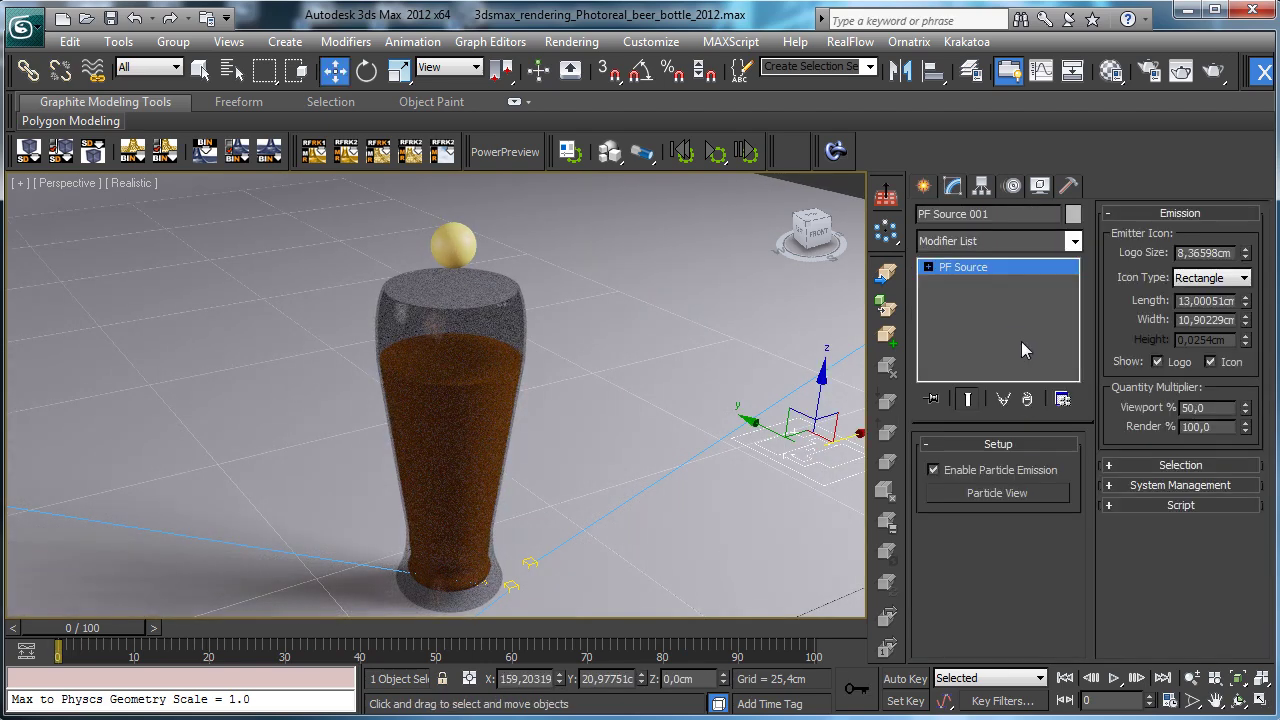
pyautogui.click(966, 494)
pyautogui.moveTo(340, 82); pyautogui.dragTo(1050, 108)
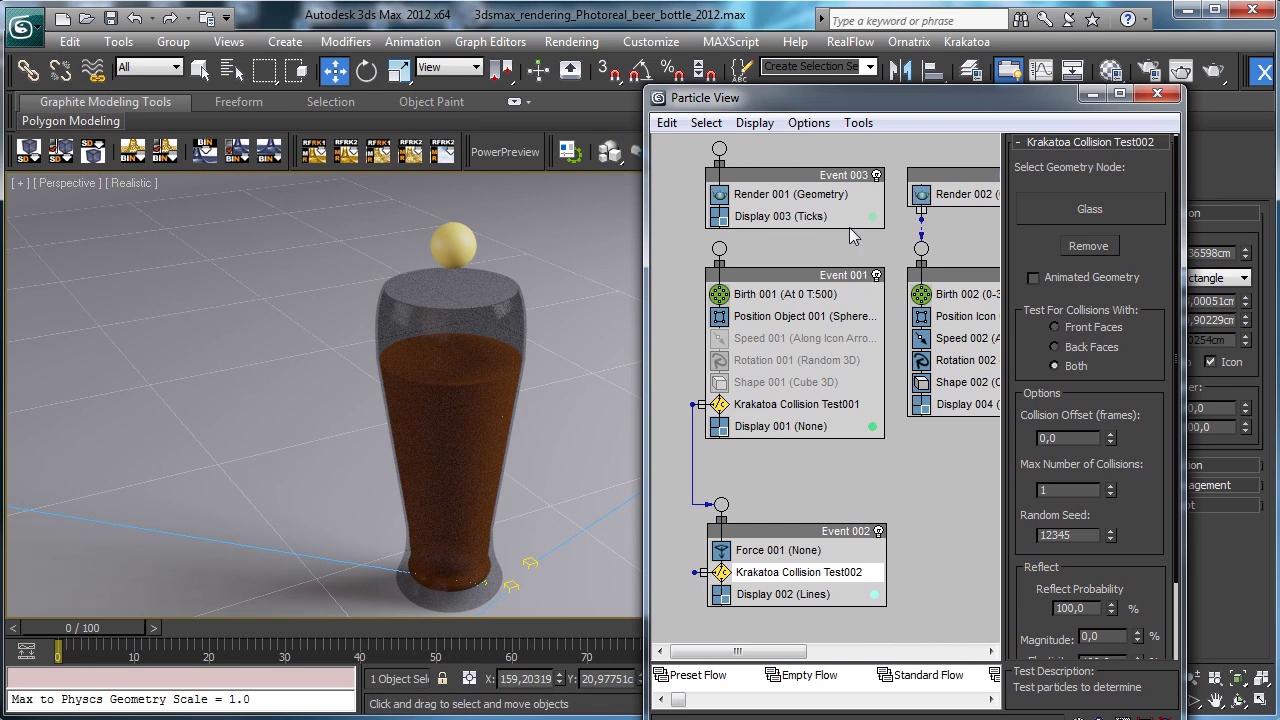
# Delete the newly created particle source, shift the leftover Event 003 aside and close Particle View.
pyautogui.click(845, 176)
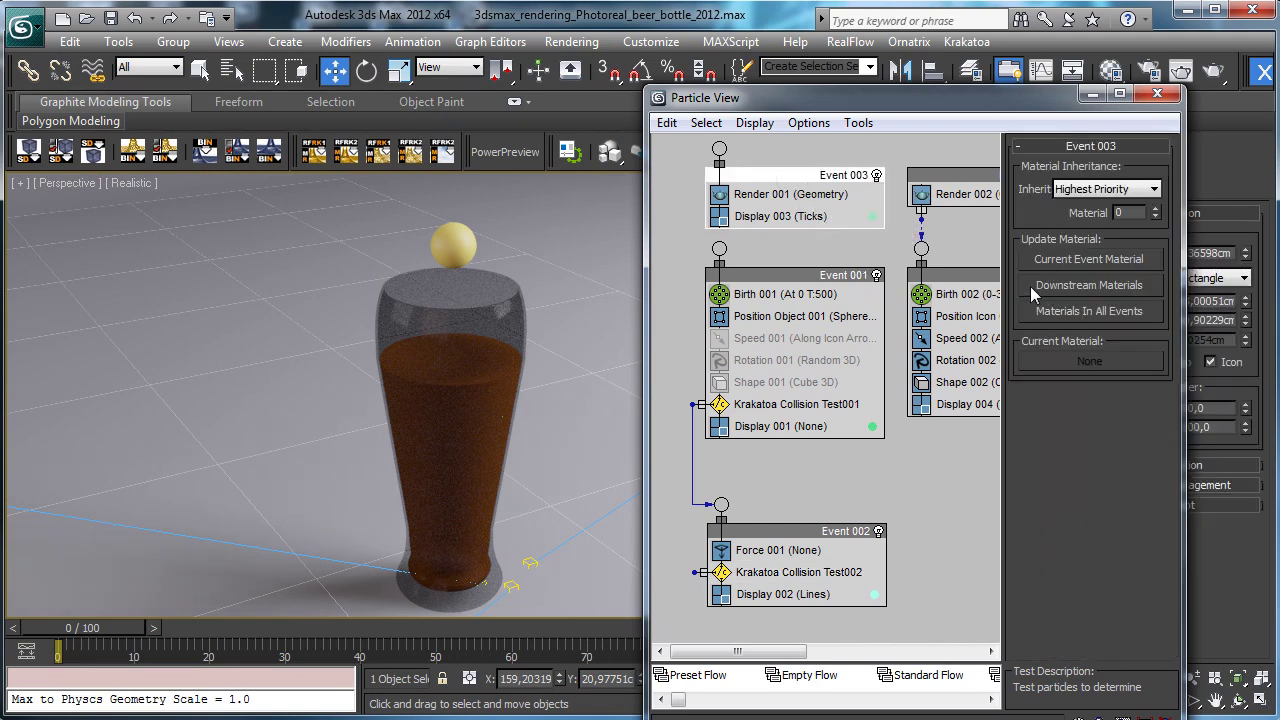
pyautogui.click(951, 176)
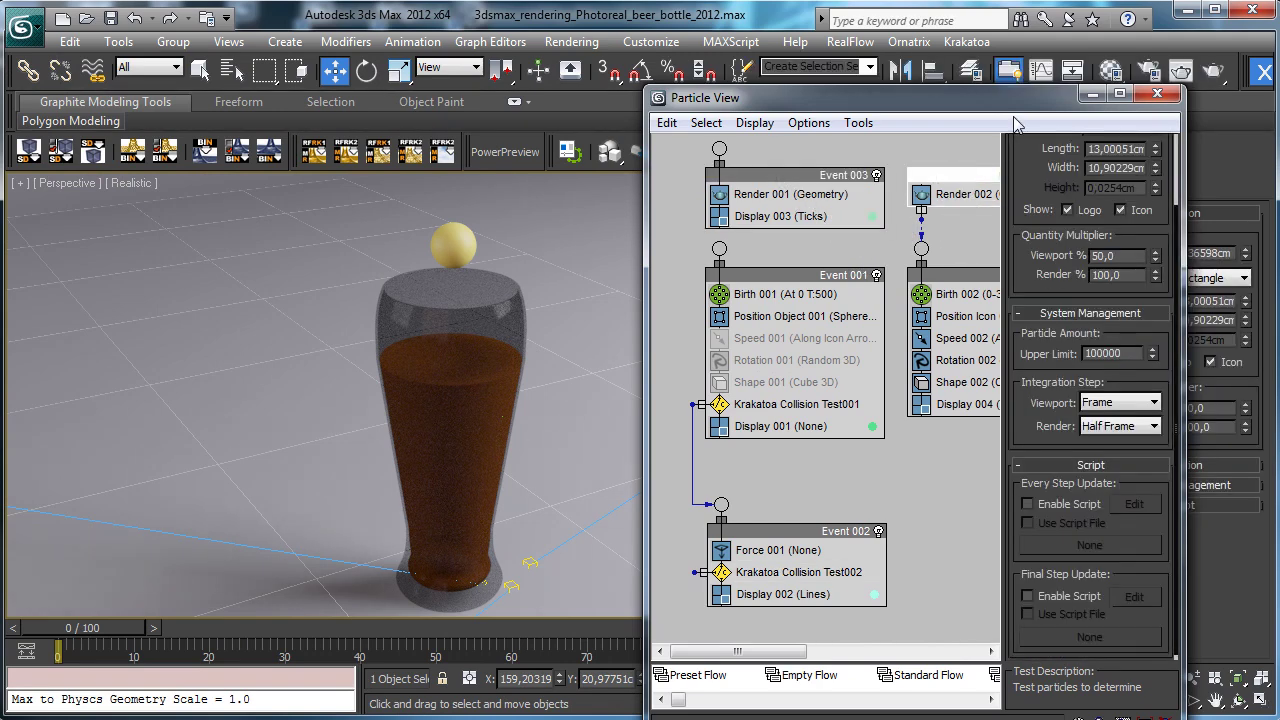
pyautogui.press('Delete')
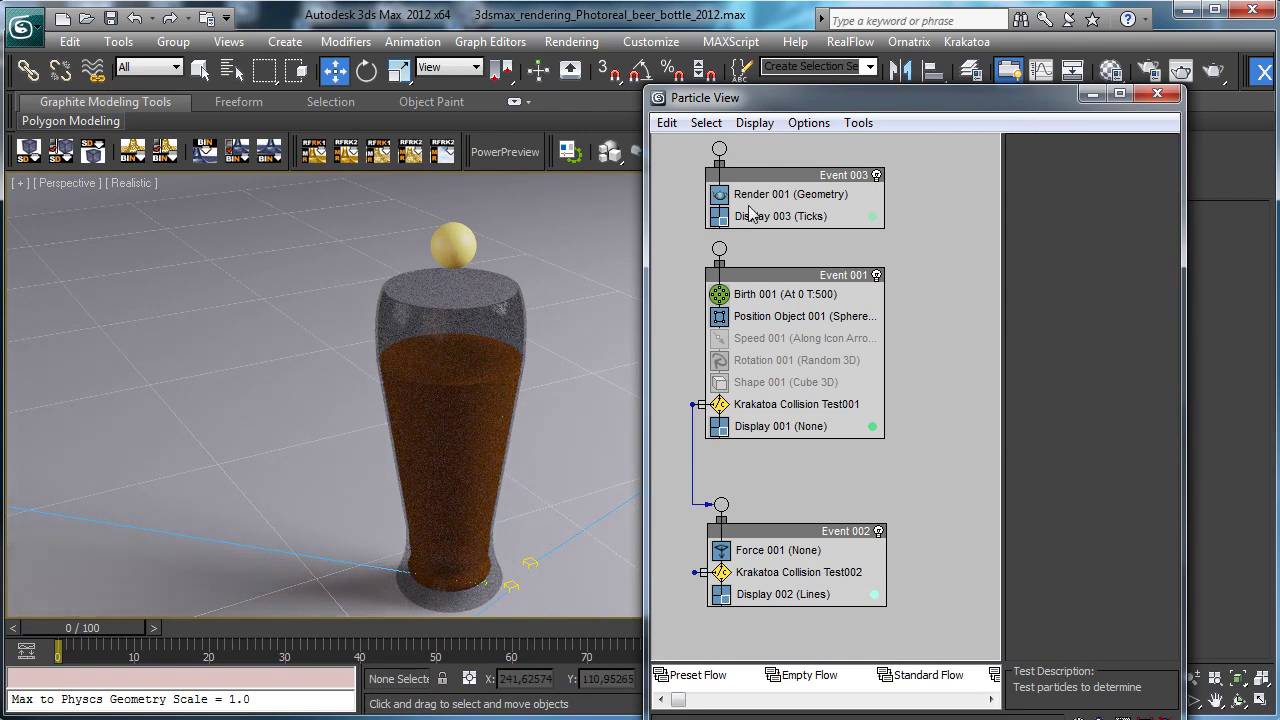
pyautogui.click(755, 218)
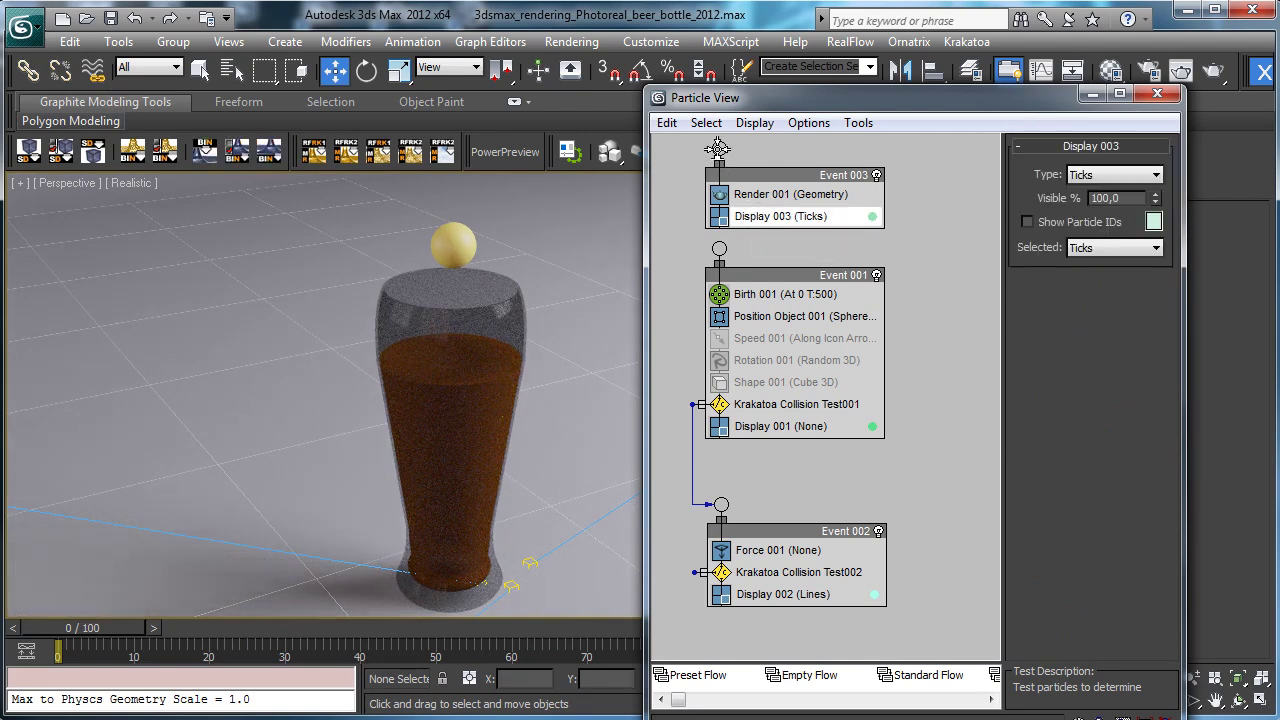
pyautogui.moveTo(771, 173); pyautogui.dragTo(853, 173)
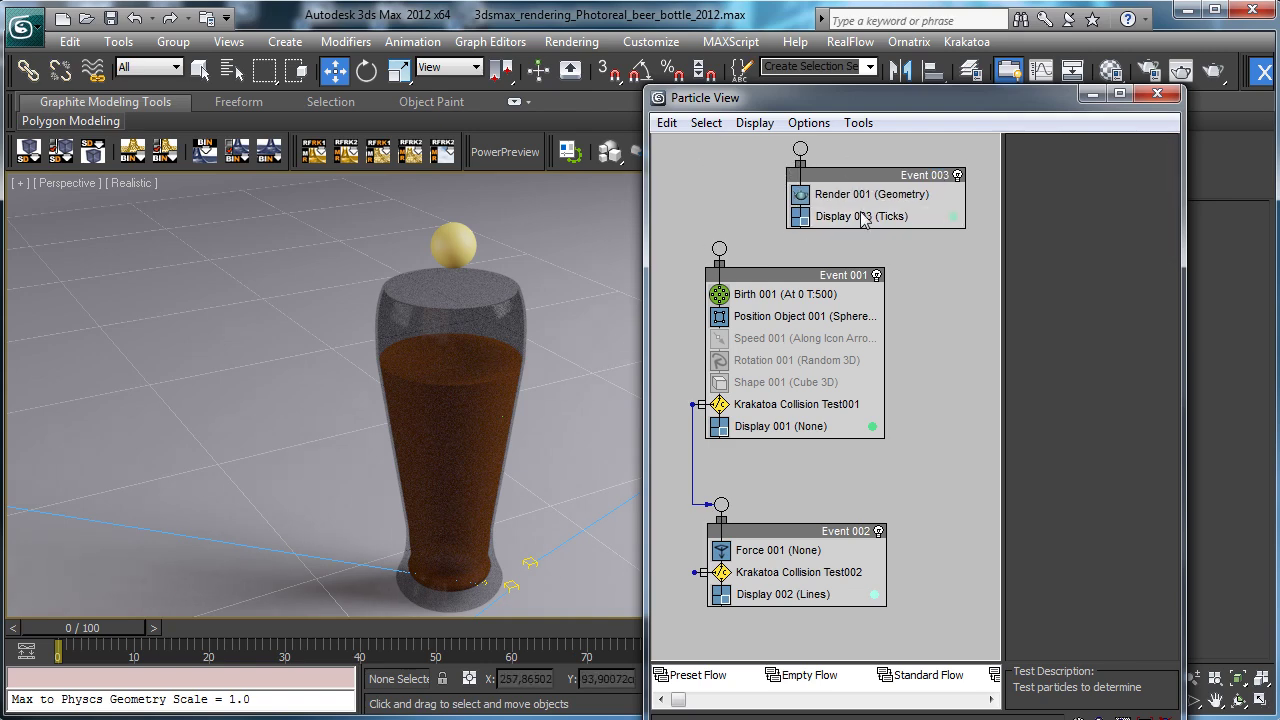
pyautogui.click(1157, 93)
# Create a PF Source of about 19.7 by 12.5 cm on the ground beside the glass and show its flow in Particle View.
pyautogui.click(923, 186)
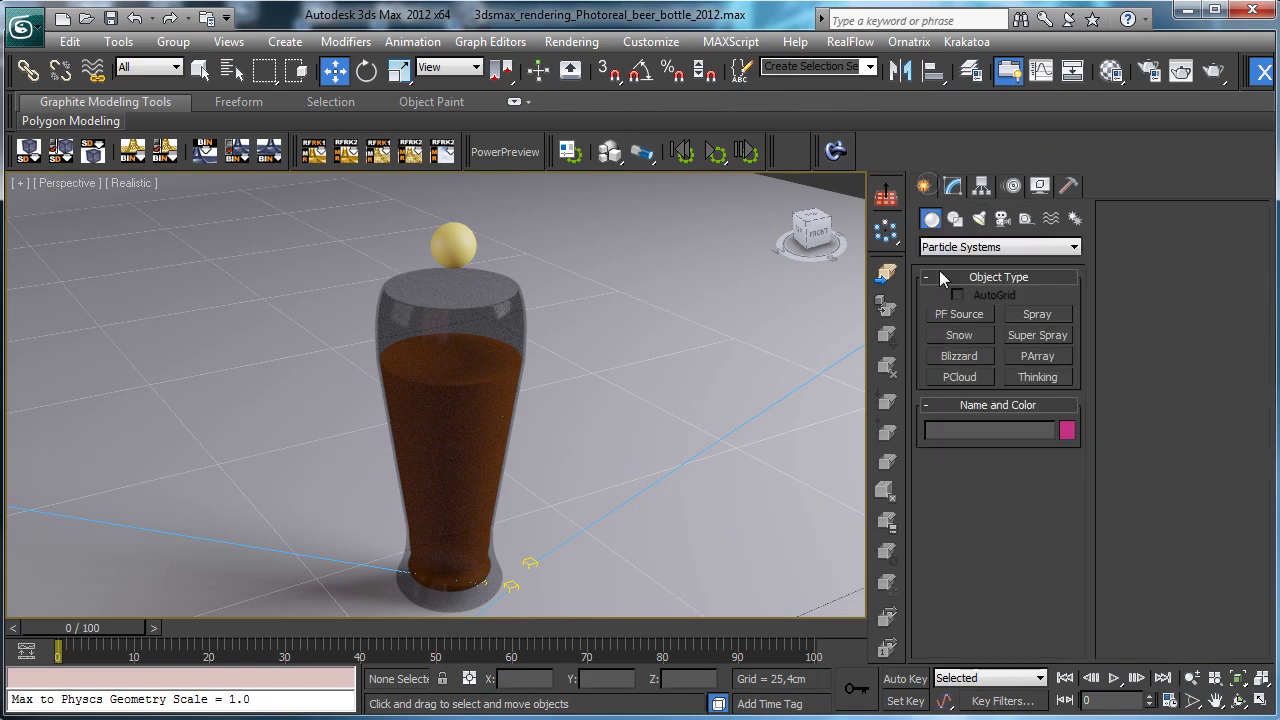
pyautogui.click(966, 314)
pyautogui.moveTo(706, 381); pyautogui.dragTo(752, 463)
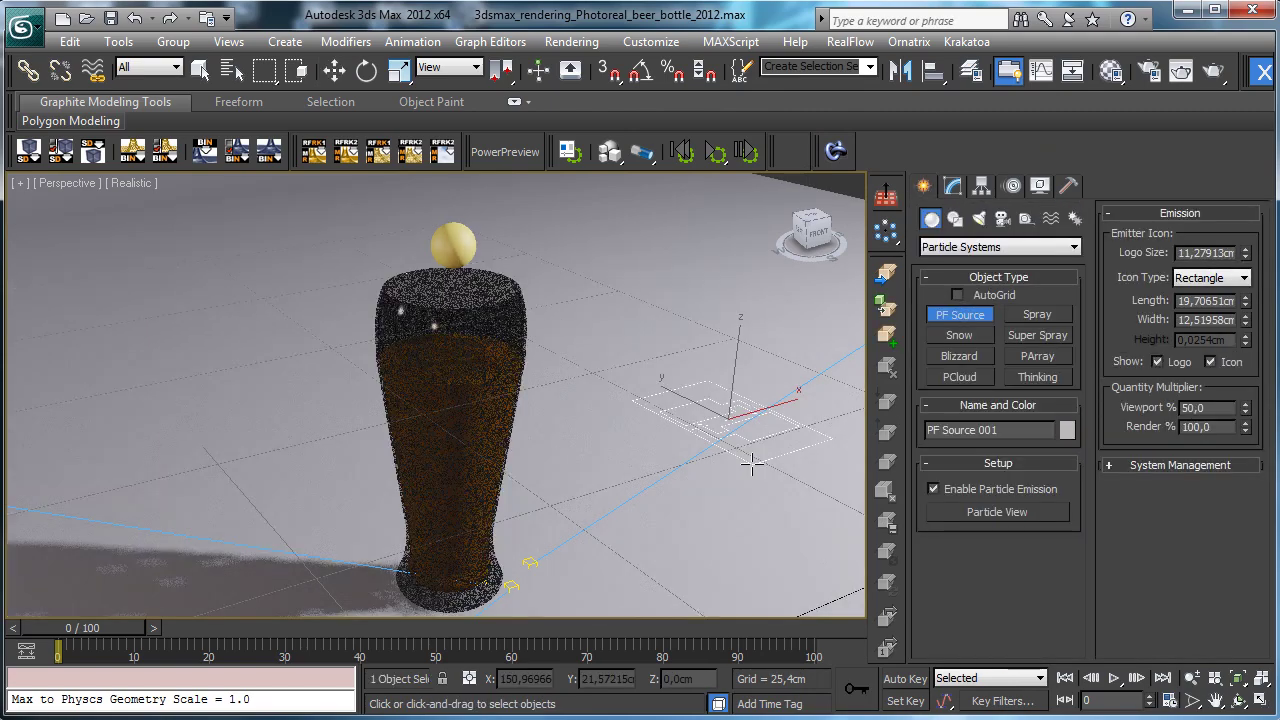
pyautogui.click(974, 508)
pyautogui.moveTo(263, 107); pyautogui.dragTo(700, 92)
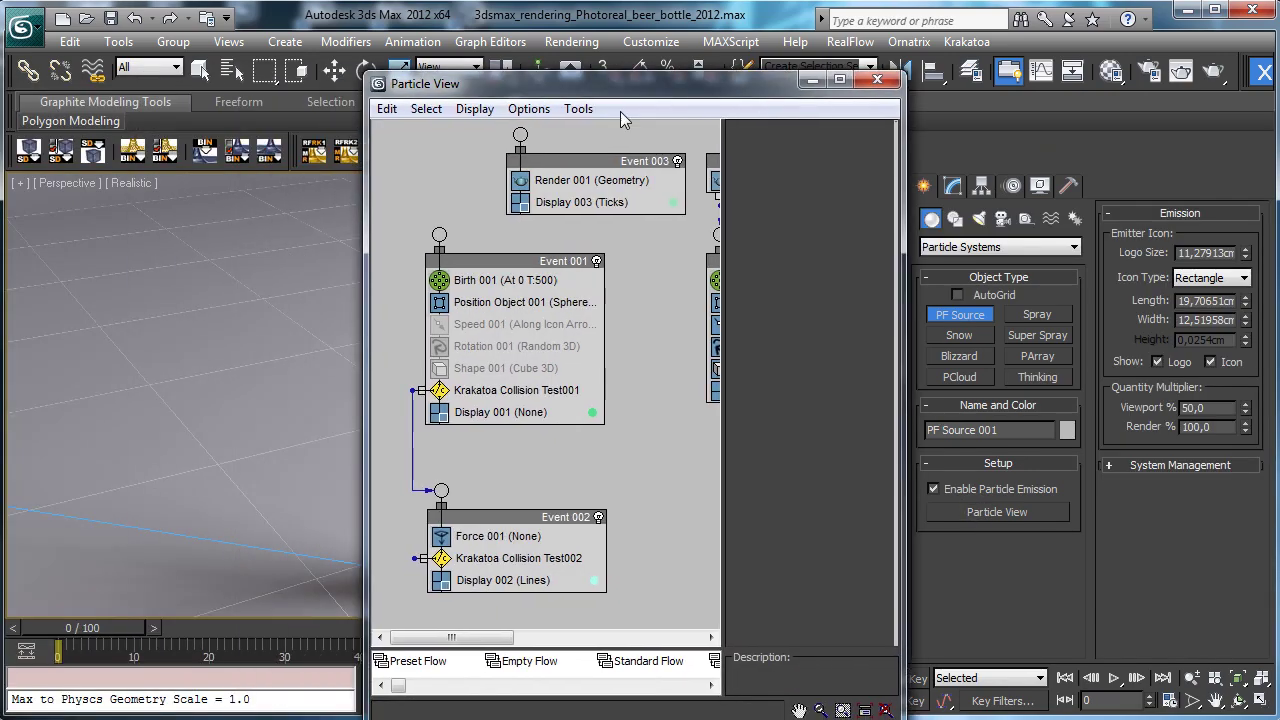
# Delete the old events 001, 002 and 003 from Particle View and bring the new PF Source flow into view.
pyautogui.moveTo(402, 140); pyautogui.dragTo(652, 540)
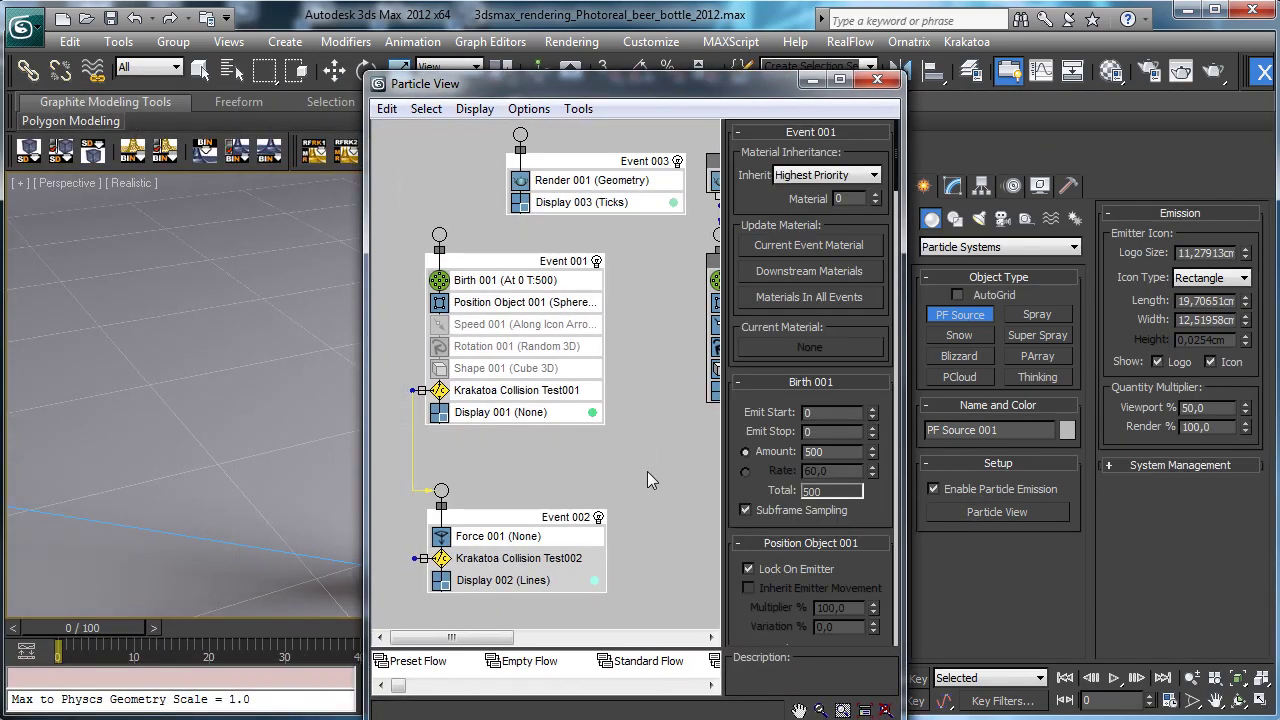
pyautogui.press('Delete')
pyautogui.moveTo(498, 639); pyautogui.dragTo(603, 639)
pyautogui.moveTo(756, 88); pyautogui.dragTo(1083, 63)
# Disable the Speed, Rotation and Shape operators in the new particle event.
pyautogui.click(768, 299)
pyautogui.click(766, 320)
pyautogui.click(767, 342)
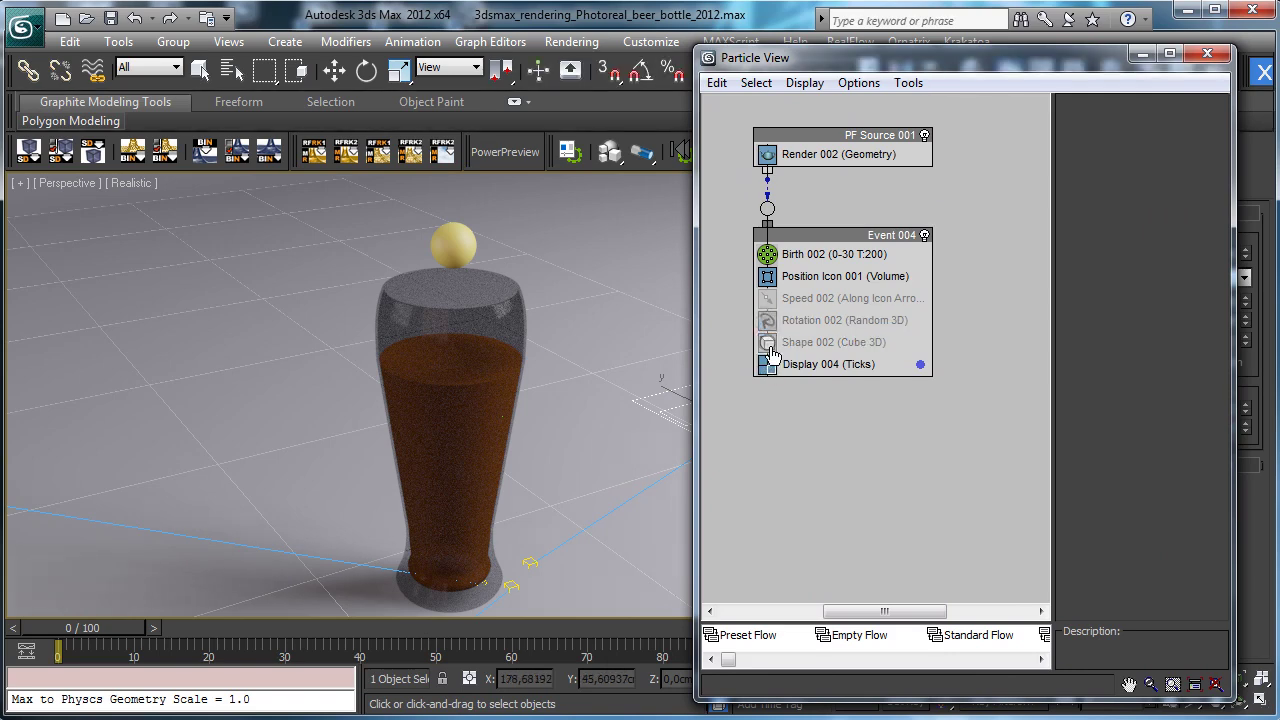
# Set the Birth operator's Emit Stop to 0 and its particle amount to 500.
pyautogui.click(840, 277)
pyautogui.click(820, 254)
pyautogui.doubleClick(1150, 155)
pyautogui.write('0')
pyautogui.press('Return')
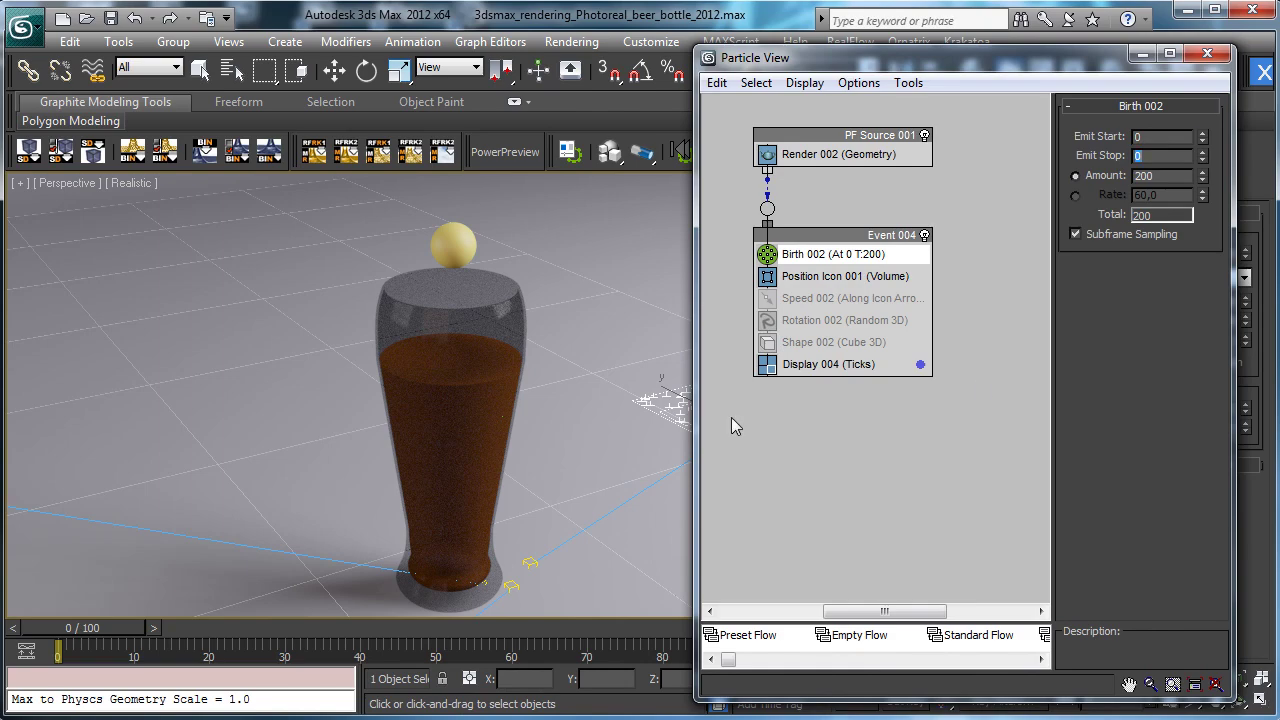
pyautogui.doubleClick(1161, 177)
pyautogui.write('500')
pyautogui.press('Return')
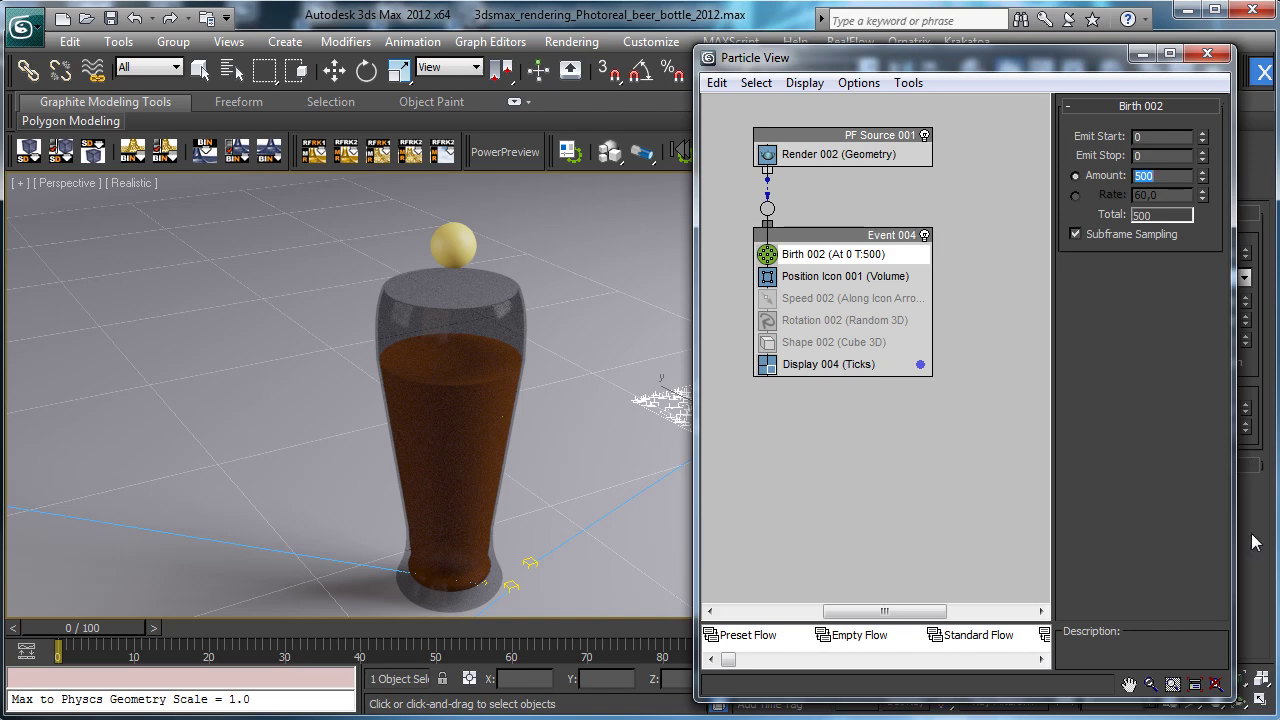
# Replace the Position Icon operator with a Position Object operator that uses Sphere001 as its emitter object.
pyautogui.moveTo(1226, 697); pyautogui.dragTo(1266, 712)
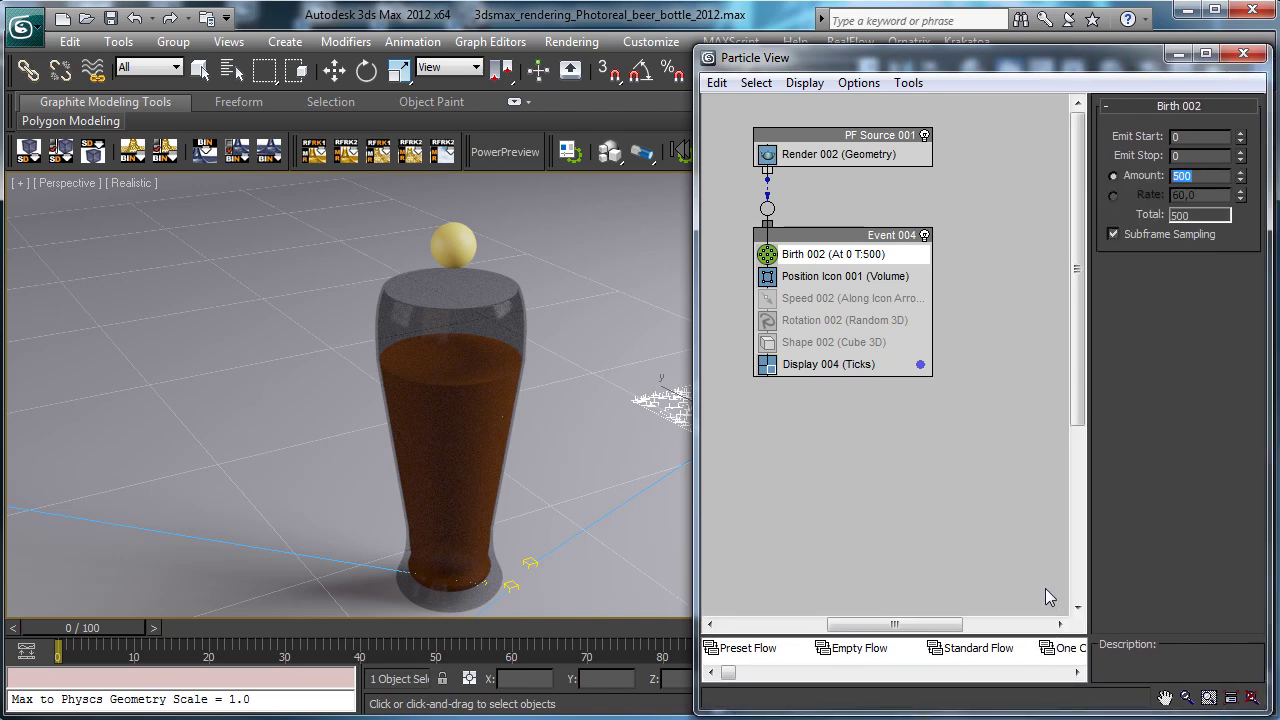
pyautogui.moveTo(860, 636); pyautogui.dragTo(860, 597)
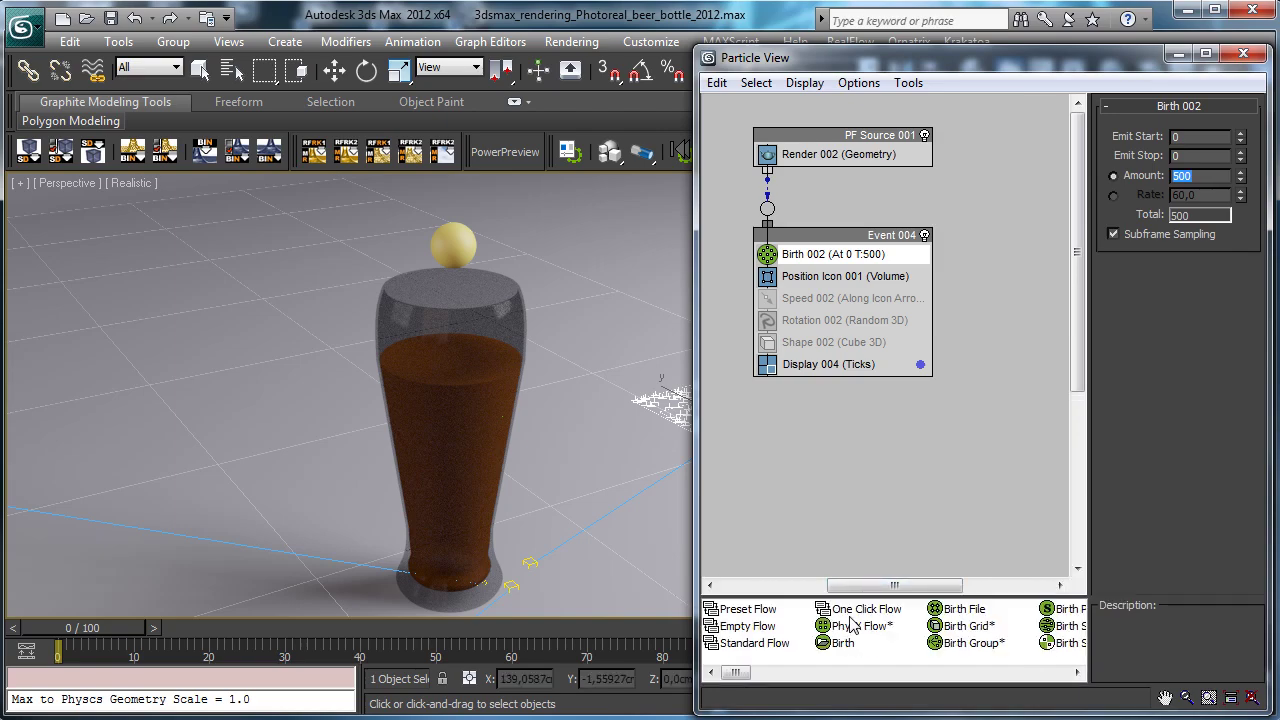
pyautogui.moveTo(740, 673); pyautogui.dragTo(870, 282)
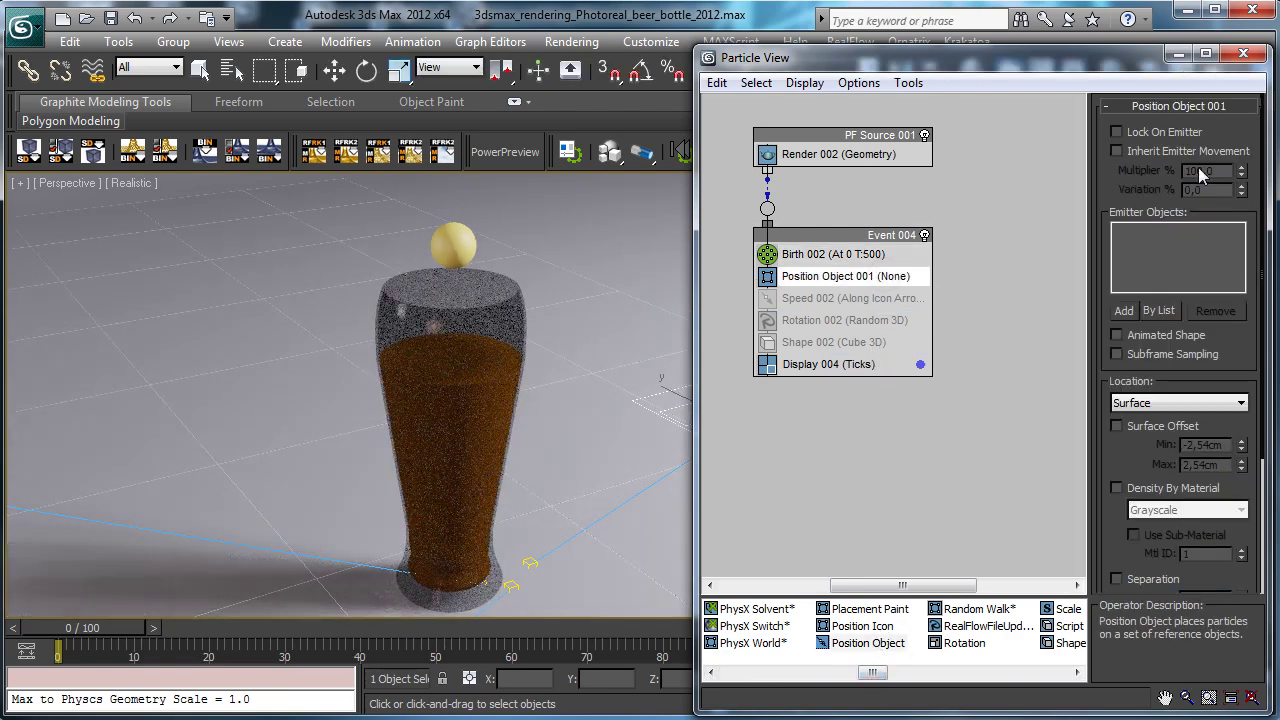
pyautogui.click(1157, 310)
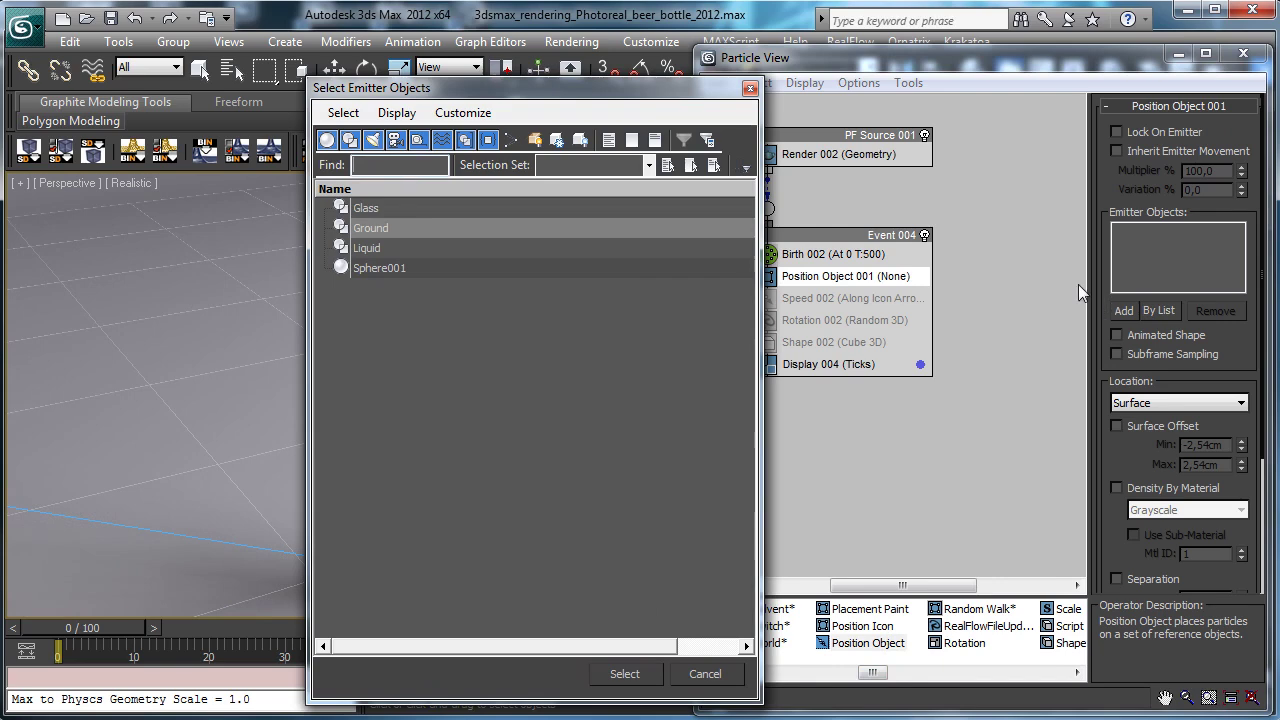
pyautogui.click(361, 216)
pyautogui.doubleClick(388, 268)
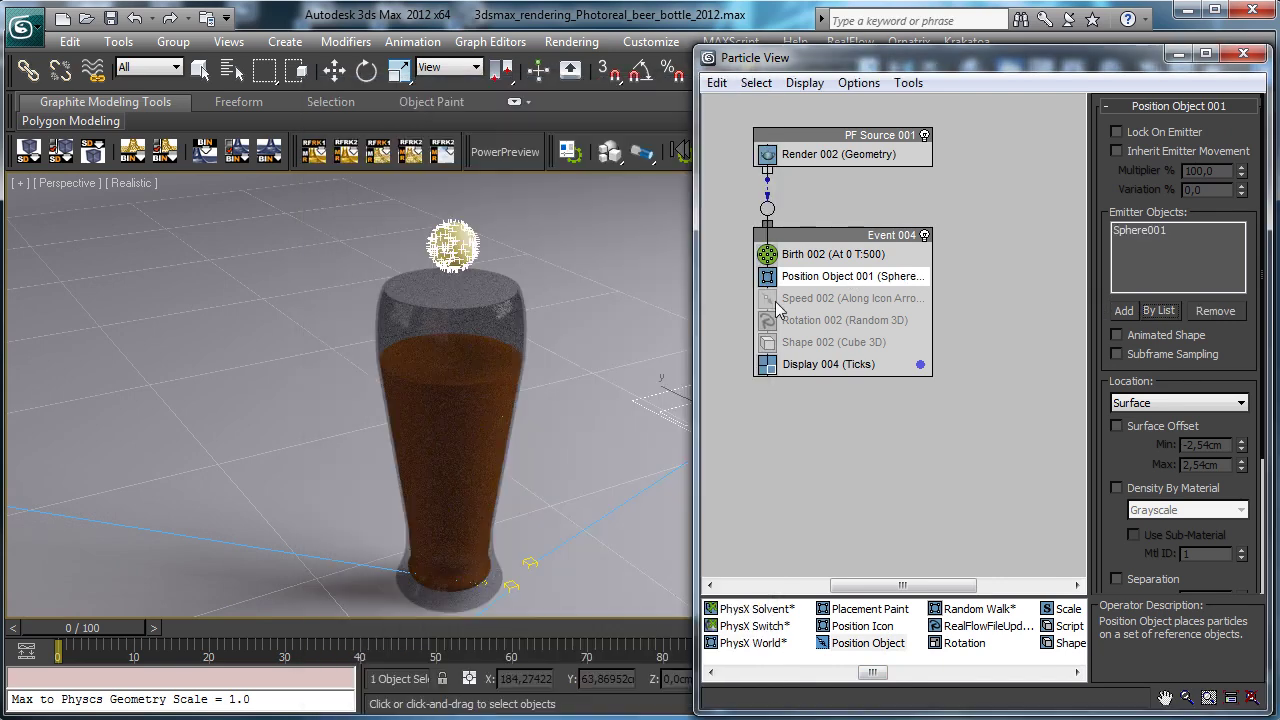
# Set the particle display type of the birth event to None.
pyautogui.click(855, 364)
pyautogui.click(1200, 135)
pyautogui.click(1180, 168)
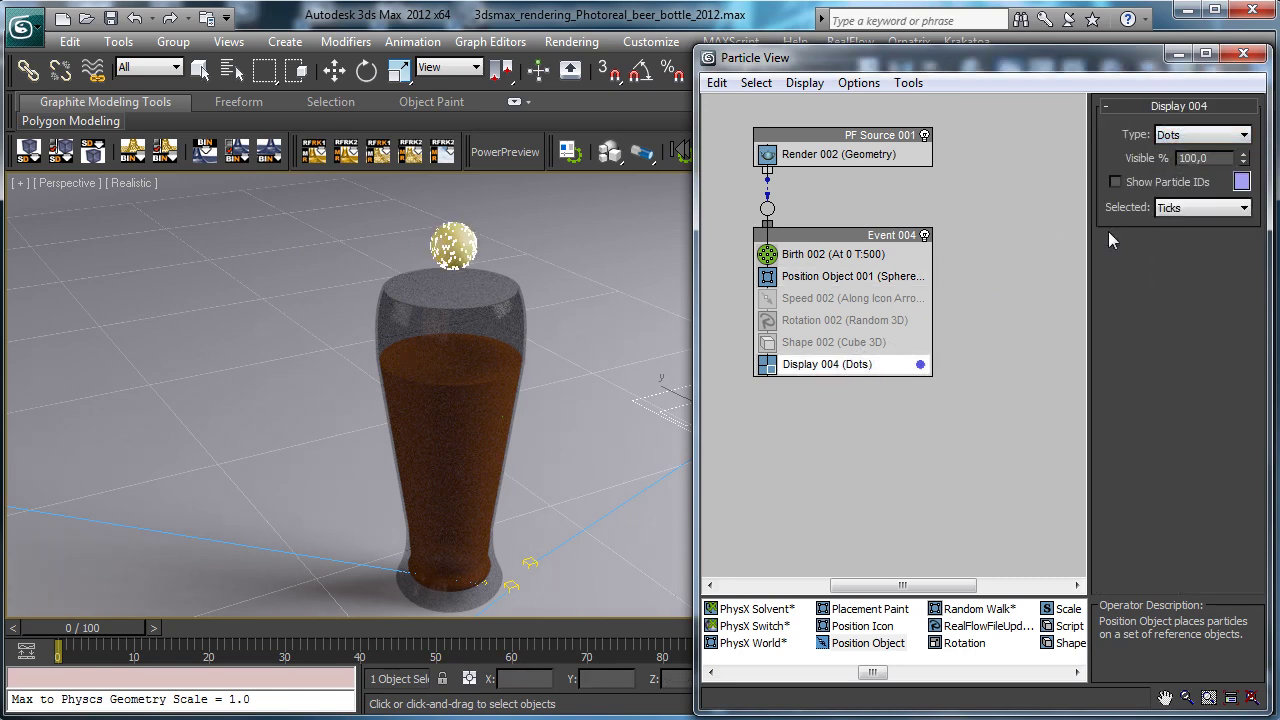
pyautogui.click(1210, 136)
pyautogui.click(1175, 153)
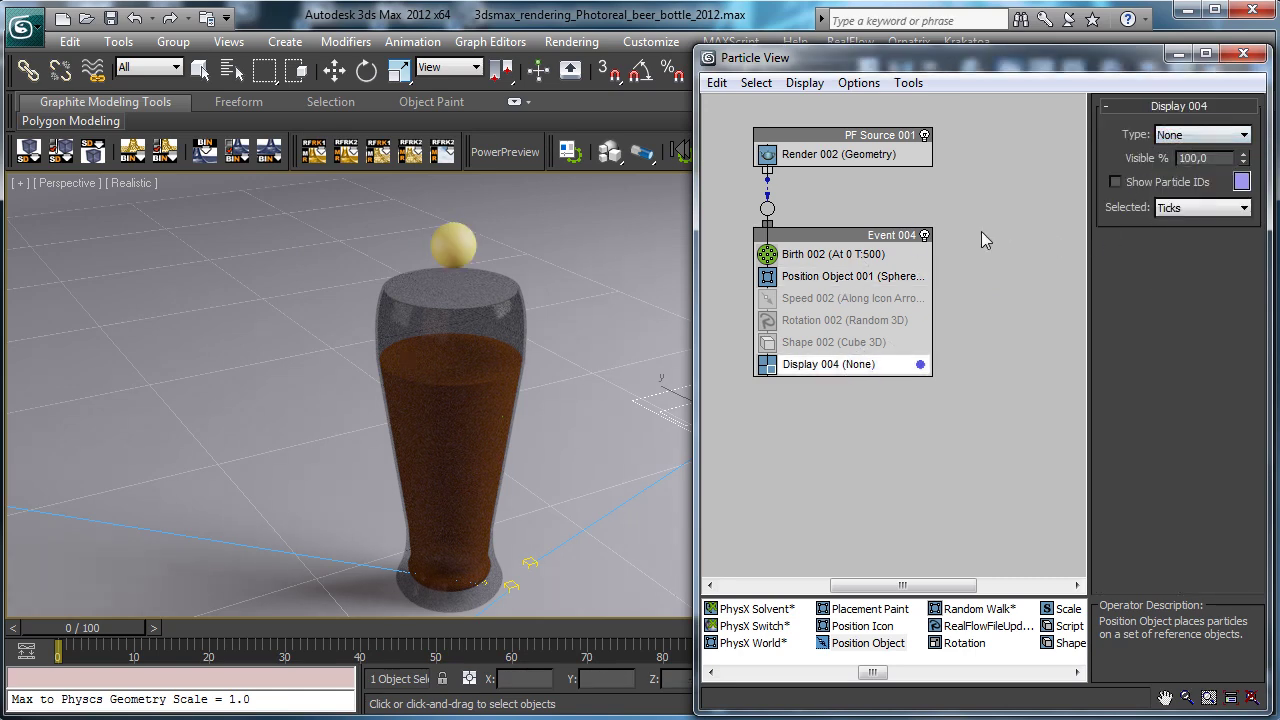
# Add a Krakatoa Collision Test to the birth event and assign Liquid as its geometry node.
pyautogui.moveTo(875, 672); pyautogui.dragTo(967, 676)
pyautogui.click(886, 629)
pyautogui.moveTo(882, 631); pyautogui.dragTo(780, 343)
pyautogui.click(1159, 173)
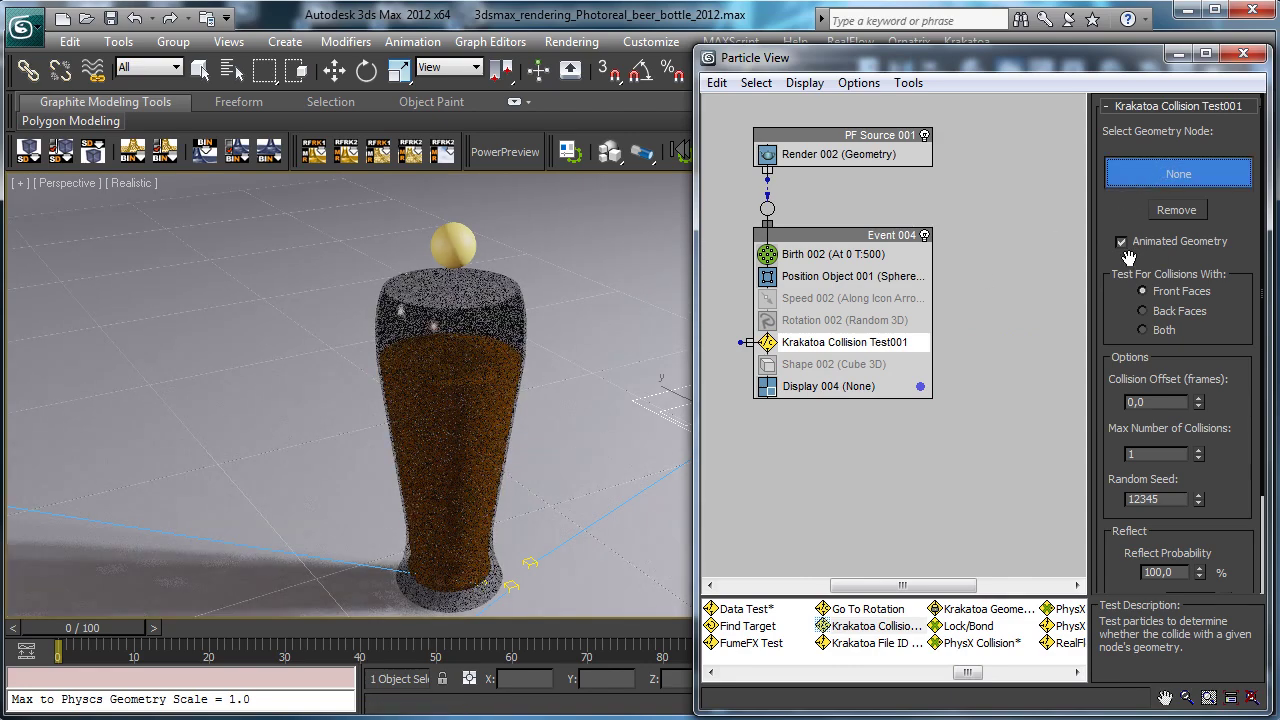
pyautogui.press('h')
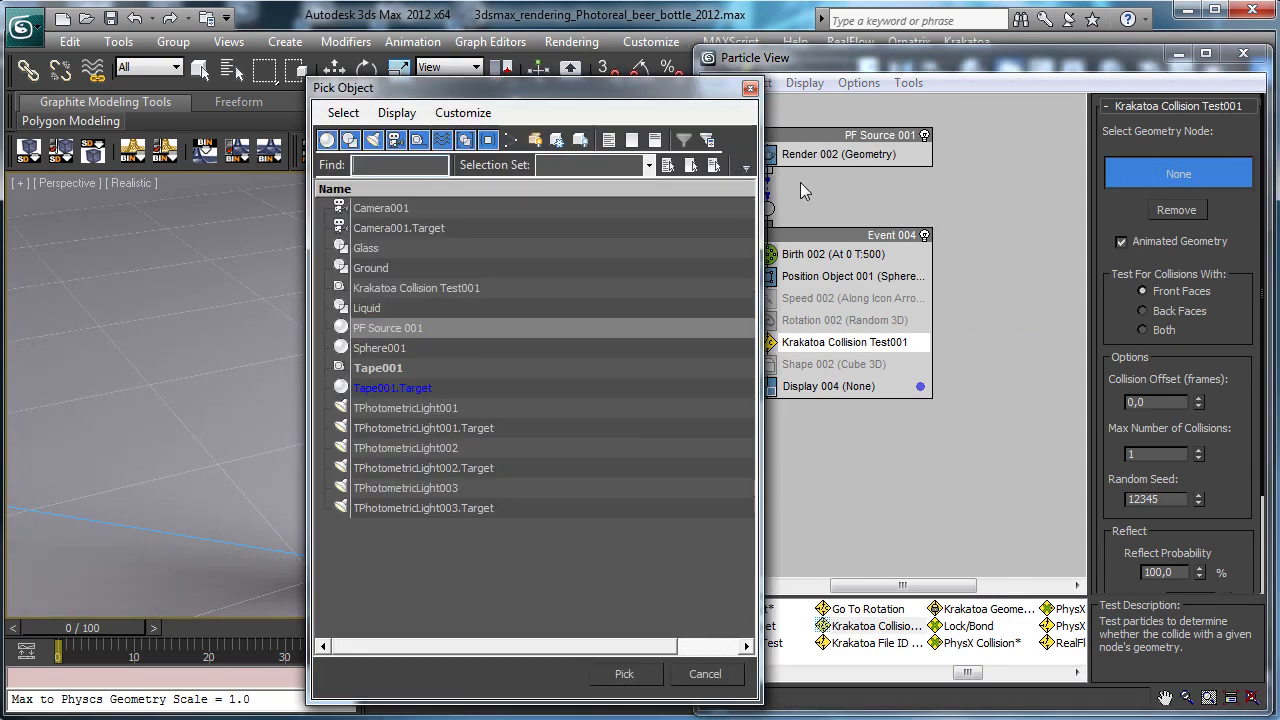
pyautogui.doubleClick(367, 308)
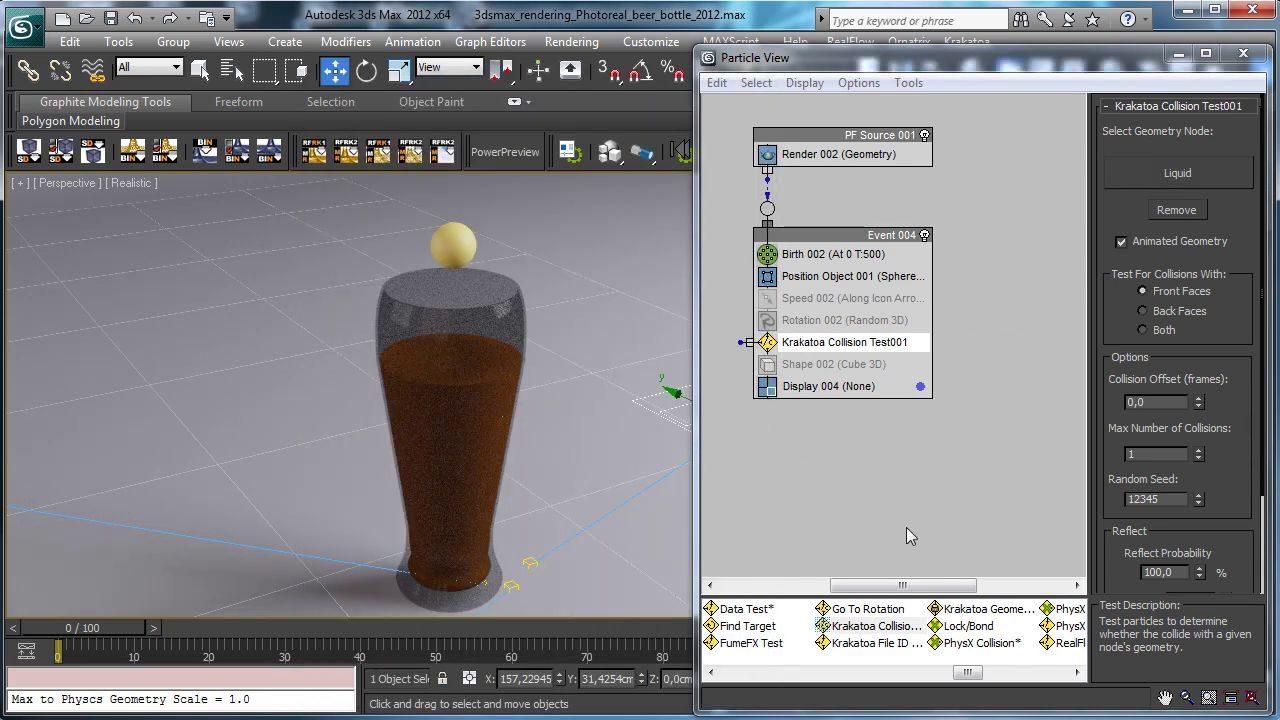
# Add a new event containing a Display operator and wire the Krakatoa Collision Test's output to it.
pyautogui.click(1070, 672)
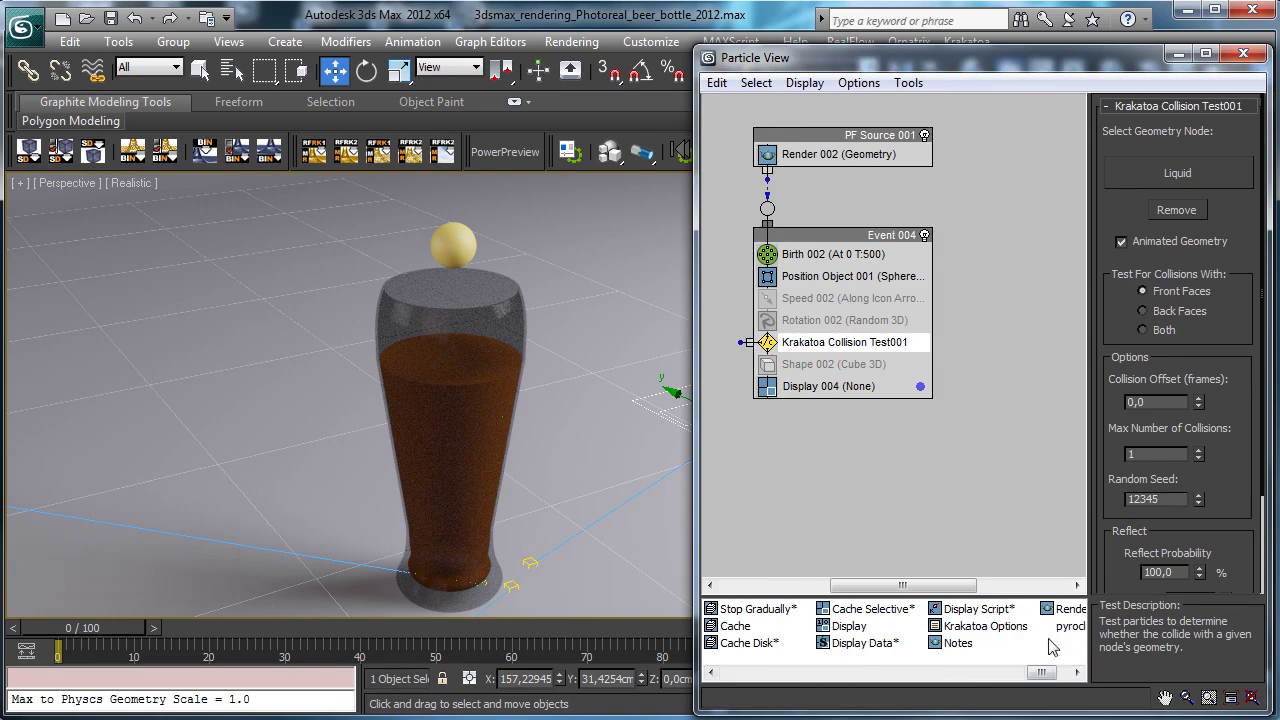
pyautogui.moveTo(849, 626); pyautogui.dragTo(795, 498)
pyautogui.moveTo(733, 341); pyautogui.dragTo(757, 453)
# Make the collision test check both faces, turn off Animated Geometry and scrub the animation to check the collision.
pyautogui.moveTo(112, 628)
pyautogui.mouseDown()
pyautogui.moveTo(170, 629)
pyautogui.moveTo(96, 636)
pyautogui.mouseUp()
pyautogui.press('w')
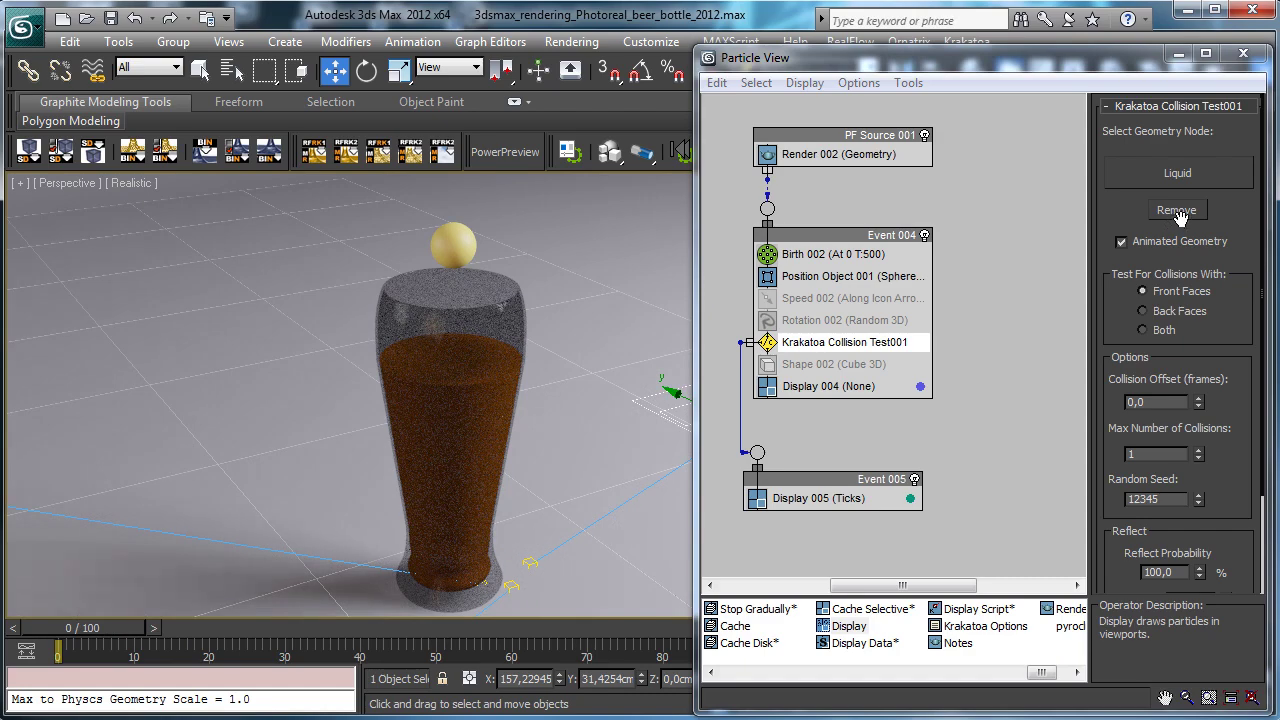
pyautogui.click(1167, 329)
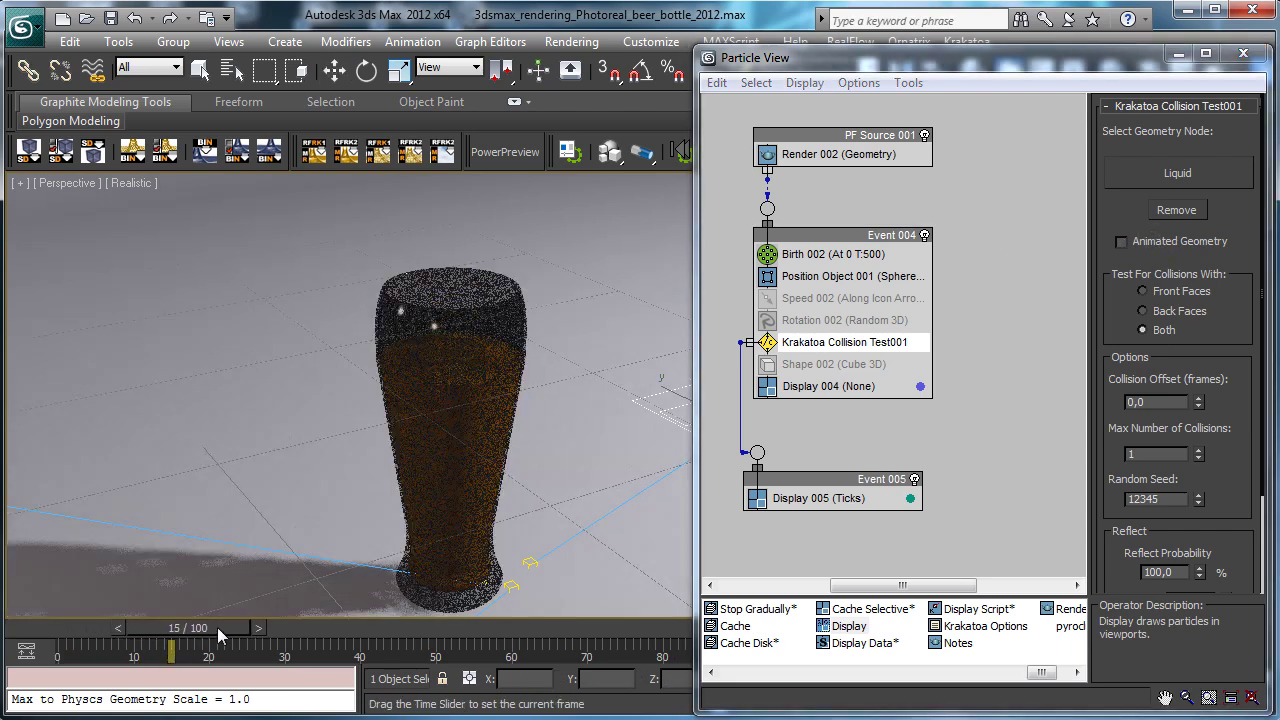
pyautogui.moveTo(40, 628); pyautogui.dragTo(38, 628)
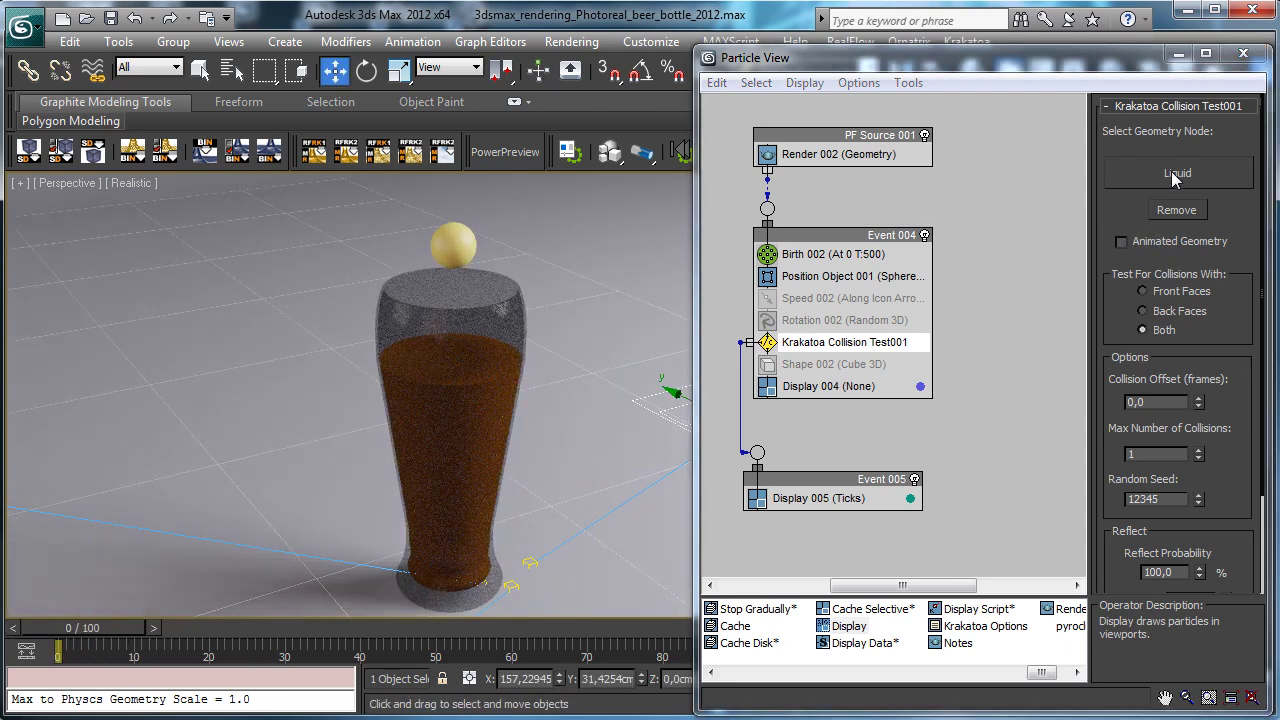
# Enable Lock On Emitter in the Position Object operator and scrub the timeline to frame 17.
pyautogui.click(820, 386)
pyautogui.click(880, 282)
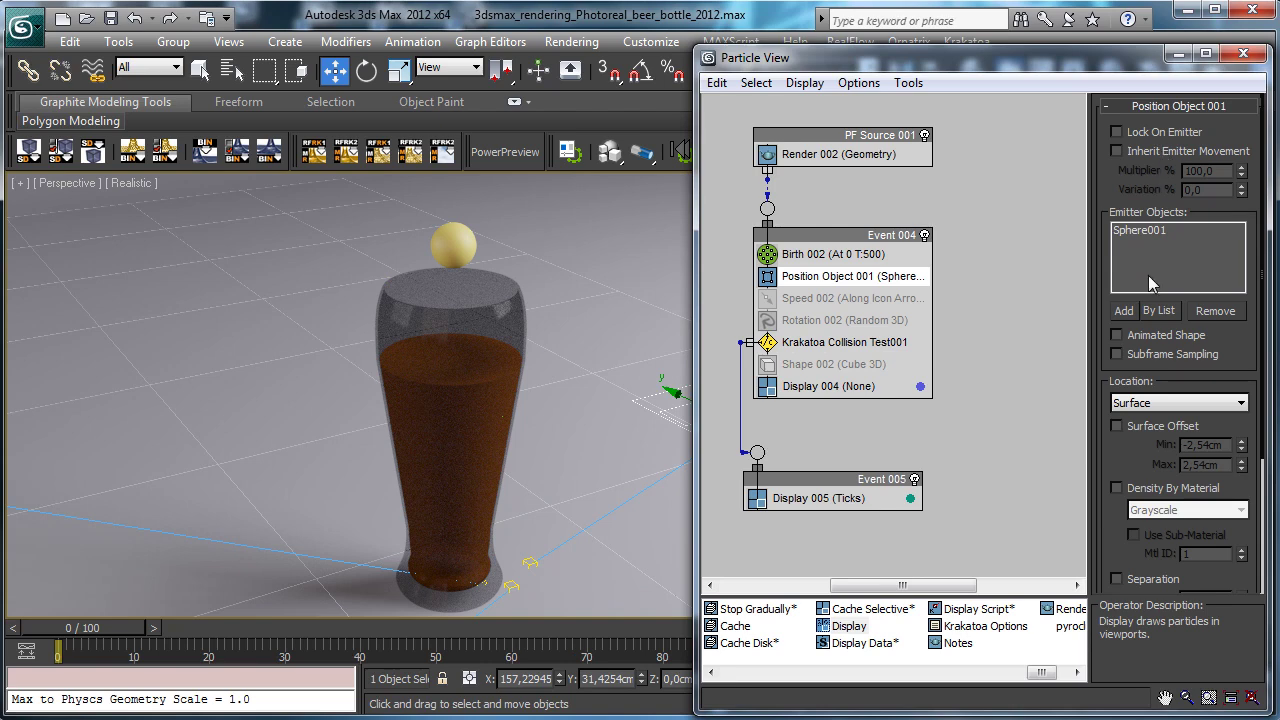
pyautogui.click(1151, 135)
pyautogui.moveTo(128, 626); pyautogui.dragTo(236, 624)
# Set the display type of the collision event to Dots.
pyautogui.click(818, 498)
pyautogui.click(1180, 137)
pyautogui.click(1185, 163)
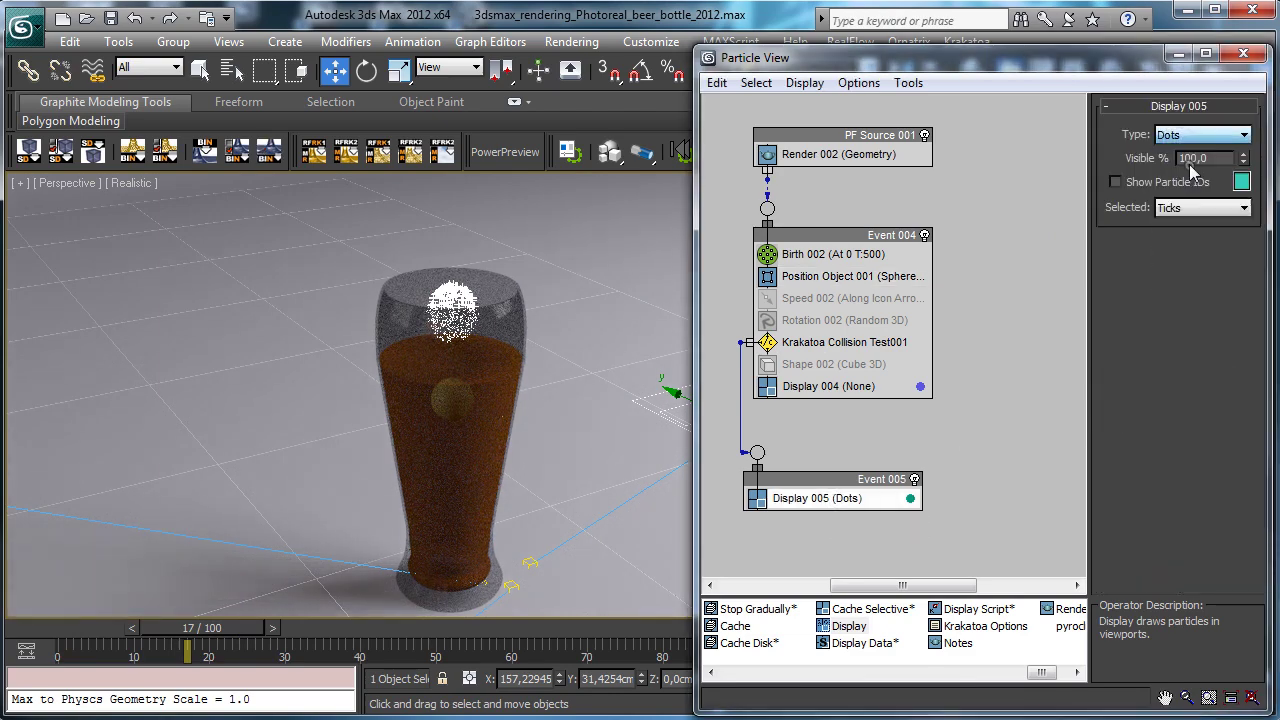
# Set the Krakatoa Collision Test's reflect Variation to 33,3 % and Chaos to 15,4 %, and scrub the animation to check the bounce.
pyautogui.click(845, 342)
pyautogui.moveTo(1208, 284); pyautogui.dragTo(1212, 175)
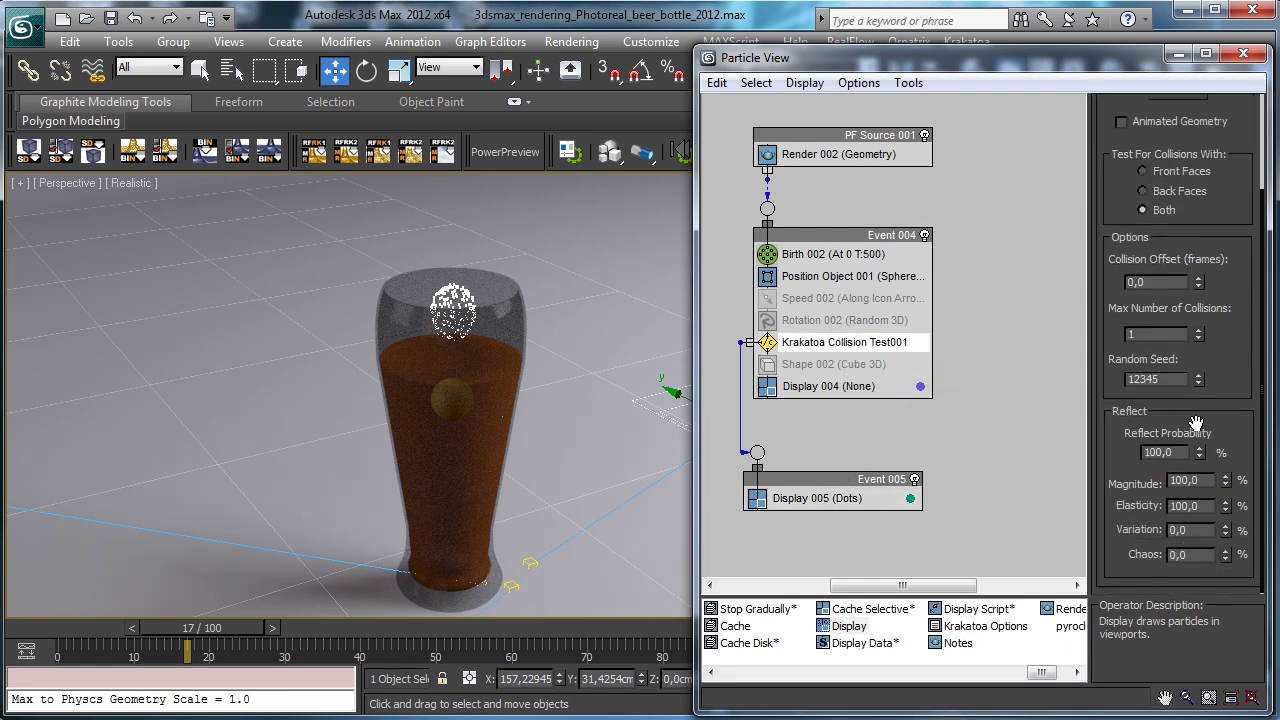
pyautogui.moveTo(1225, 530); pyautogui.dragTo(1193, 313)
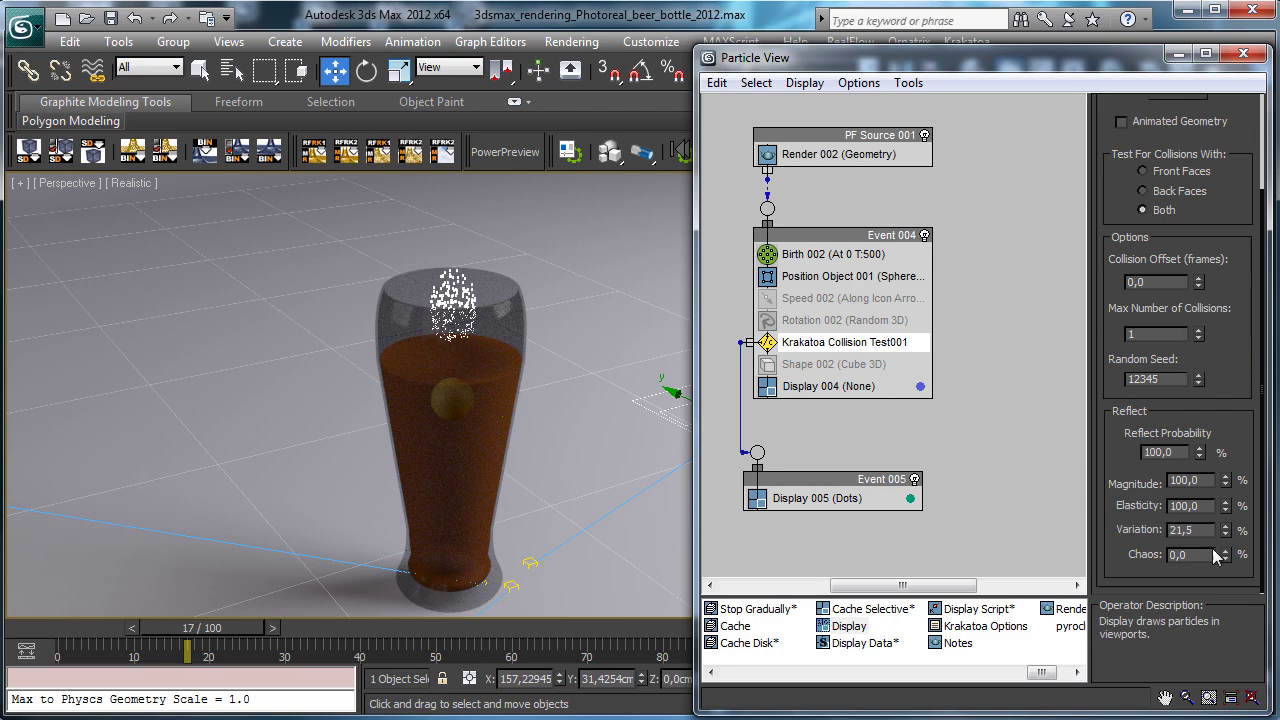
pyautogui.moveTo(1222, 533); pyautogui.dragTo(1222, 405)
pyautogui.moveTo(1229, 534); pyautogui.dragTo(1235, 424)
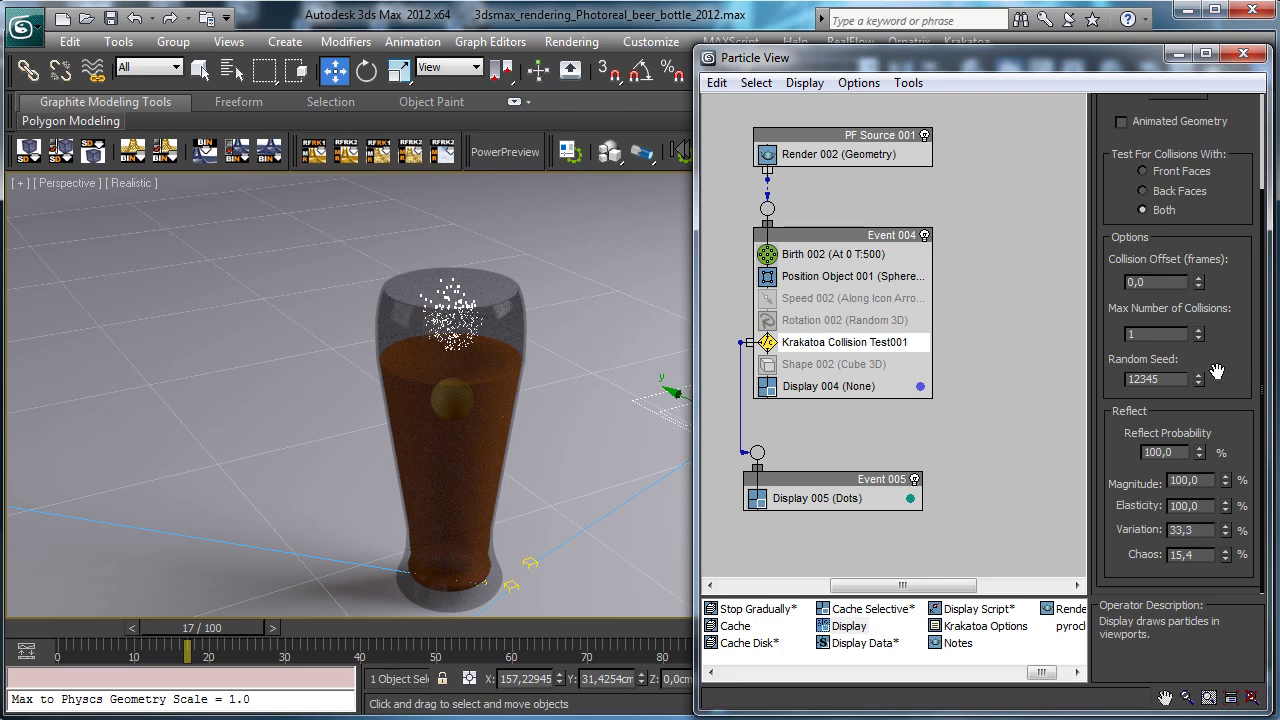
pyautogui.moveTo(33, 624)
pyautogui.mouseDown()
pyautogui.moveTo(211, 598)
pyautogui.moveTo(156, 596)
pyautogui.moveTo(77, 563)
pyautogui.mouseUp()
# Minimize Particle View and create a Gravity space warp on the ground in front of the PF Source icon.
pyautogui.press('w')
pyautogui.click(1180, 52)
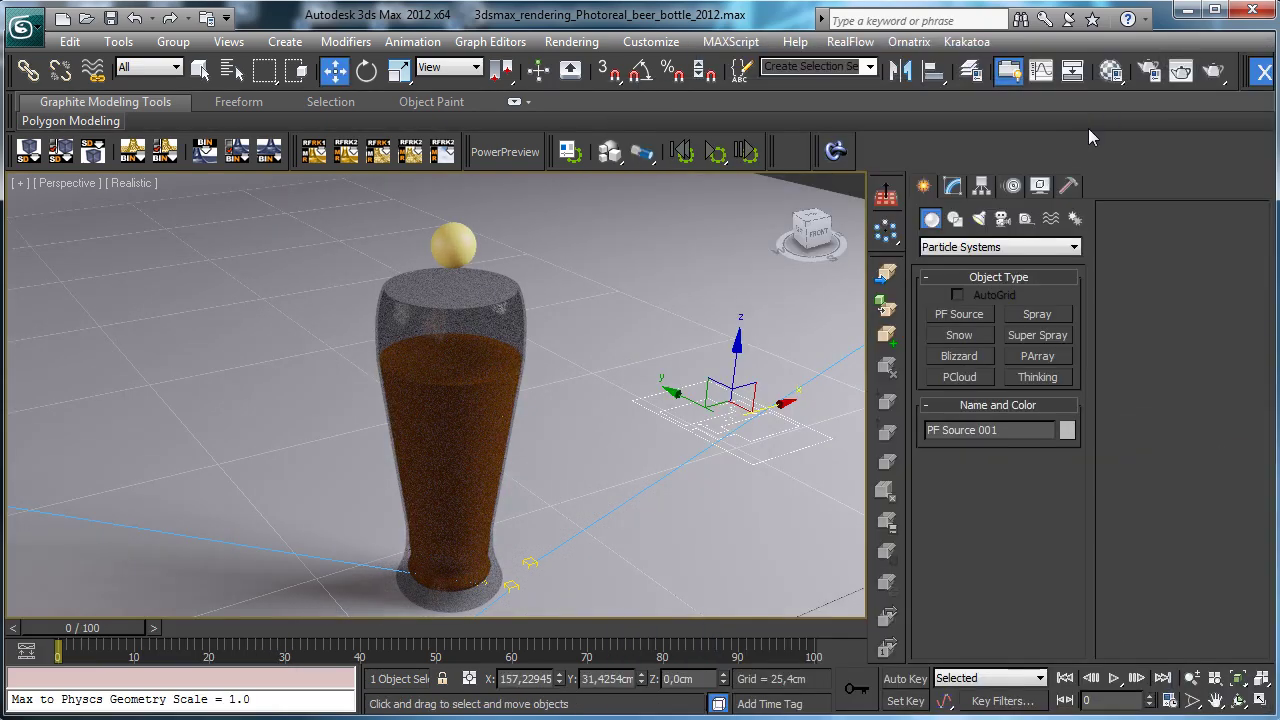
pyautogui.click(1050, 220)
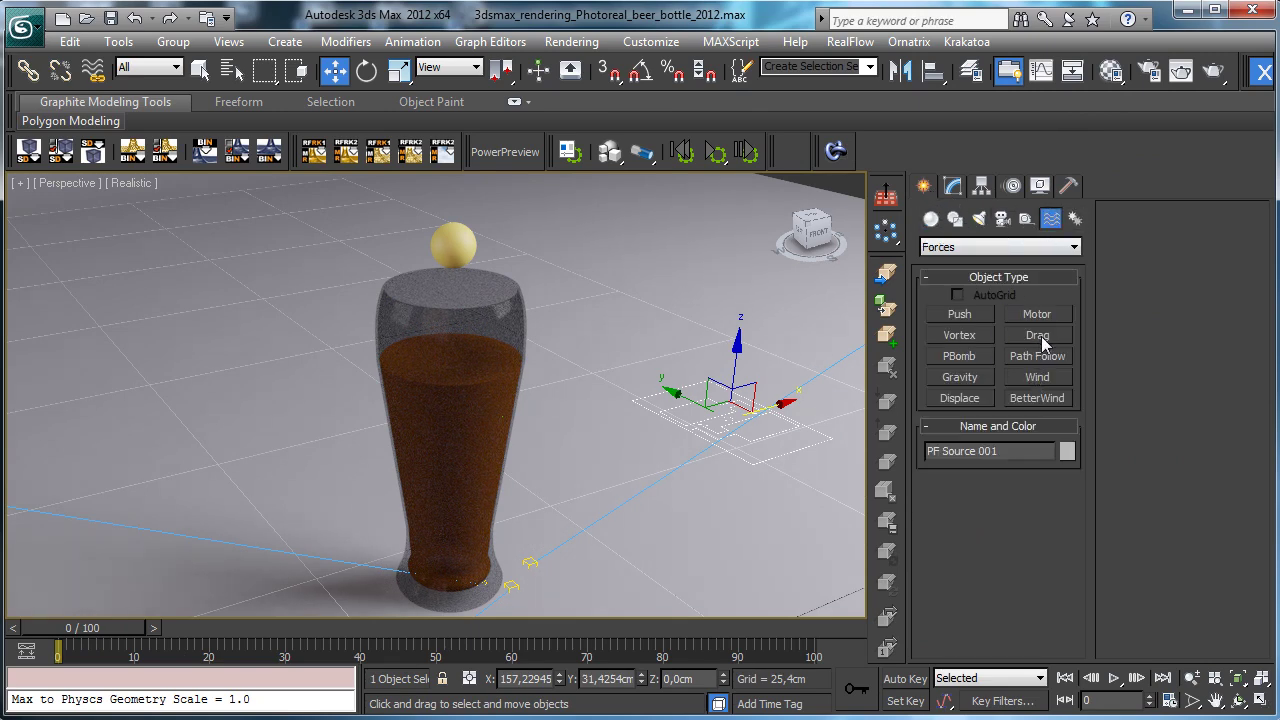
pyautogui.click(960, 377)
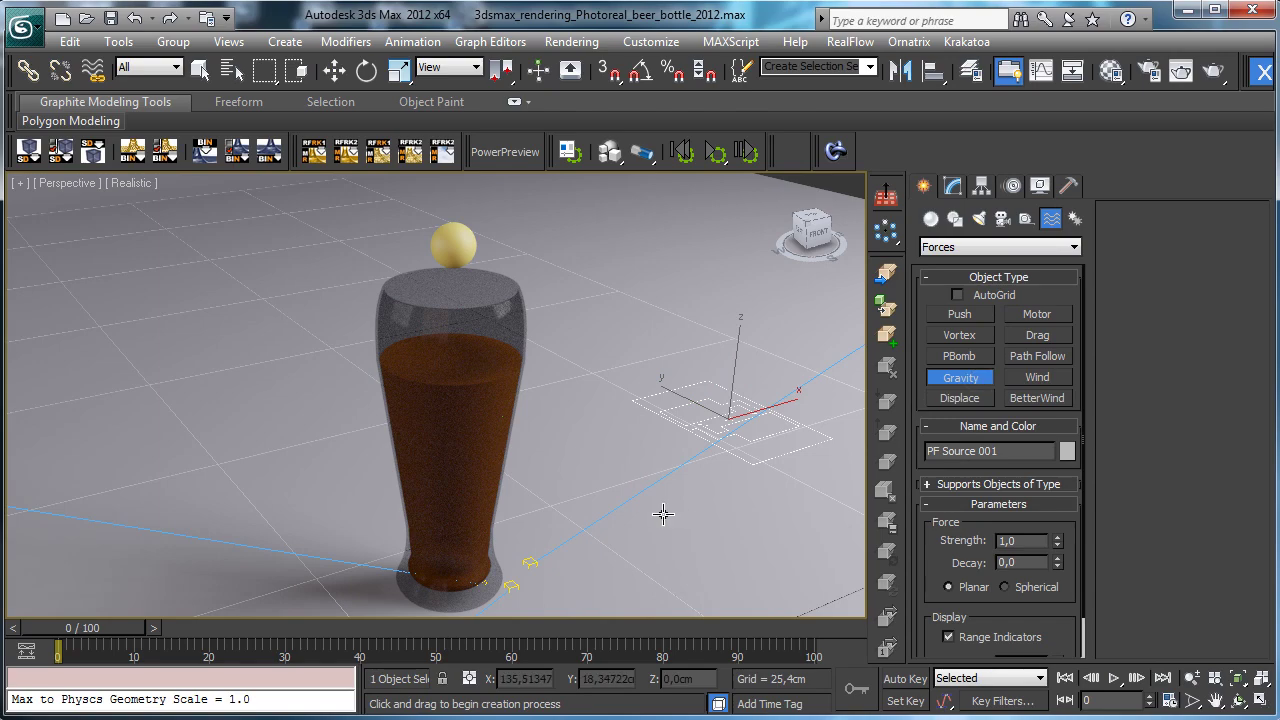
pyautogui.moveTo(663, 514); pyautogui.dragTo(689, 549)
pyautogui.click(200, 70)
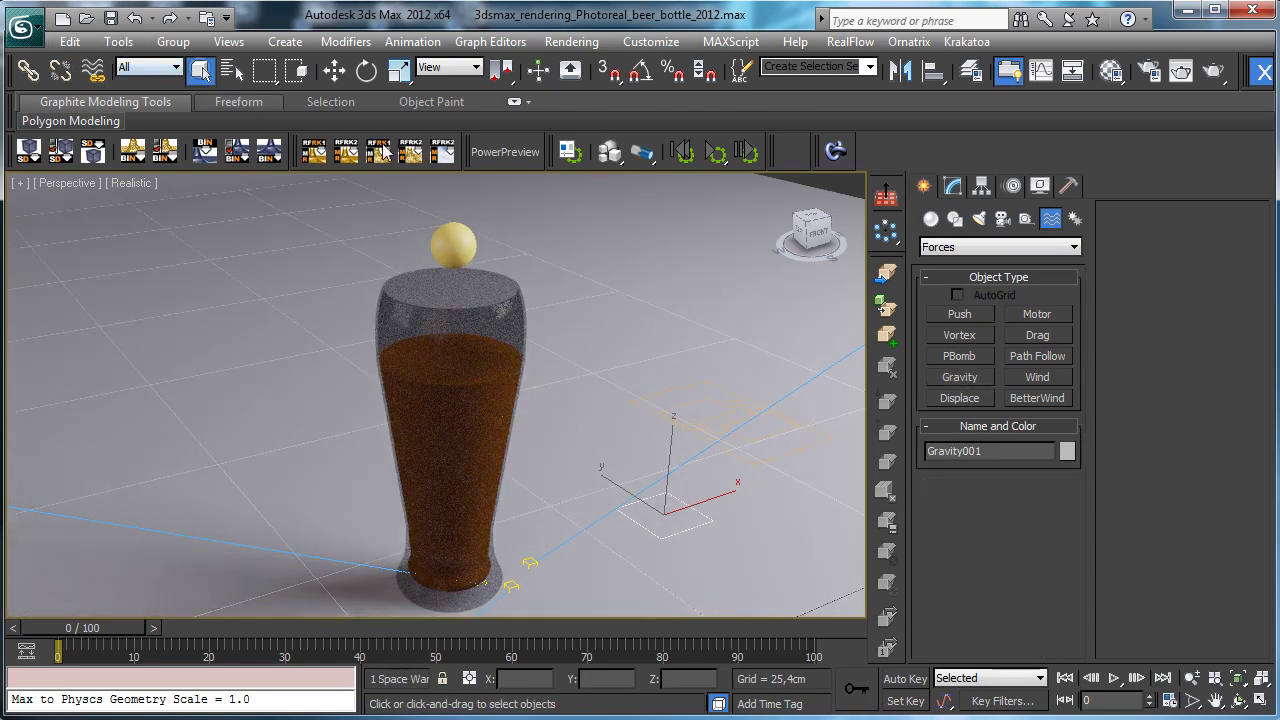
# Select PF Source 001 from the scene and reopen its Particle View beside the glass.
pyautogui.click(703, 429)
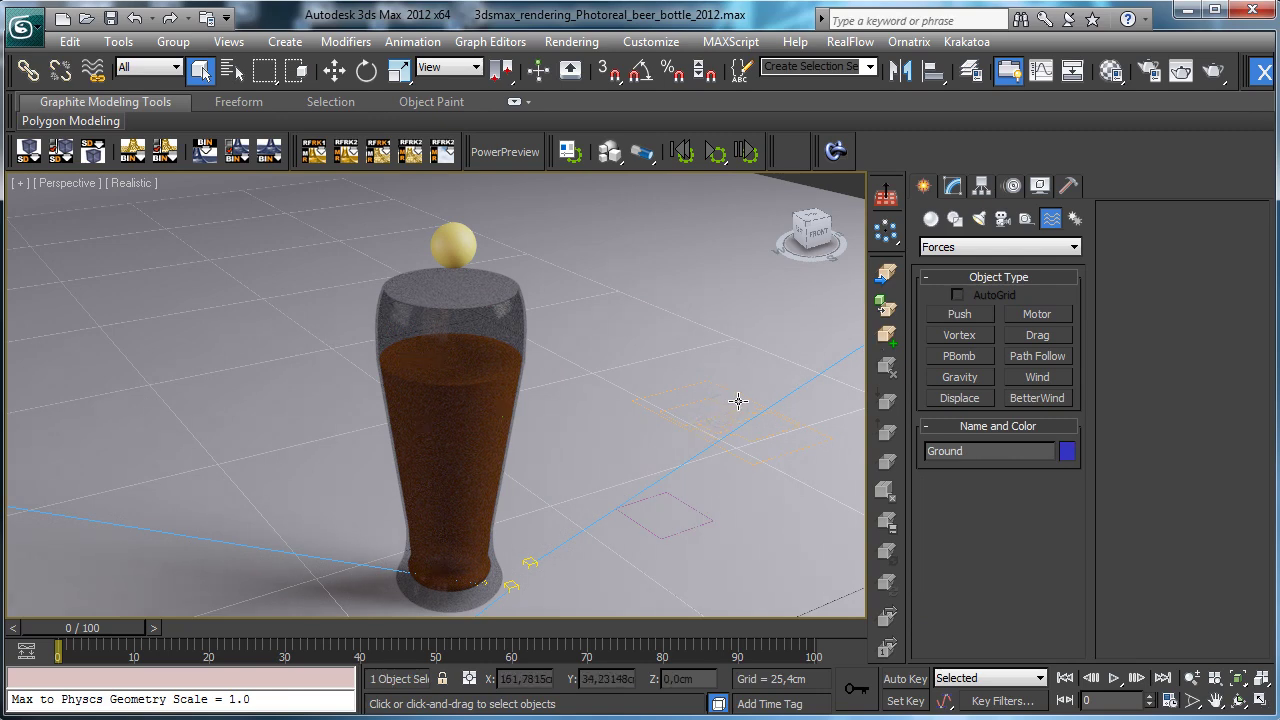
pyautogui.click(231, 68)
pyautogui.doubleClick(403, 347)
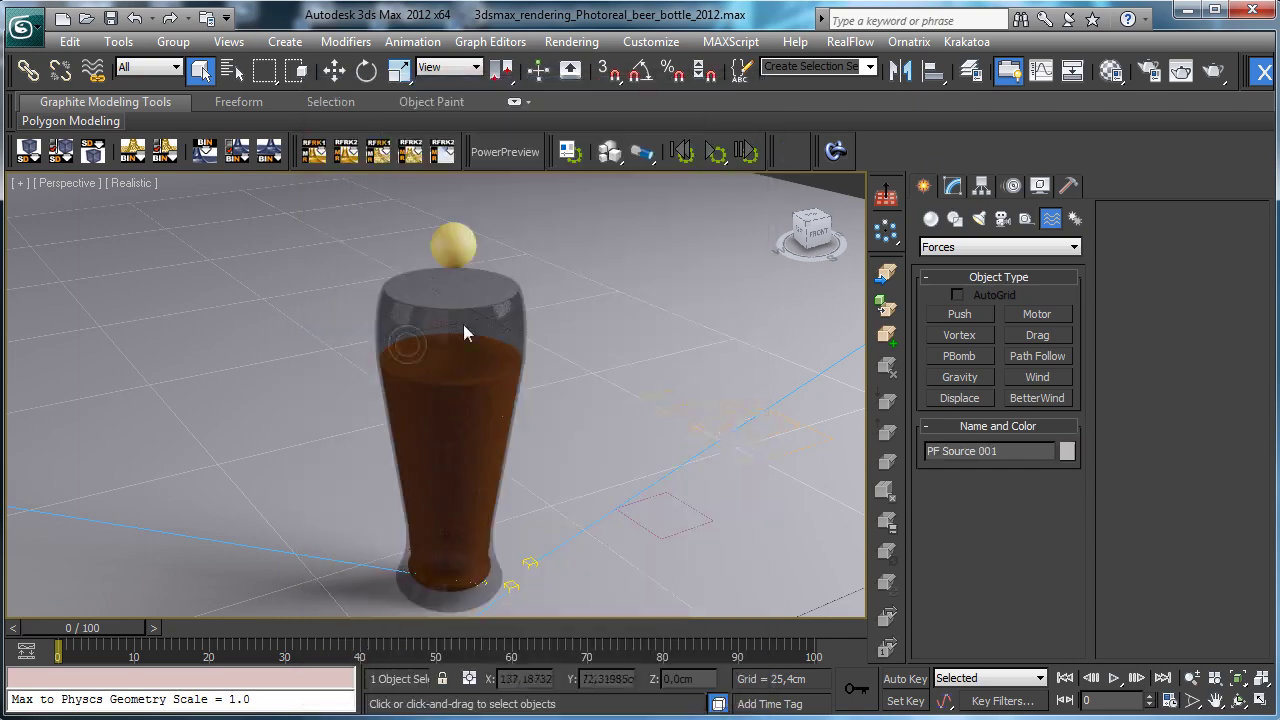
pyautogui.click(952, 186)
pyautogui.click(953, 490)
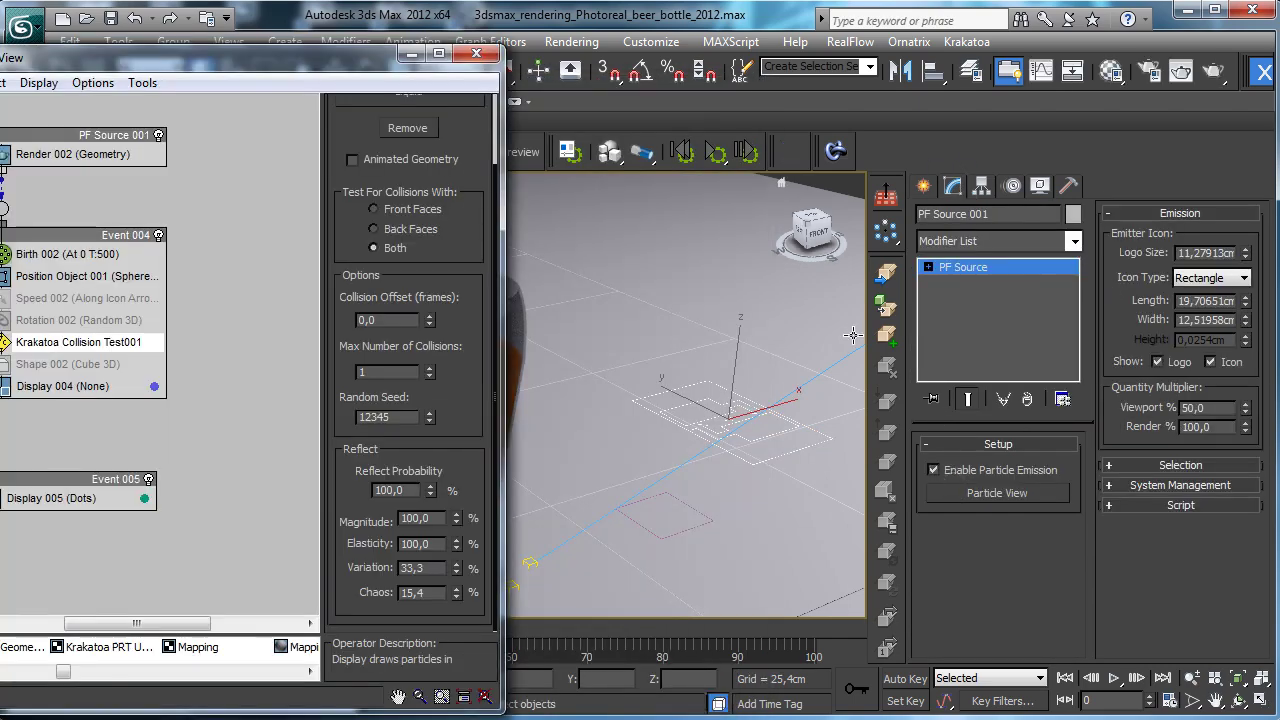
pyautogui.moveTo(363, 25); pyautogui.dragTo(1104, 65)
# Add a Force operator to Event 005 and assign Gravity001 as its force space warp.
pyautogui.click(758, 671)
pyautogui.click(744, 672)
pyautogui.click(738, 672)
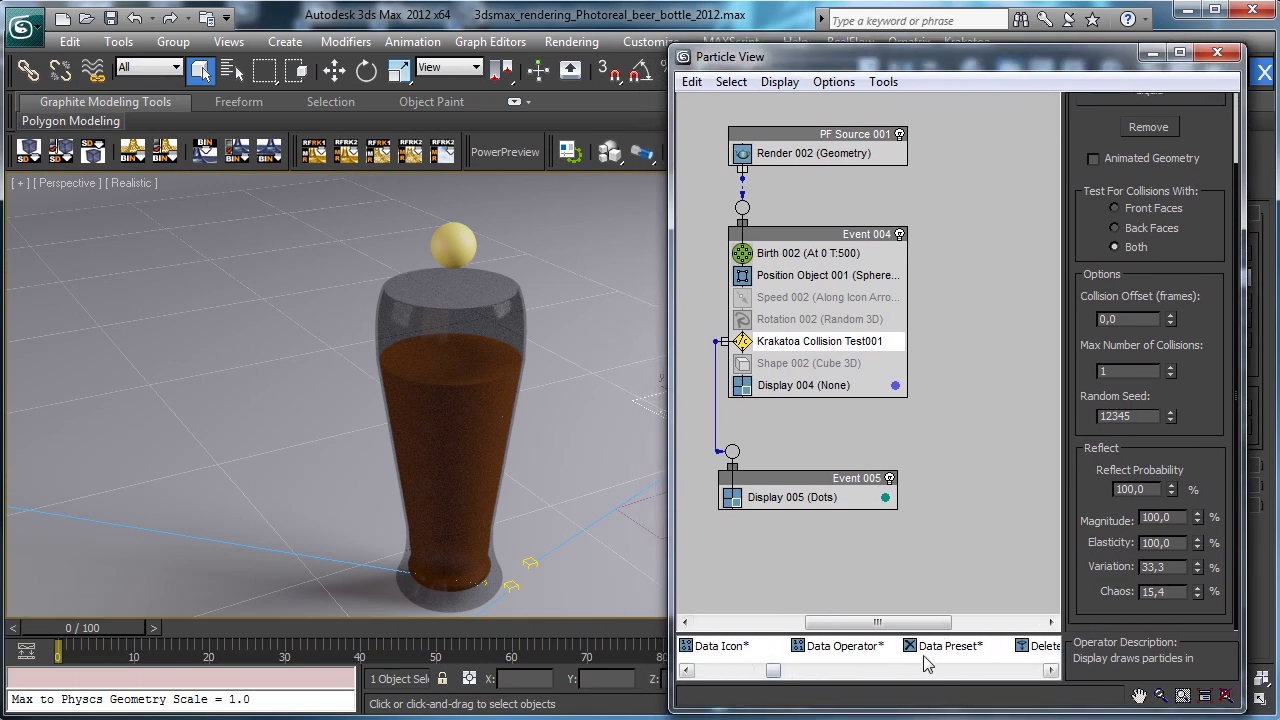
pyautogui.click(1050, 670)
pyautogui.moveTo(818, 646); pyautogui.dragTo(798, 498)
pyautogui.click(1132, 222)
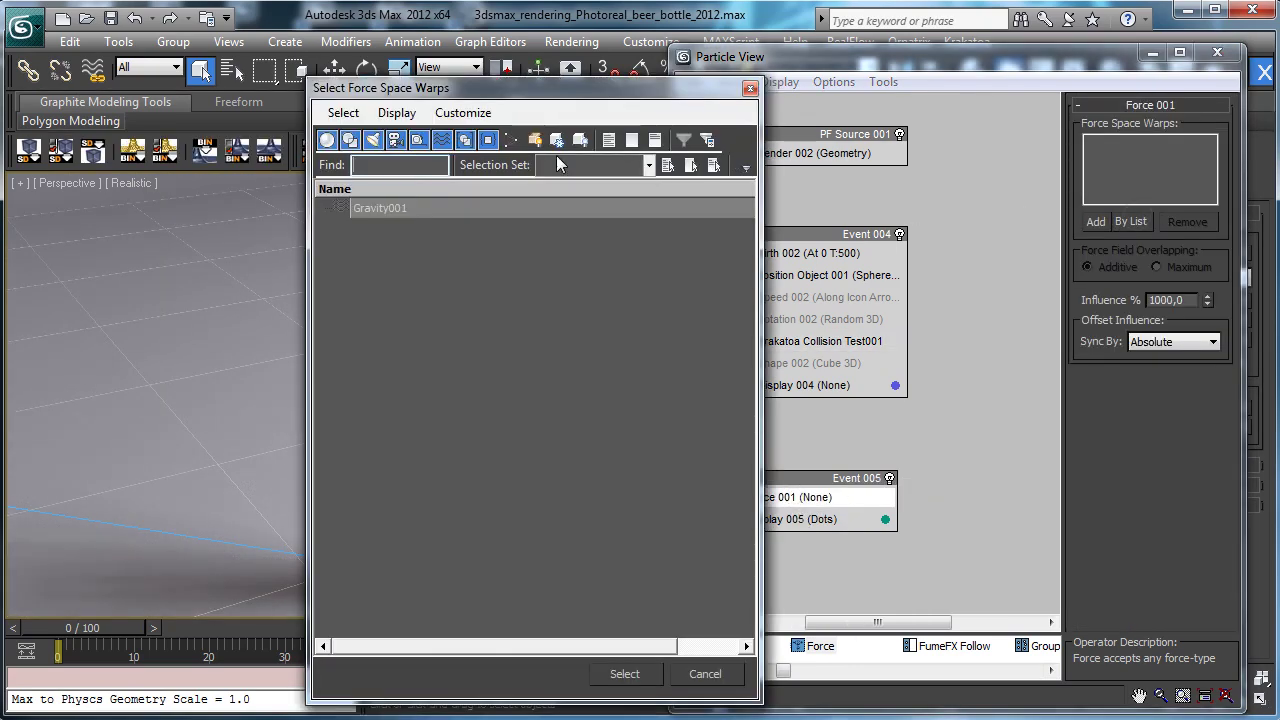
pyautogui.doubleClick(378, 208)
# Try the Force operator's influence at 100 % and 50 %, scrubbing the timeline to compare how the particles fall.
pyautogui.moveTo(80, 630); pyautogui.dragTo(164, 640)
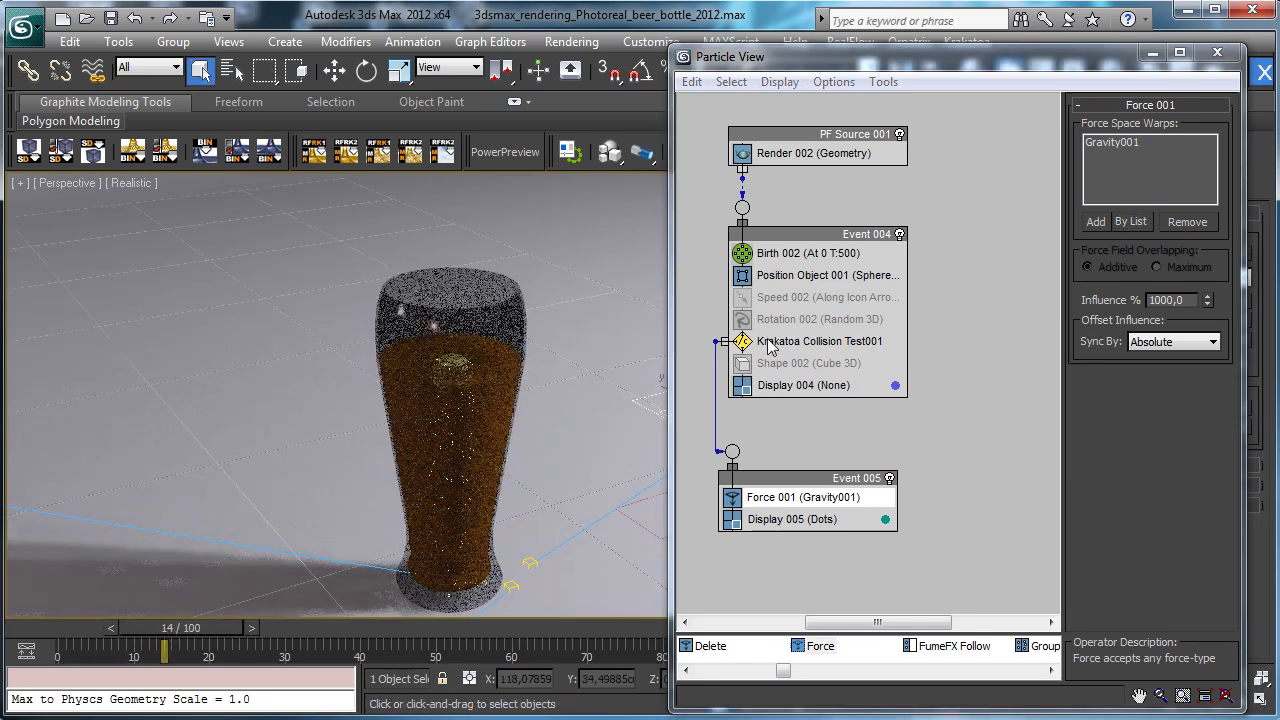
pyautogui.doubleClick(1190, 300)
pyautogui.write('1')
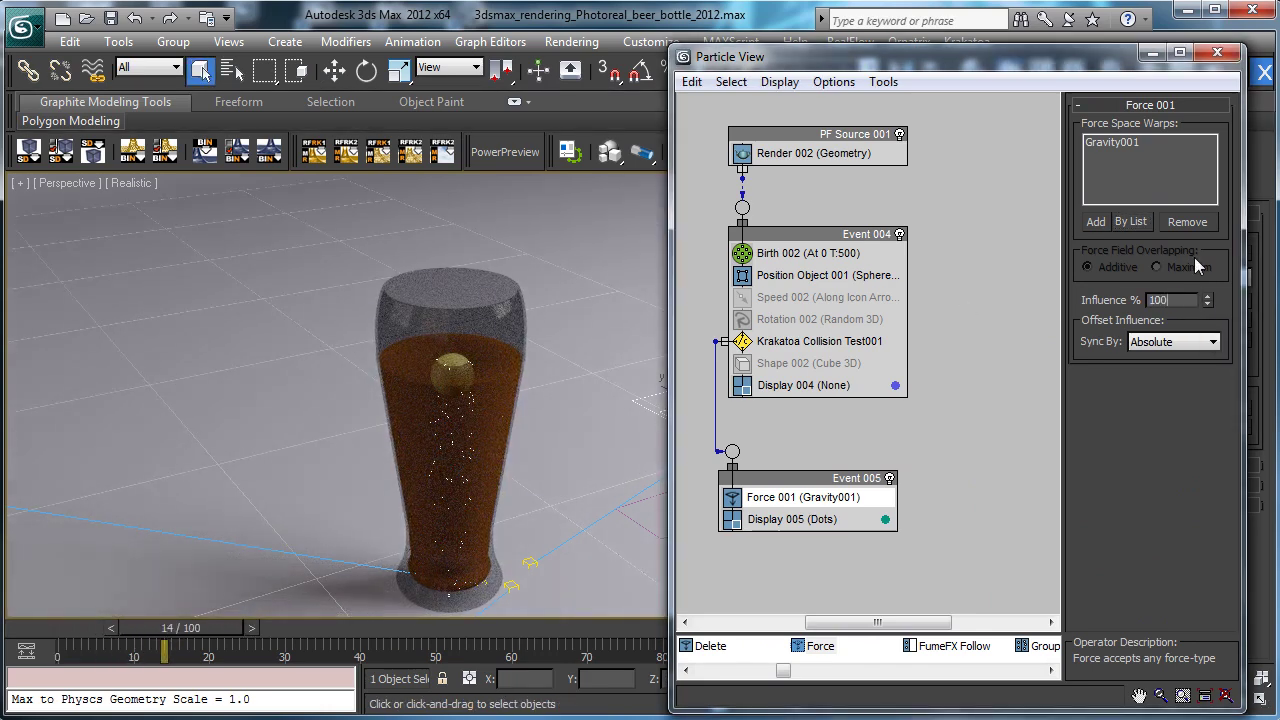
pyautogui.write('00')
pyautogui.press('Return')
pyautogui.write('50')
pyautogui.press('Return')
pyautogui.moveTo(20, 628); pyautogui.dragTo(115, 627)
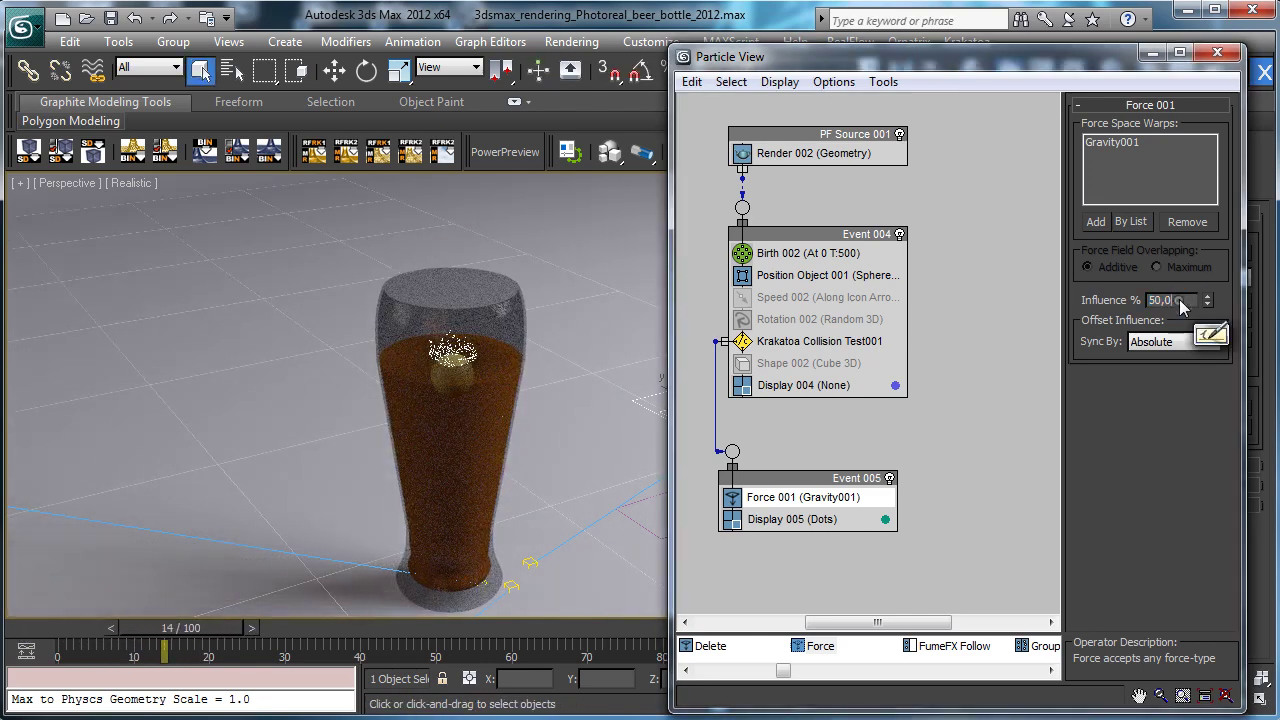
# Set the Force operator's influence to 25 % and scrub the timeline to frame 17.
pyautogui.press('BackSpace')
pyautogui.press('BackSpace')
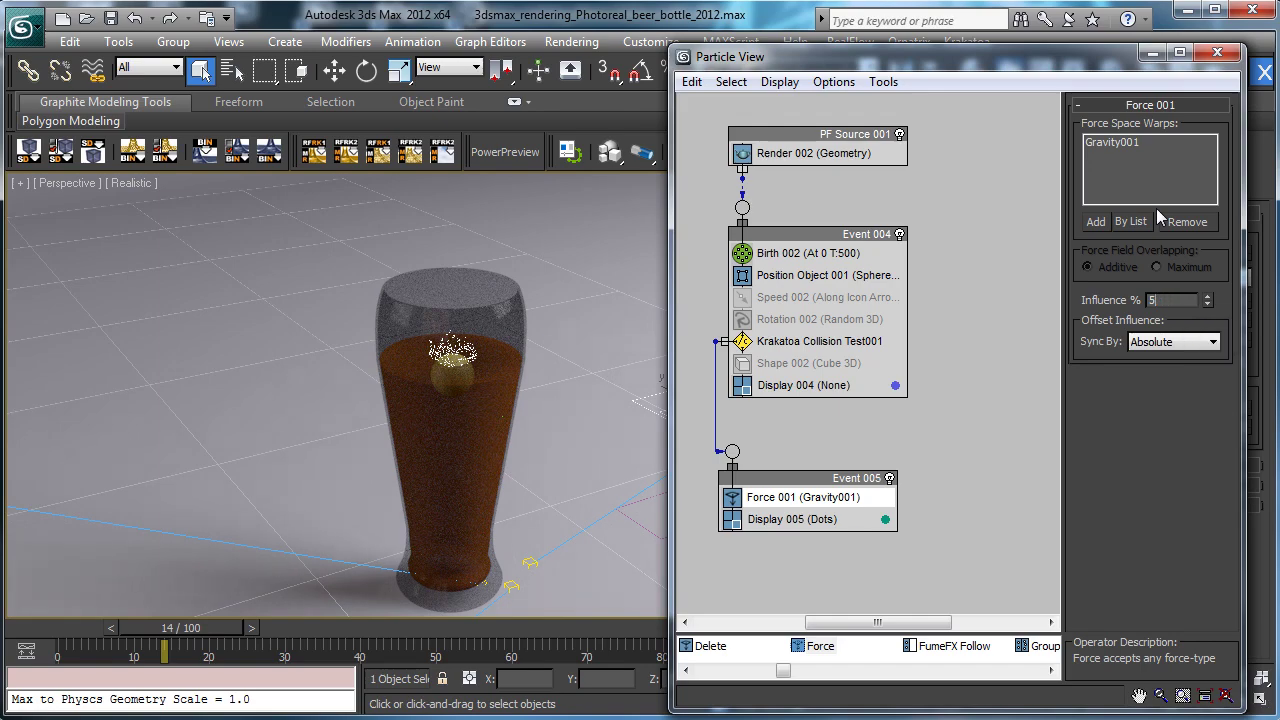
pyautogui.write('25')
pyautogui.press('Return')
pyautogui.moveTo(126, 629)
pyautogui.mouseDown()
pyautogui.moveTo(97, 630)
pyautogui.moveTo(190, 611)
pyautogui.moveTo(134, 622)
pyautogui.mouseUp()
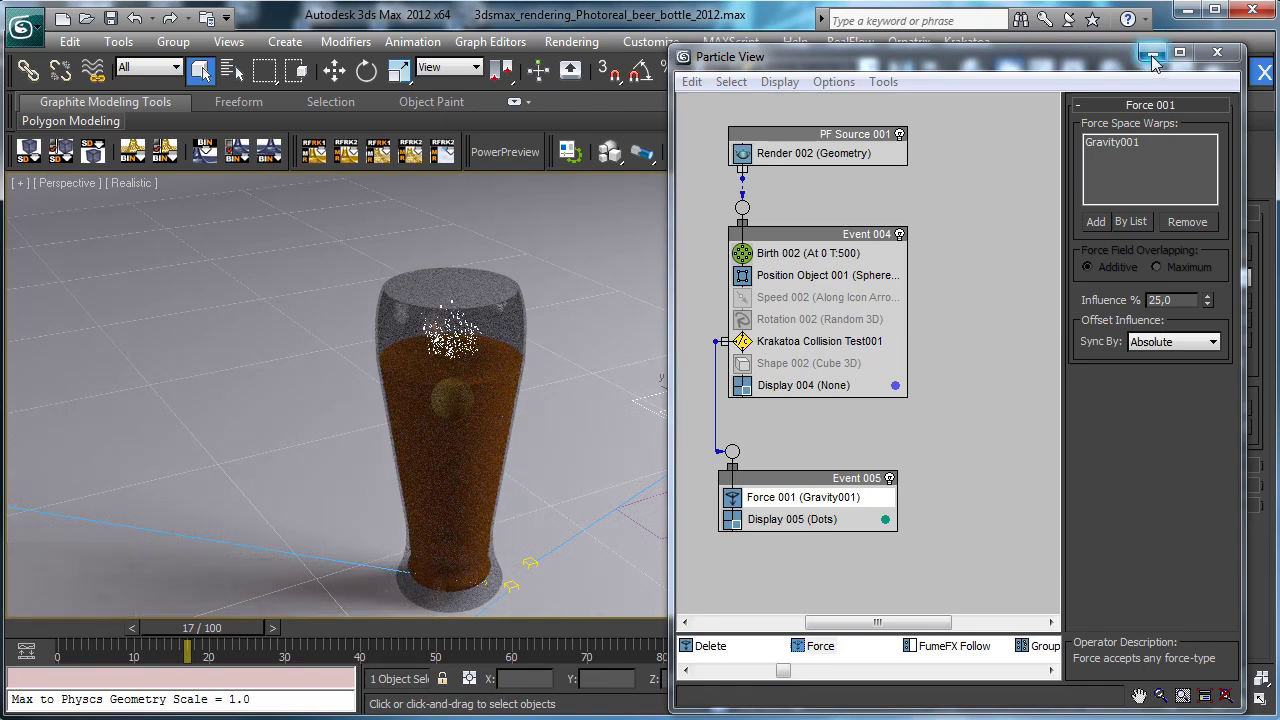
# Raise the first Krakatoa Collision Test's Chaos to 20,1 % and scrub the animation to frame 24.
pyautogui.click(853, 344)
pyautogui.scroll(-3, 1210, 275)
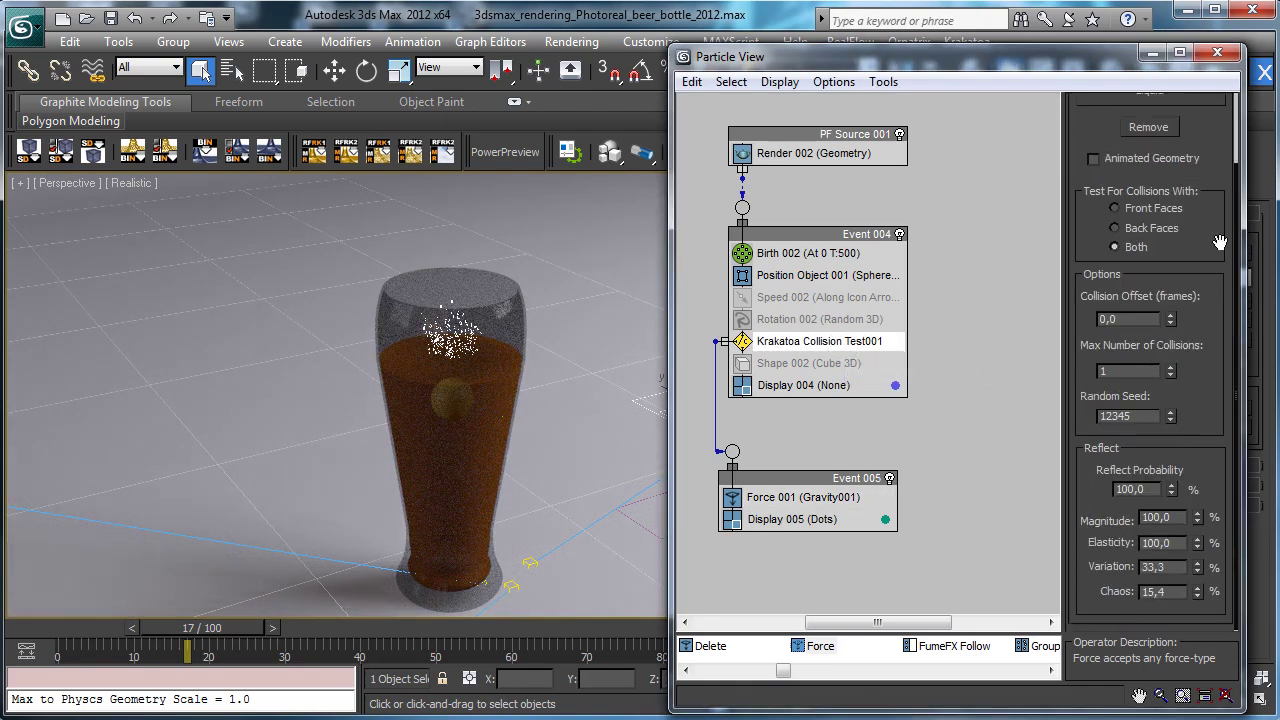
pyautogui.moveTo(1198, 592); pyautogui.dragTo(1194, 566)
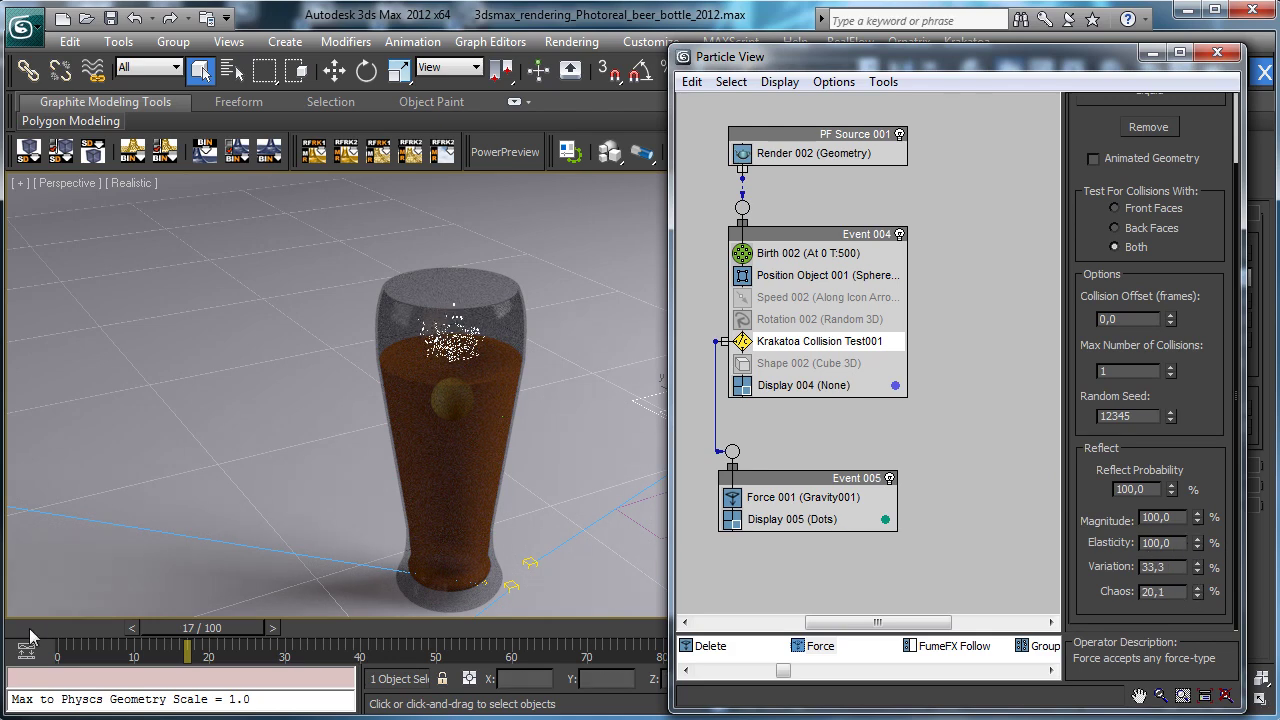
pyautogui.moveTo(154, 627); pyautogui.dragTo(245, 558)
# Add a second Krakatoa Collision Test to Event 005 below the Force operator and pick the Glass as its geometry node.
pyautogui.moveTo(790, 680); pyautogui.dragTo(957, 672)
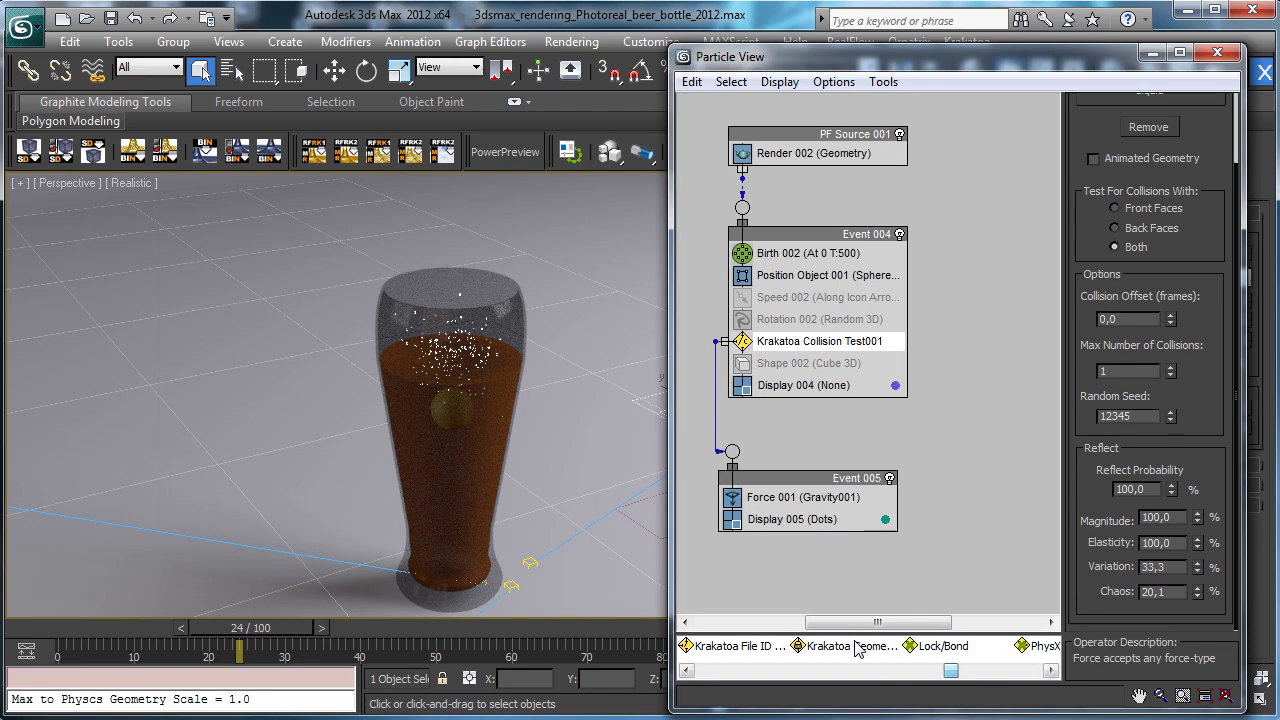
pyautogui.click(916, 671)
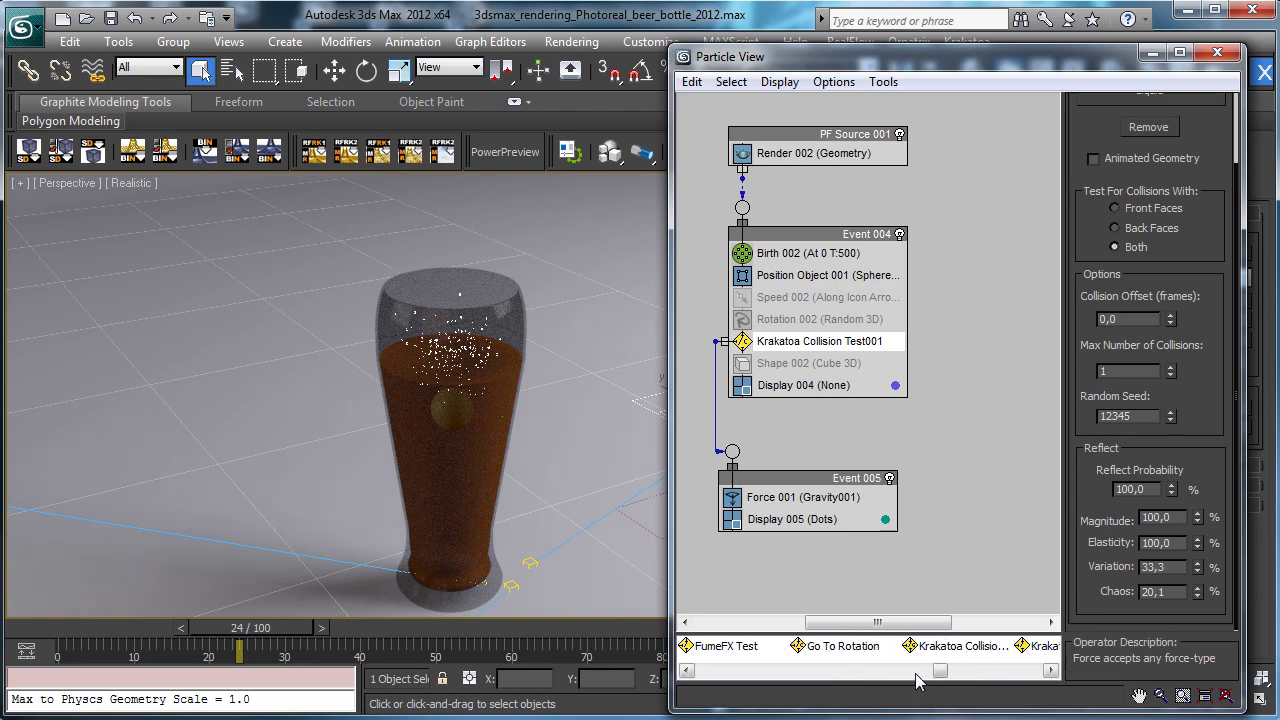
pyautogui.moveTo(966, 646); pyautogui.dragTo(814, 527)
pyautogui.click(1153, 174)
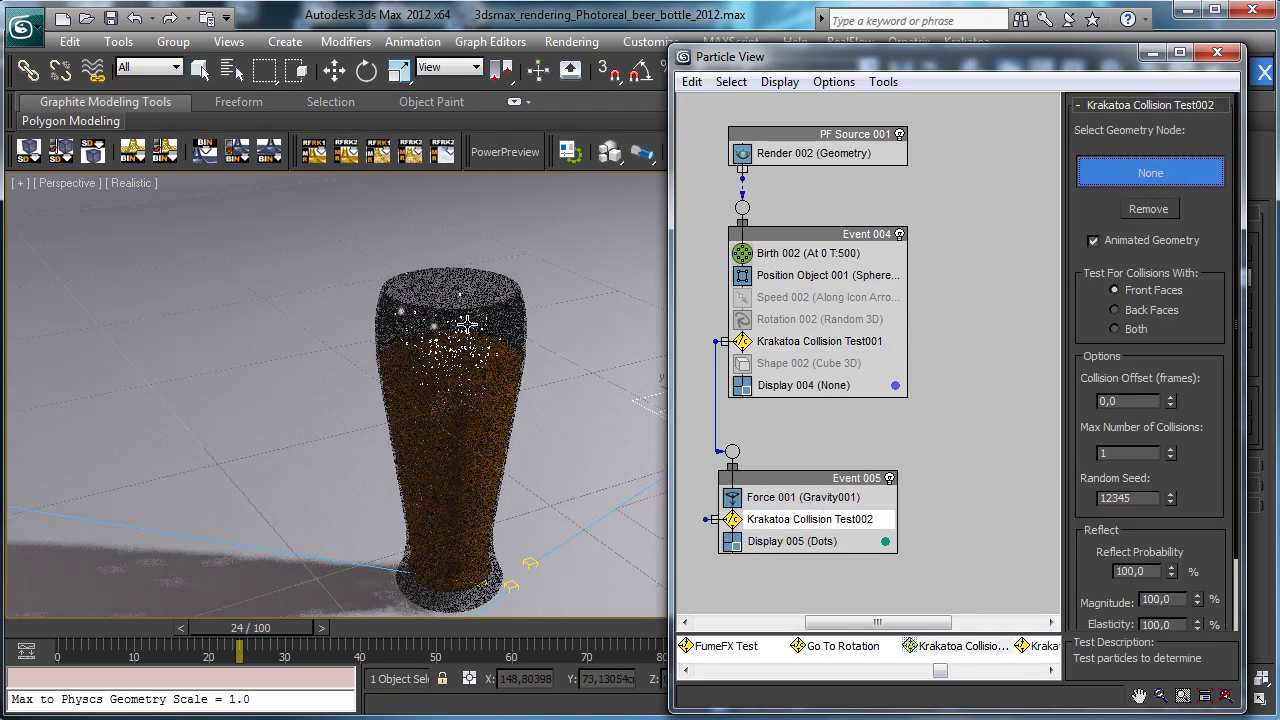
pyautogui.click(498, 308)
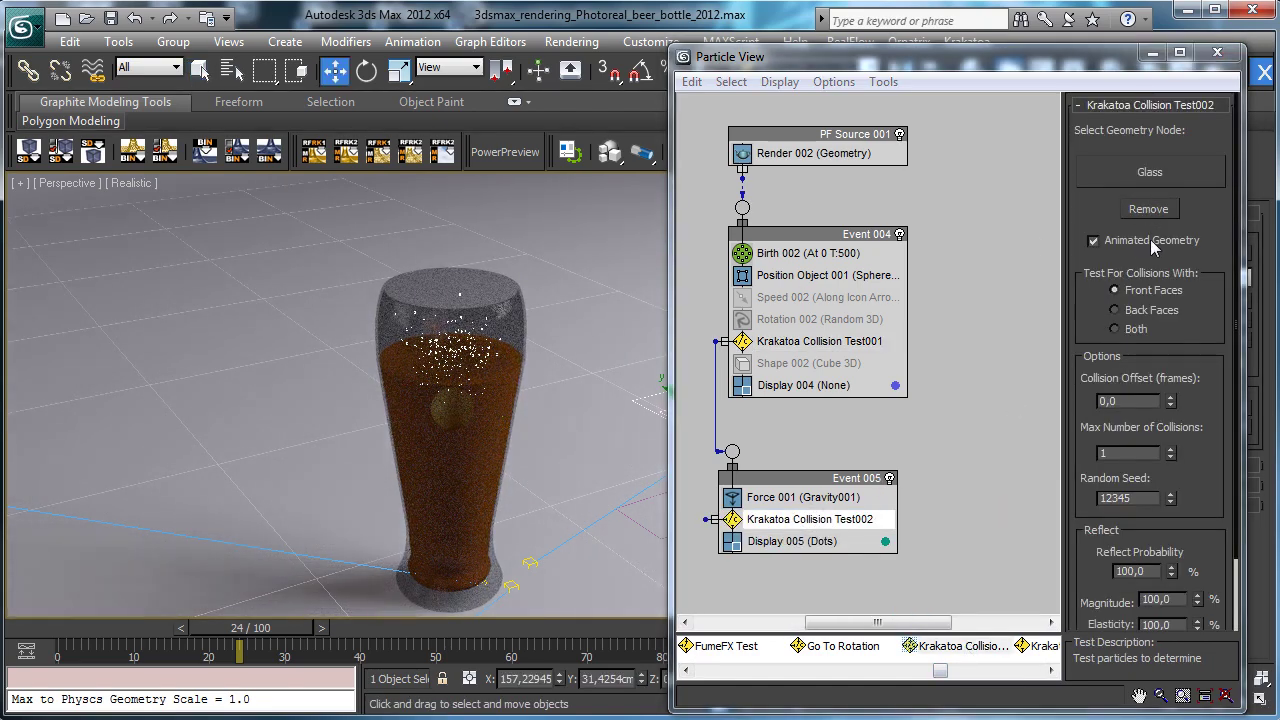
# Turn off Animated Geometry, test both faces and set the reflect Magnitude to 0 for the glass collision, scrubbing to check it.
pyautogui.click(1150, 242)
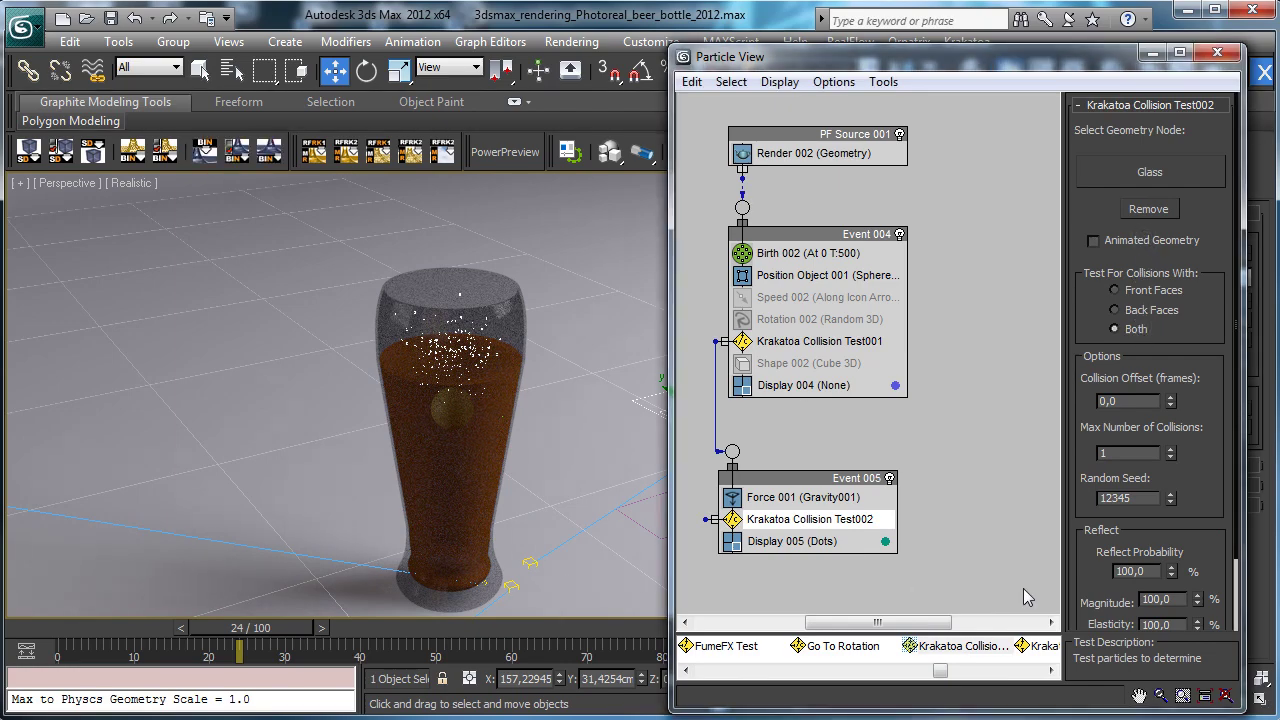
pyautogui.write('0')
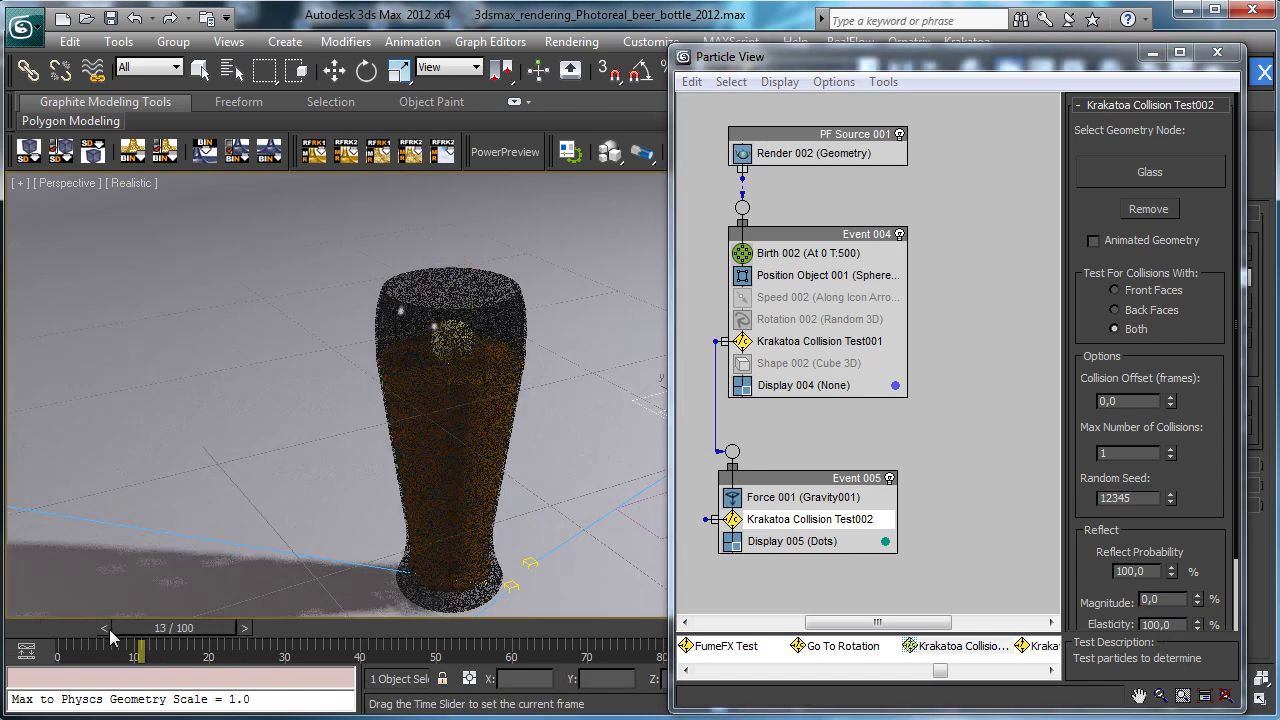
pyautogui.moveTo(179, 629); pyautogui.dragTo(237, 628)
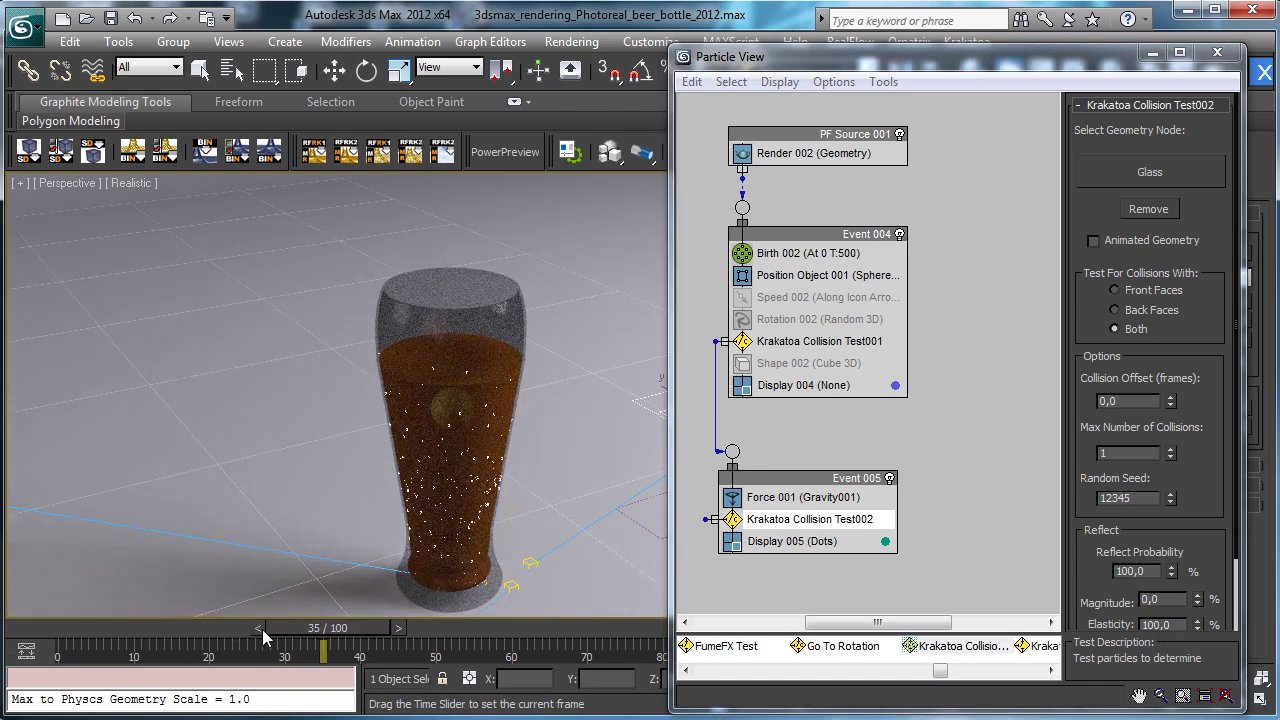
pyautogui.moveTo(339, 633); pyautogui.dragTo(313, 600)
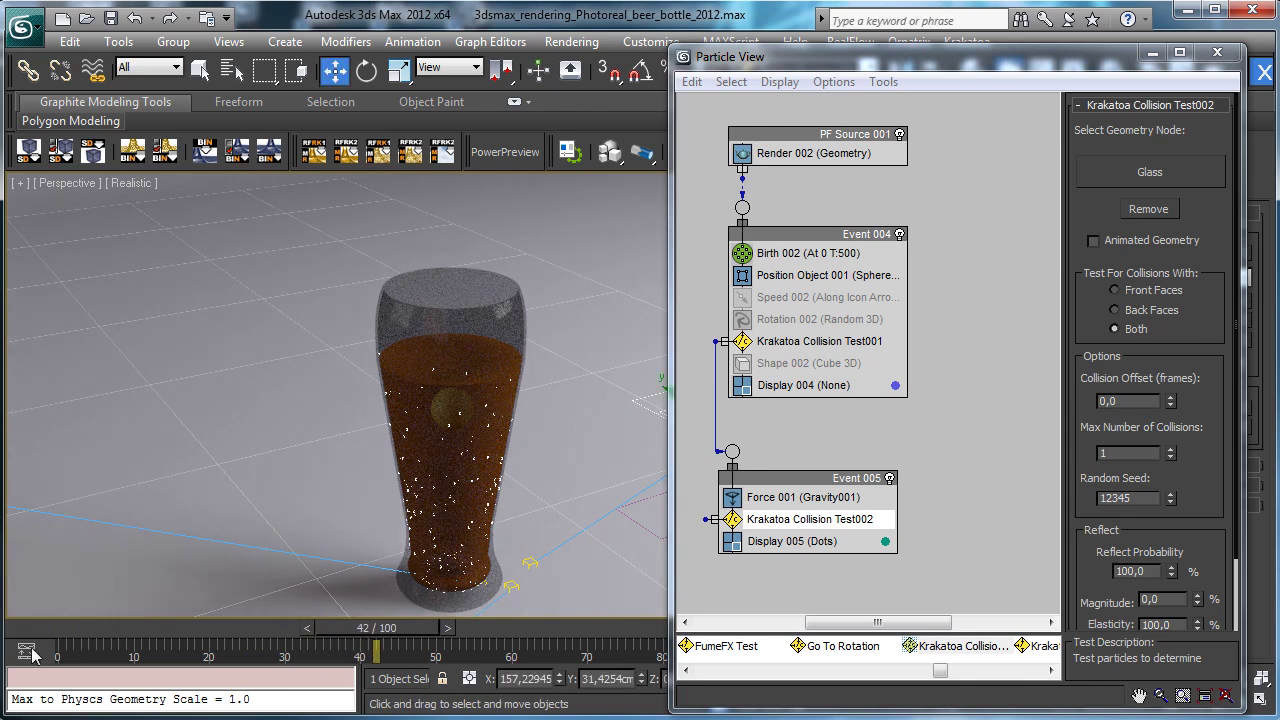
pyautogui.moveTo(30, 628); pyautogui.dragTo(290, 588)
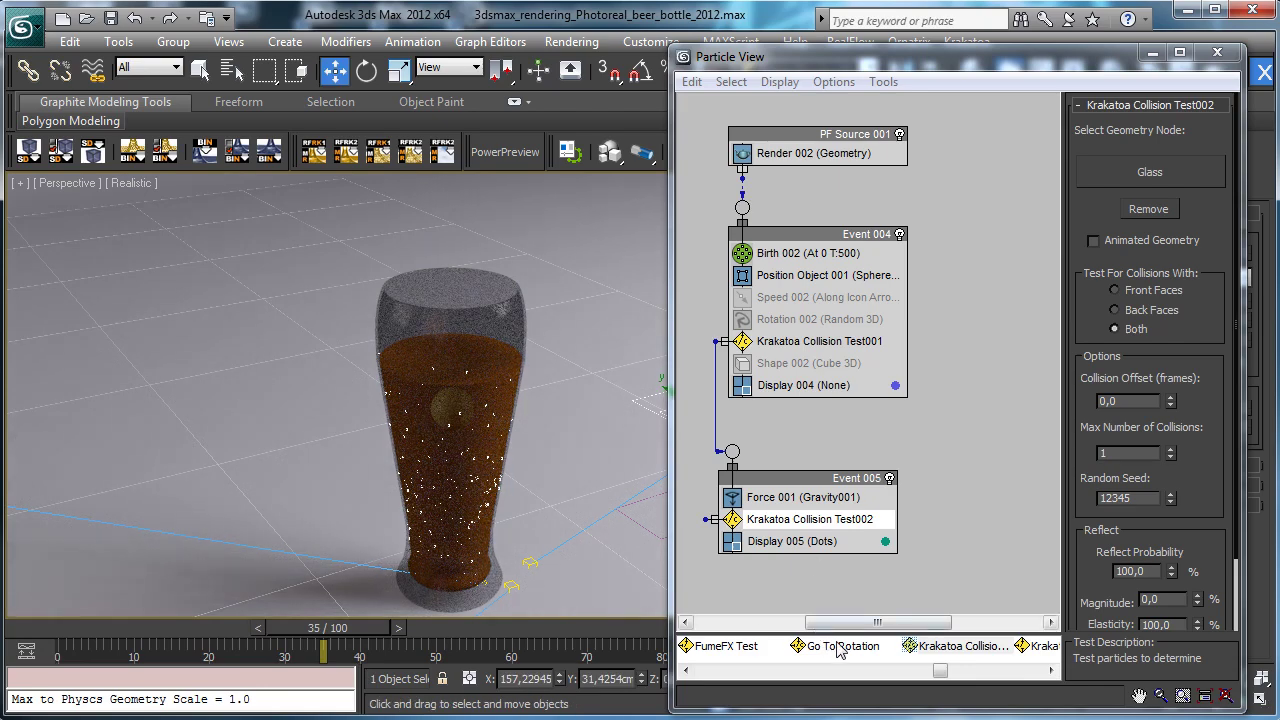
# Wire the glass collision test to a new event with a Delete operator, rewind to frame 0 and close Particle View.
pyautogui.moveTo(930, 675)
pyautogui.mouseDown()
pyautogui.moveTo(717, 688)
pyautogui.moveTo(797, 667)
pyautogui.moveTo(740, 600)
pyautogui.moveTo(705, 598)
pyautogui.moveTo(704, 572)
pyautogui.mouseUp()
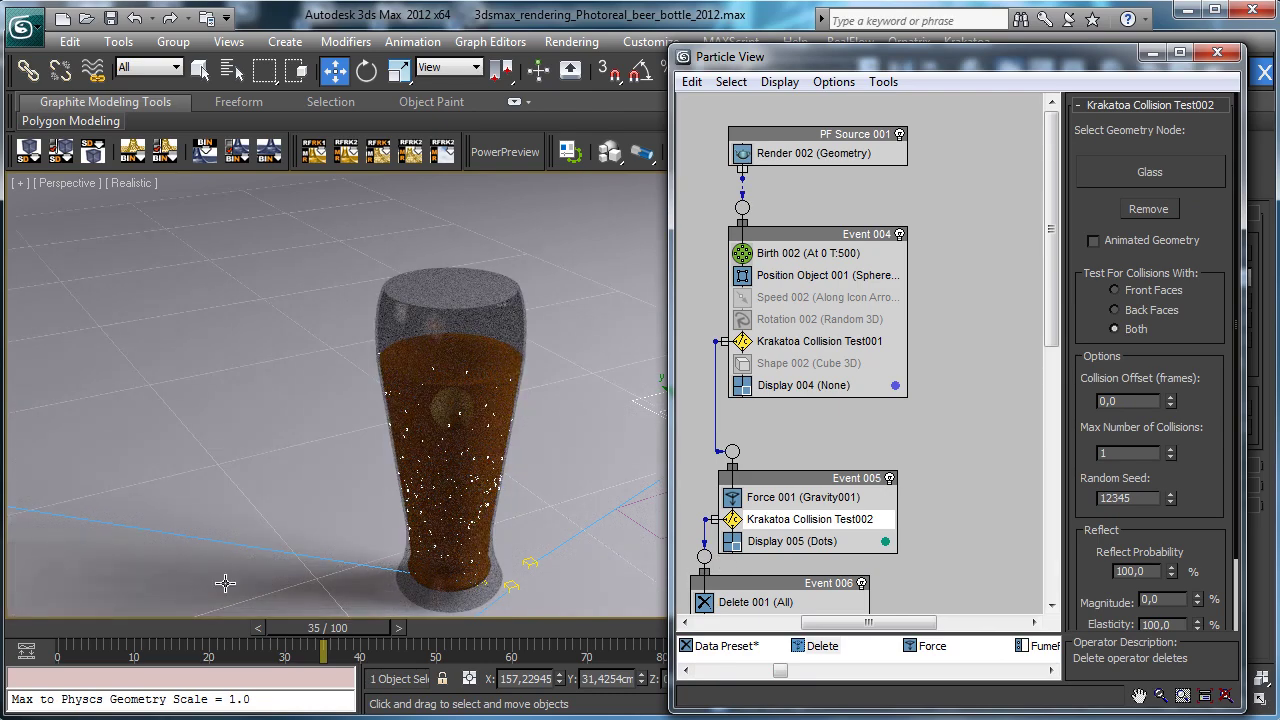
pyautogui.moveTo(49, 627); pyautogui.dragTo(53, 569)
pyautogui.click(1217, 52)
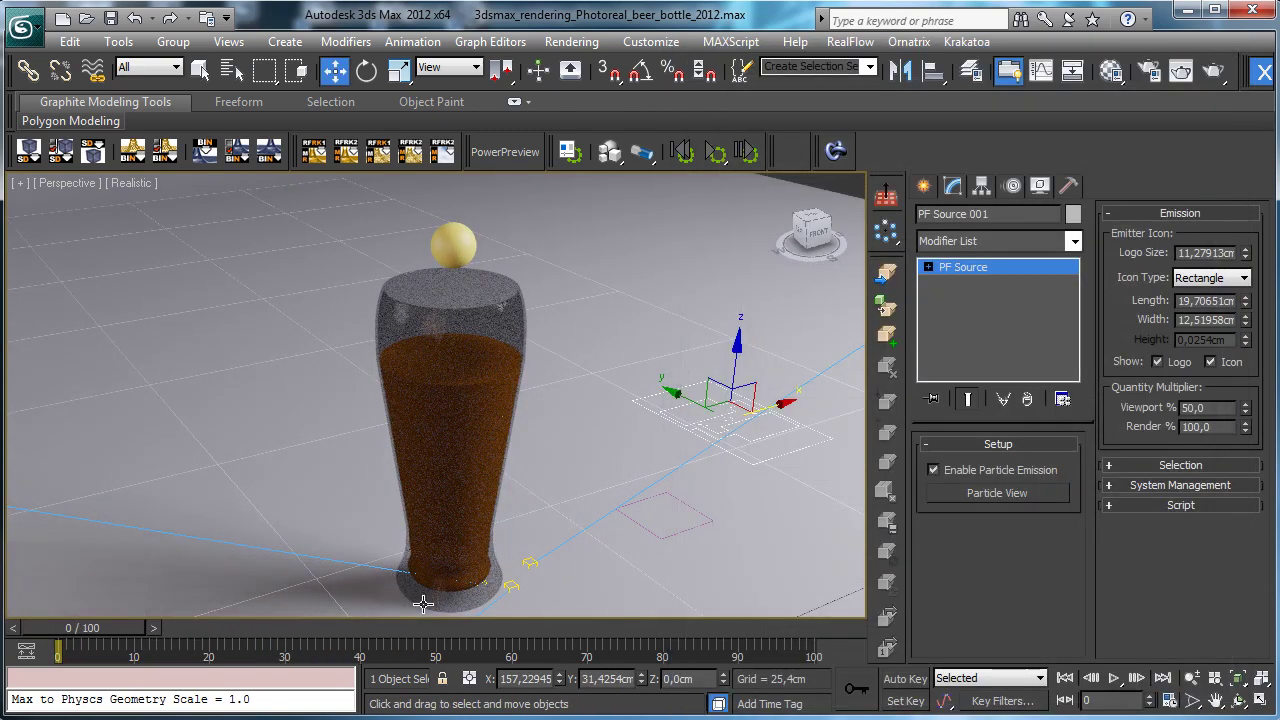
# Create a Thinkbox Frost object with an icon size of about 8,18 cm on the ground near the gravity icon.
pyautogui.click(923, 186)
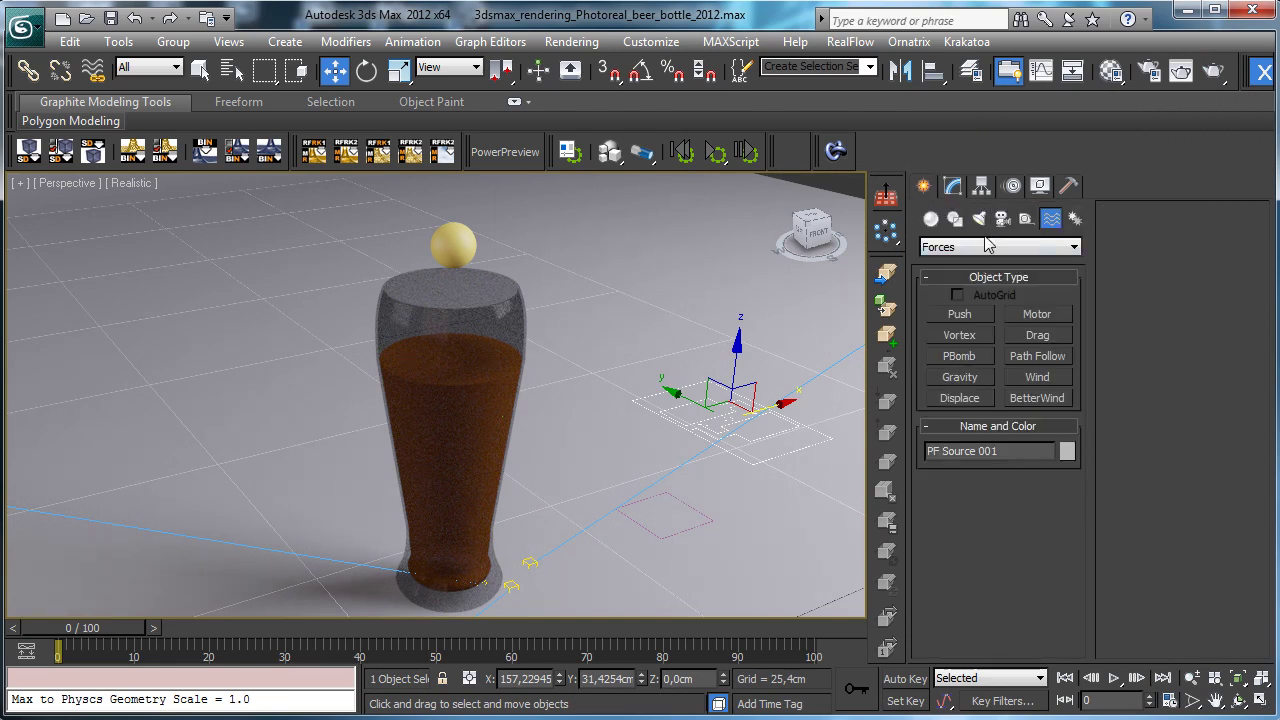
pyautogui.click(931, 218)
pyautogui.click(962, 247)
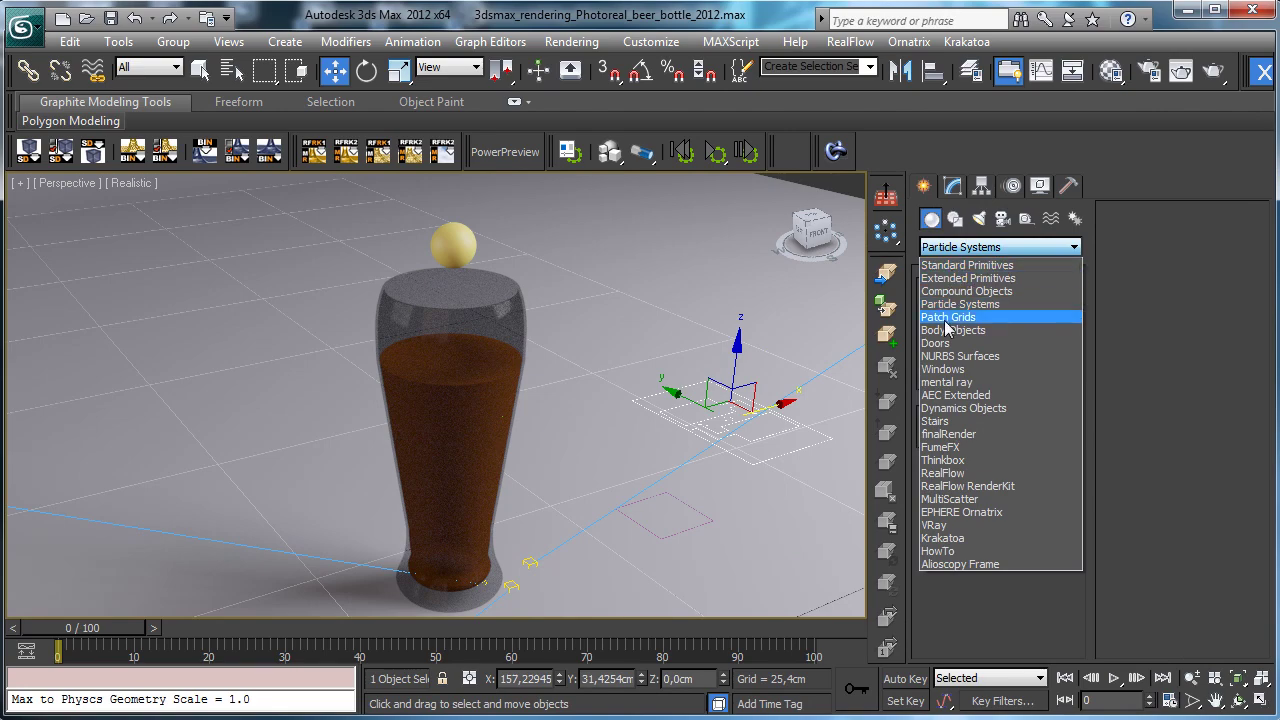
pyautogui.click(960, 452)
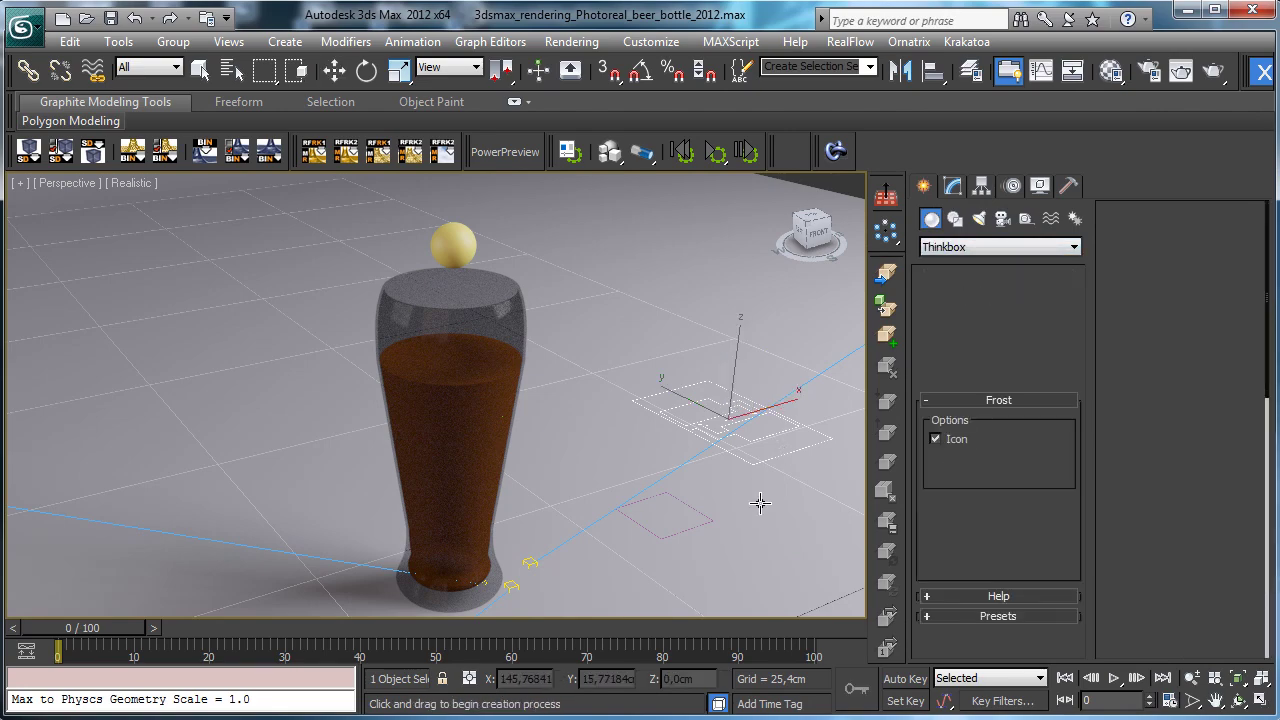
pyautogui.click(966, 317)
pyautogui.moveTo(760, 505); pyautogui.dragTo(777, 528)
# Add PF Source 001 to the Frost object's particle objects.
pyautogui.click(952, 186)
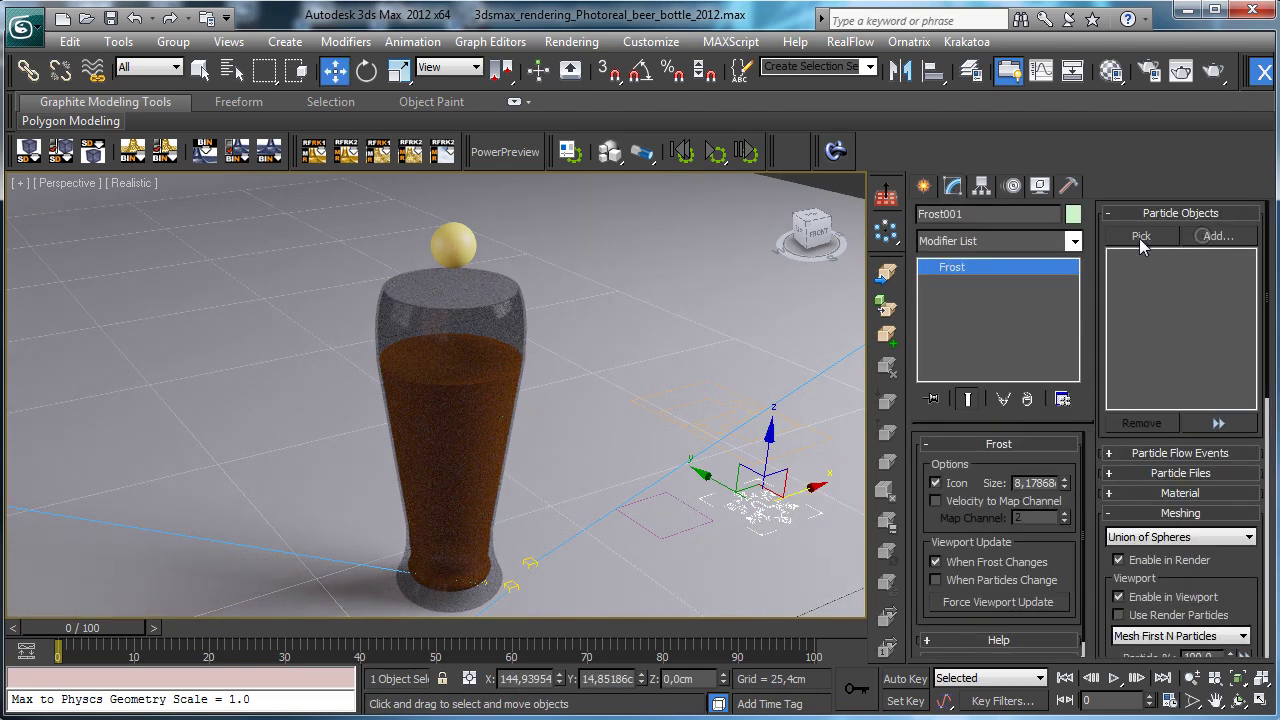
pyautogui.click(1215, 236)
pyautogui.click(413, 267)
pyautogui.press('Return')
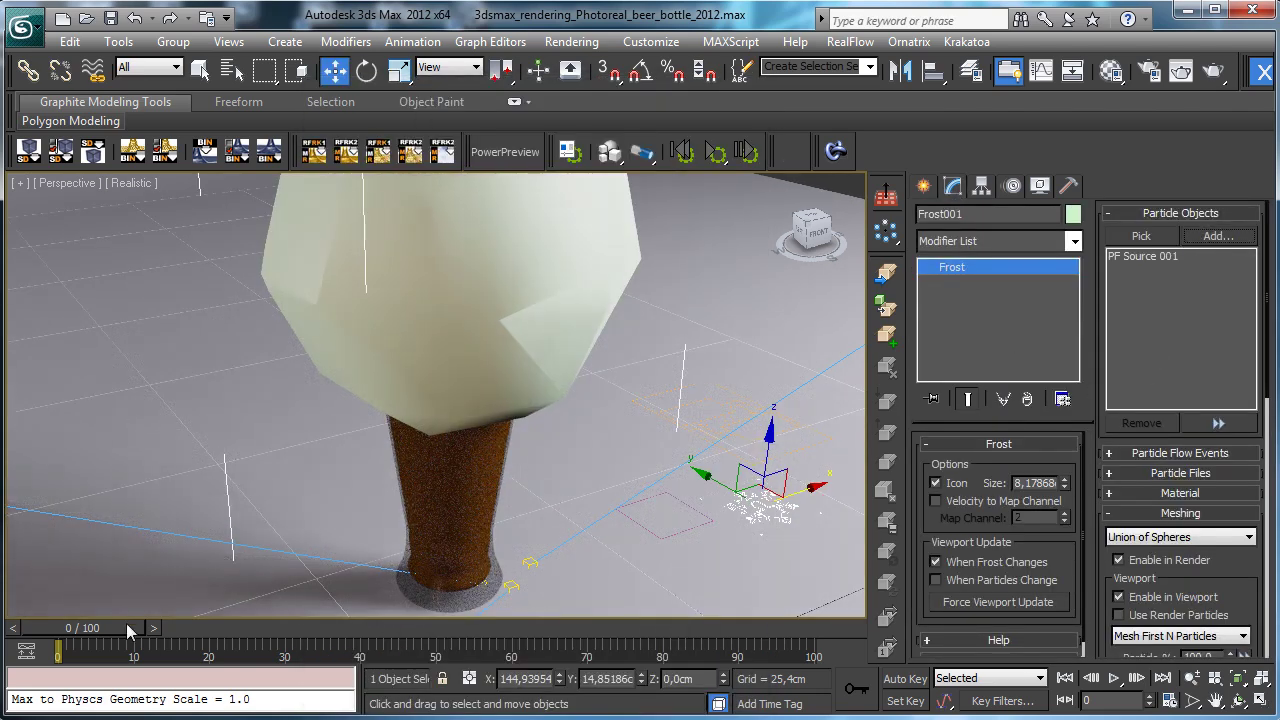
# Scrub to frame 2 to check the Frost mesh around the sphere.
pyautogui.moveTo(1238, 565); pyautogui.dragTo(1237, 320)
pyautogui.moveTo(1235, 466); pyautogui.dragTo(1224, 557)
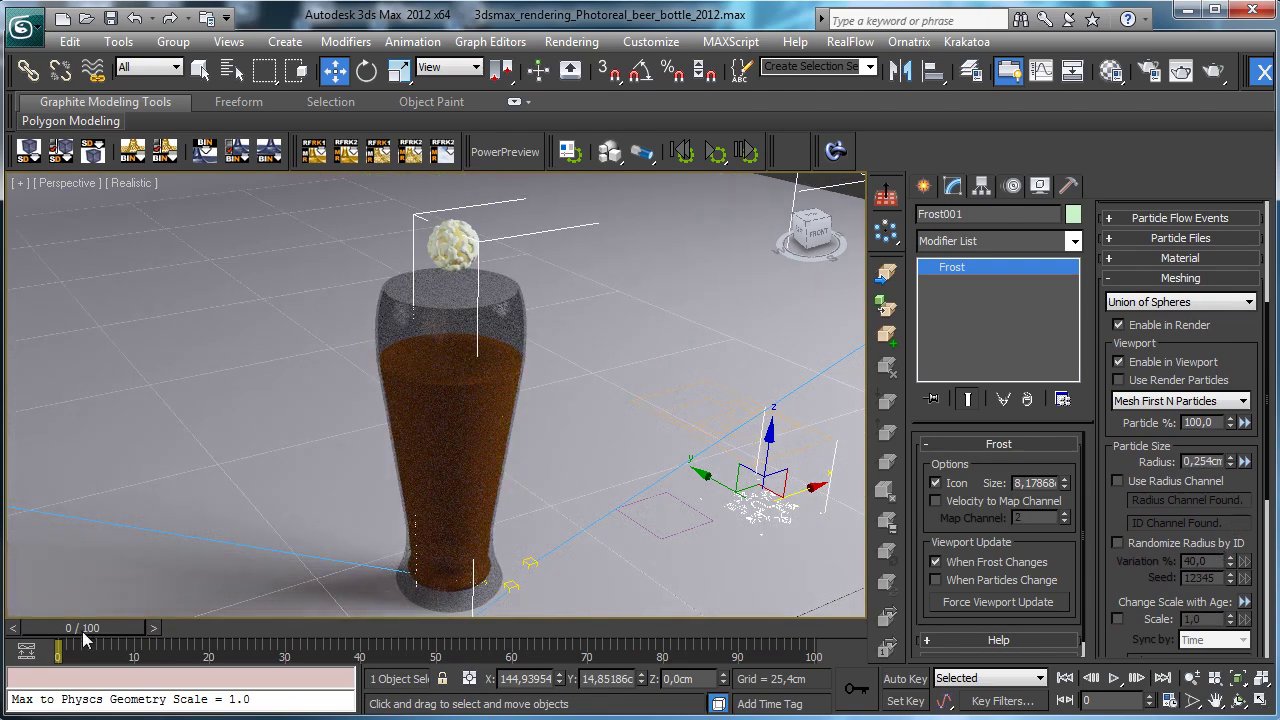
pyautogui.moveTo(84, 634); pyautogui.dragTo(104, 606)
pyautogui.press('w')
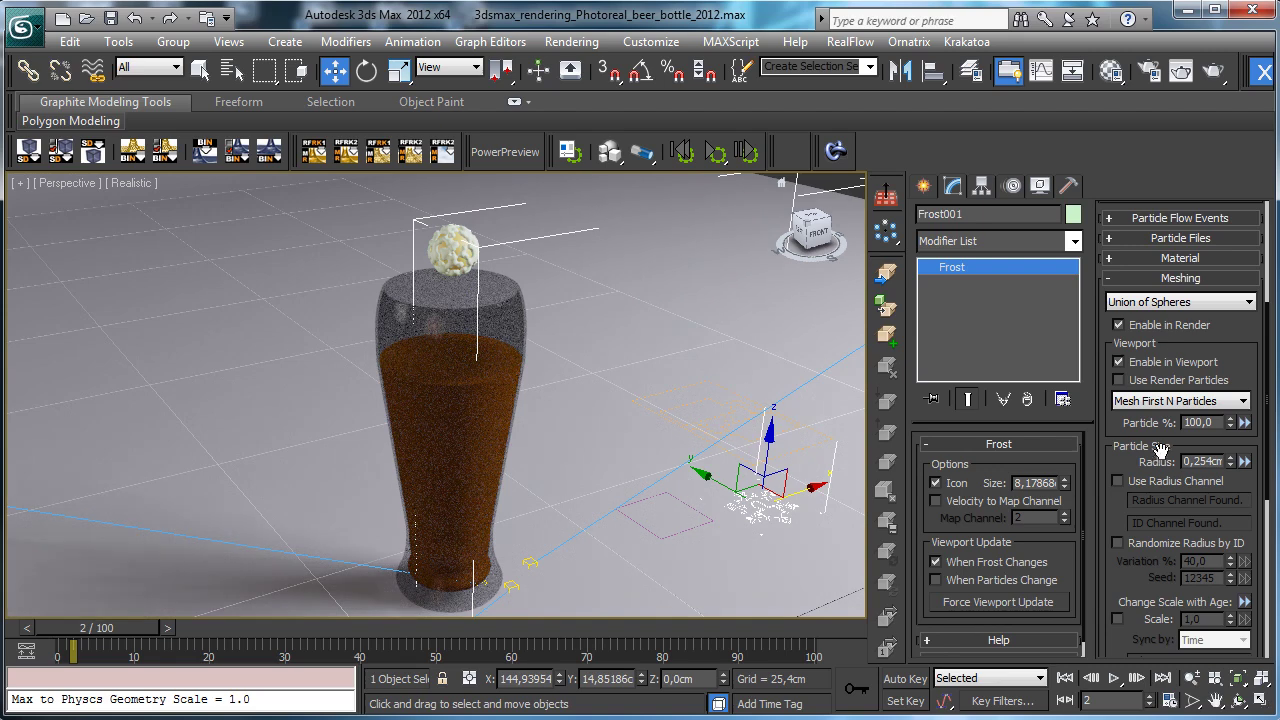
# Limit the Frost object to selected Particle Flow events, getting particles only from PF Source 001 Event 006 and Event 005.
pyautogui.moveTo(1127, 454)
pyautogui.mouseDown()
pyautogui.moveTo(1134, 415)
pyautogui.moveTo(1140, 473)
pyautogui.mouseUp()
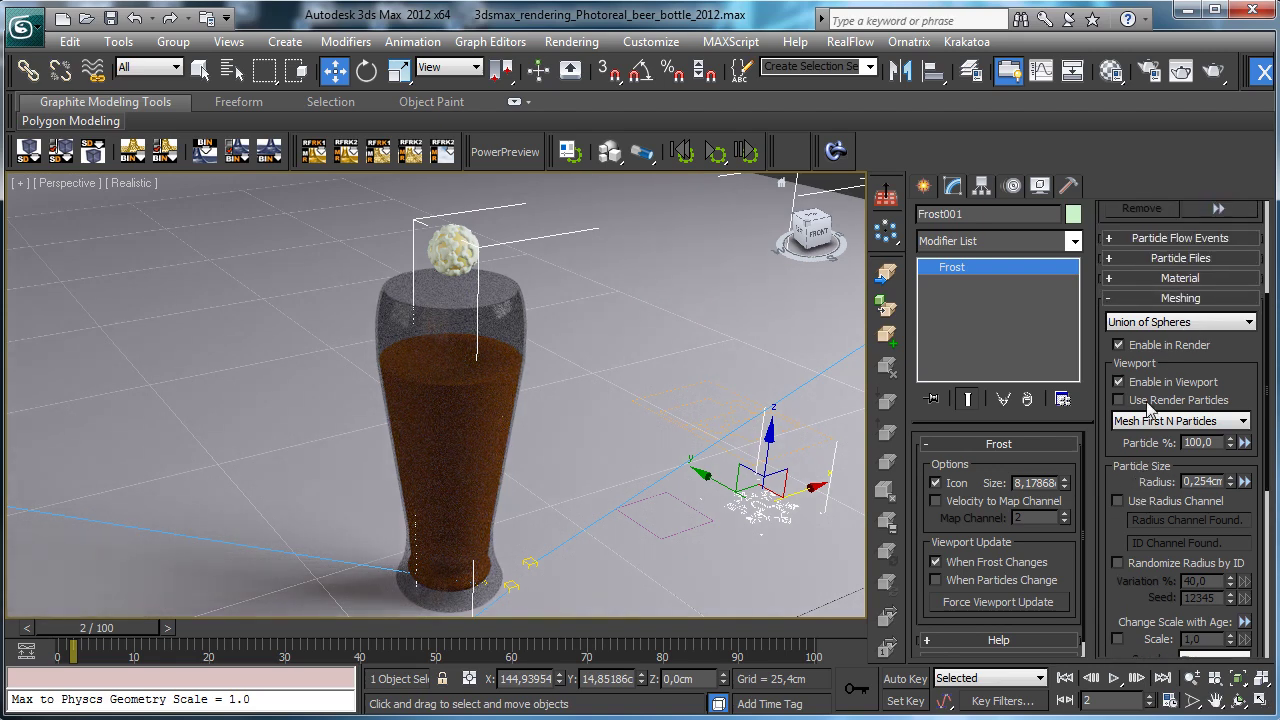
pyautogui.click(1182, 240)
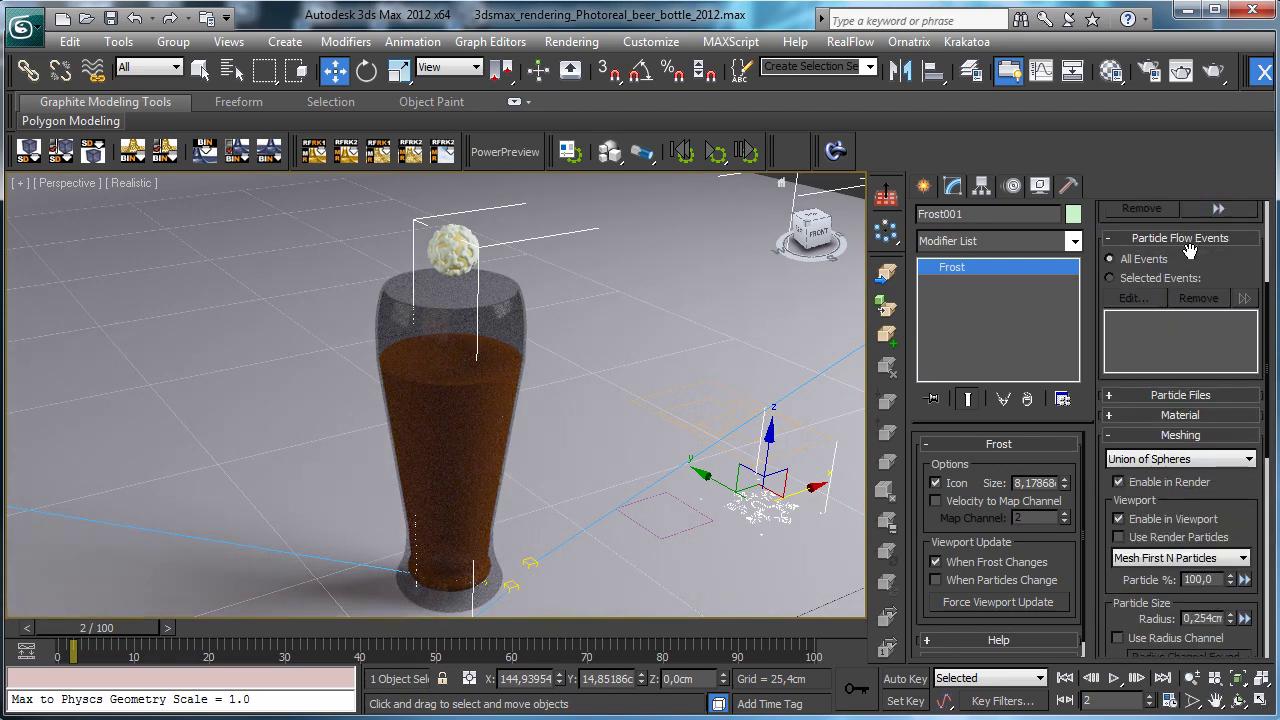
pyautogui.click(1150, 279)
pyautogui.click(1133, 298)
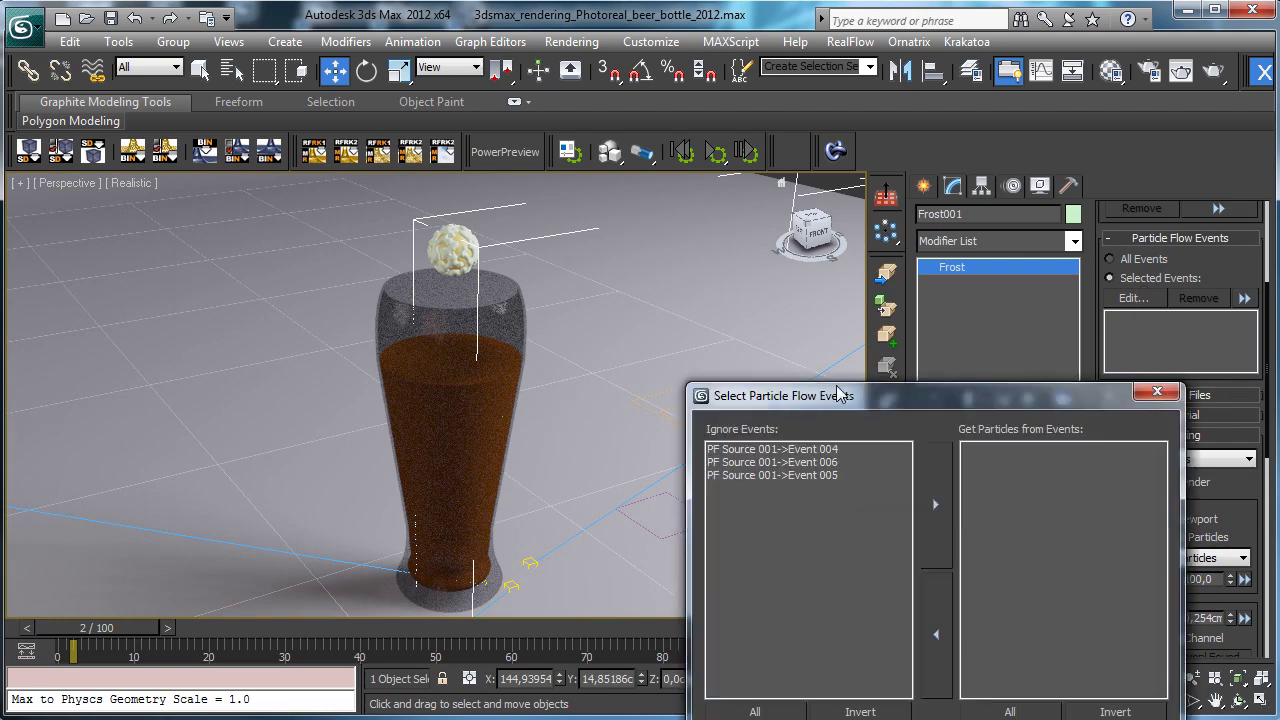
pyautogui.moveTo(838, 393); pyautogui.dragTo(815, 289)
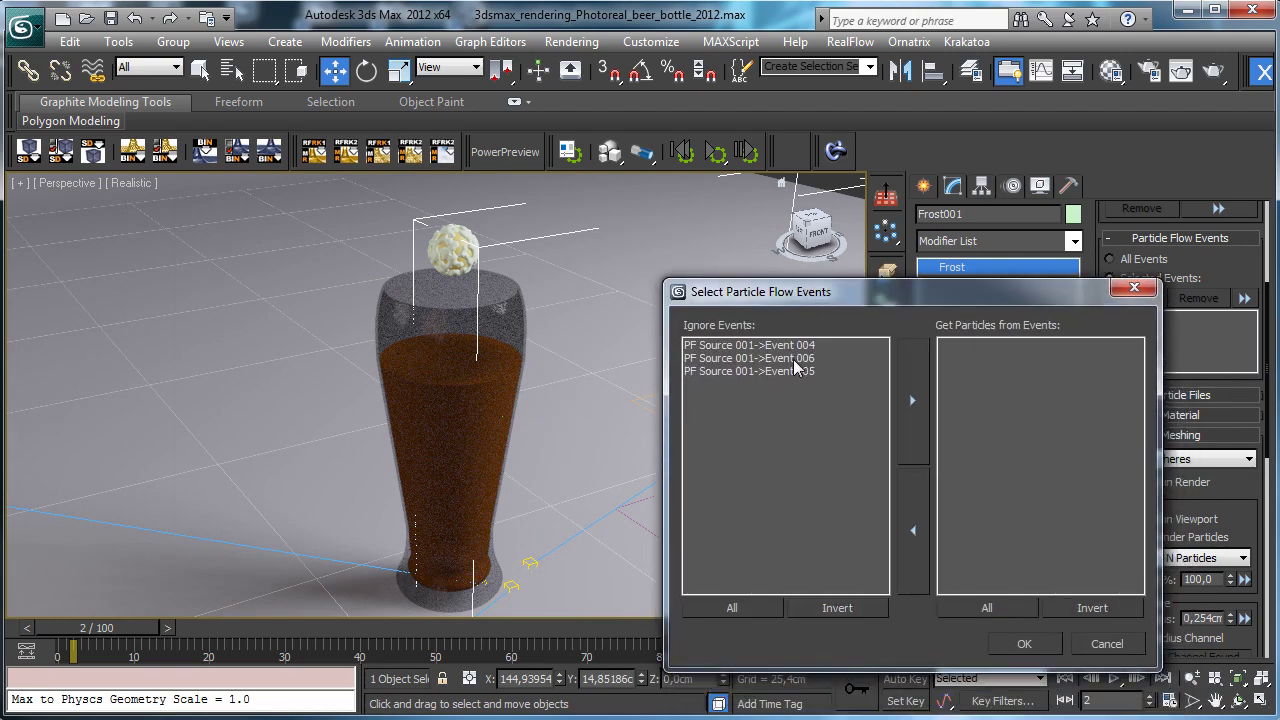
pyautogui.moveTo(795, 359); pyautogui.dragTo(795, 371)
pyautogui.click(912, 400)
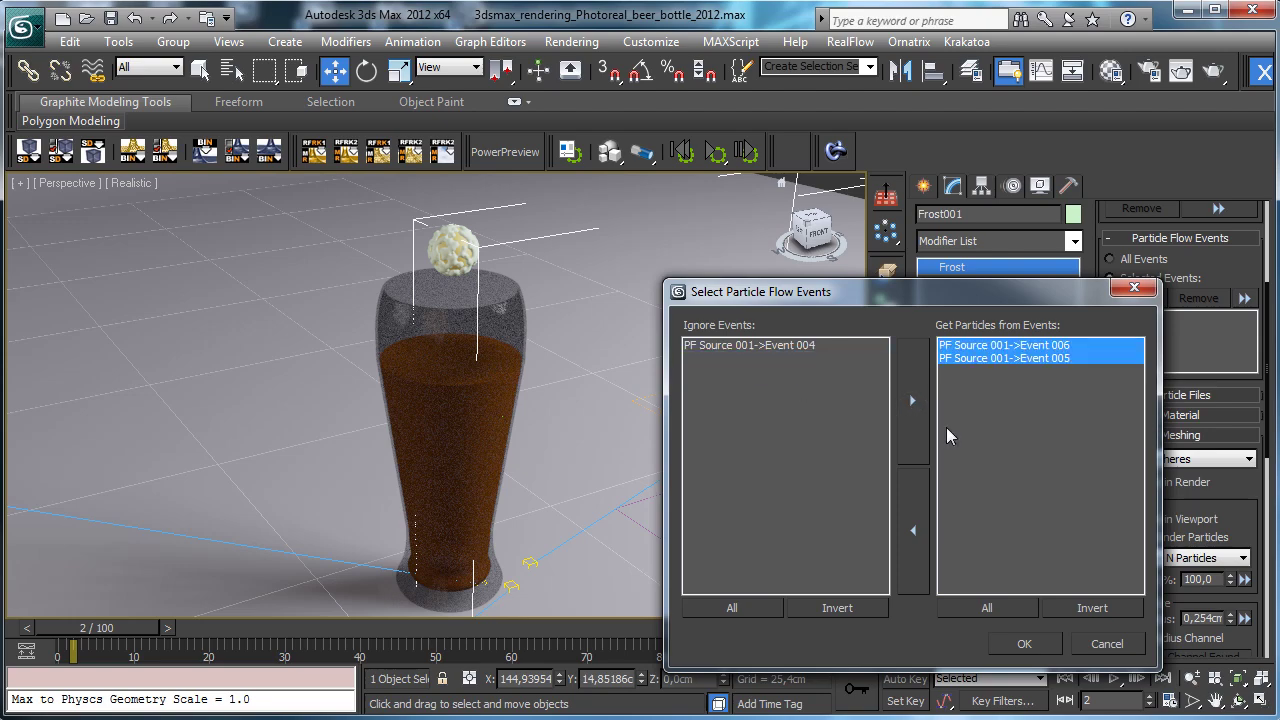
pyautogui.click(1025, 644)
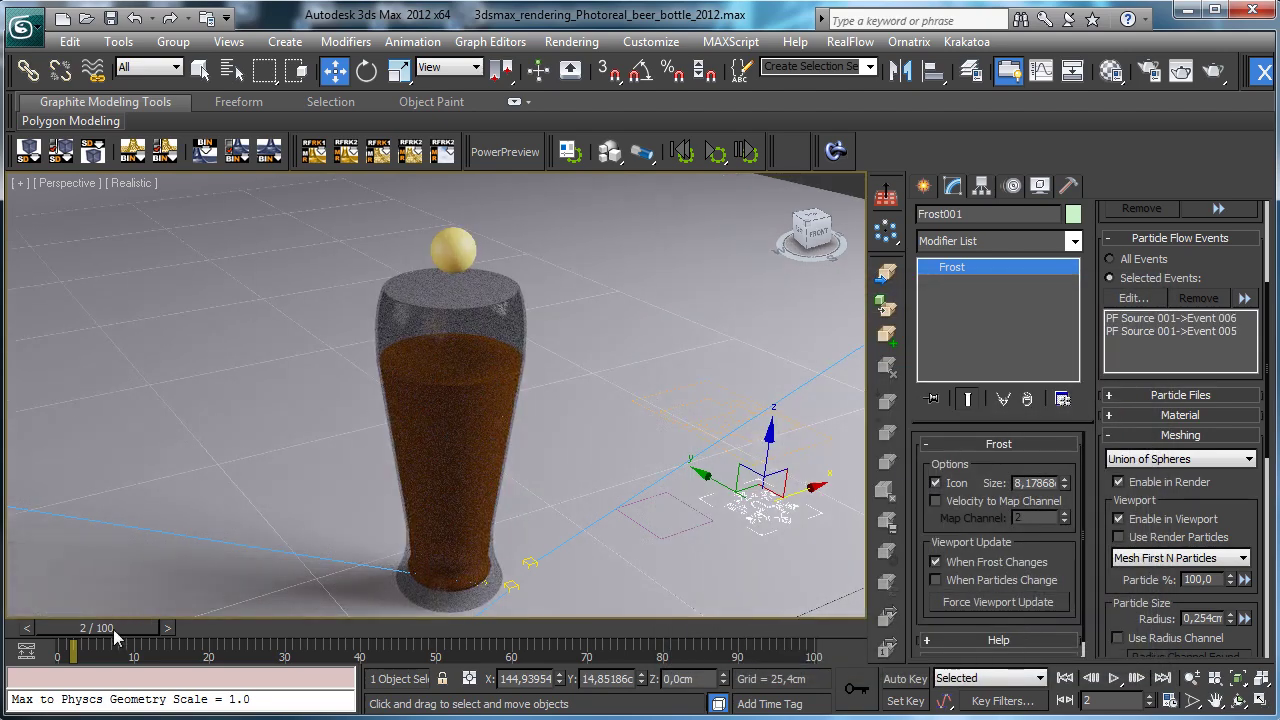
# Move to frame 14, frame the splash closely at the beer surface and switch the perspective viewport to Shaded display.
pyautogui.moveTo(115, 636); pyautogui.dragTo(199, 628)
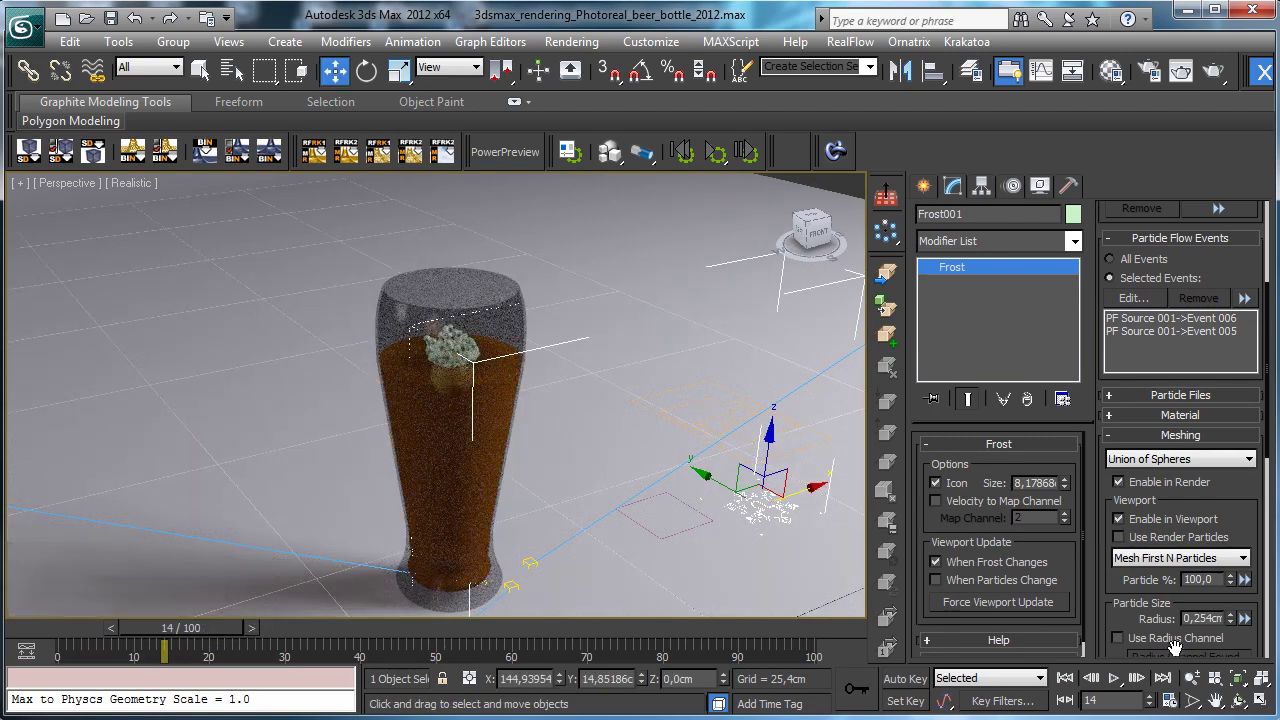
pyautogui.click(1192, 678)
pyautogui.moveTo(470, 352); pyautogui.dragTo(447, 262)
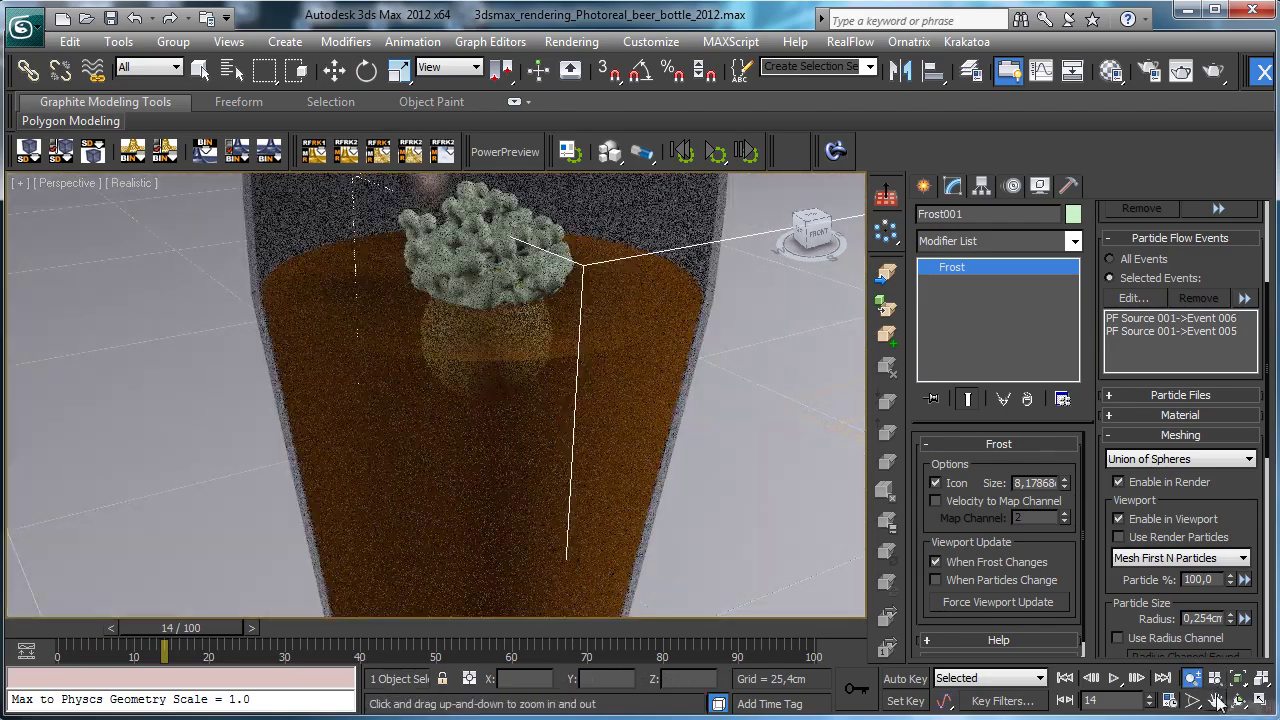
pyautogui.click(1216, 700)
pyautogui.moveTo(539, 427); pyautogui.dragTo(486, 500)
pyautogui.click(130, 183)
pyautogui.click(150, 229)
pyautogui.moveTo(54, 627); pyautogui.dragTo(164, 605)
pyautogui.hotkey('ctrl', 'p')
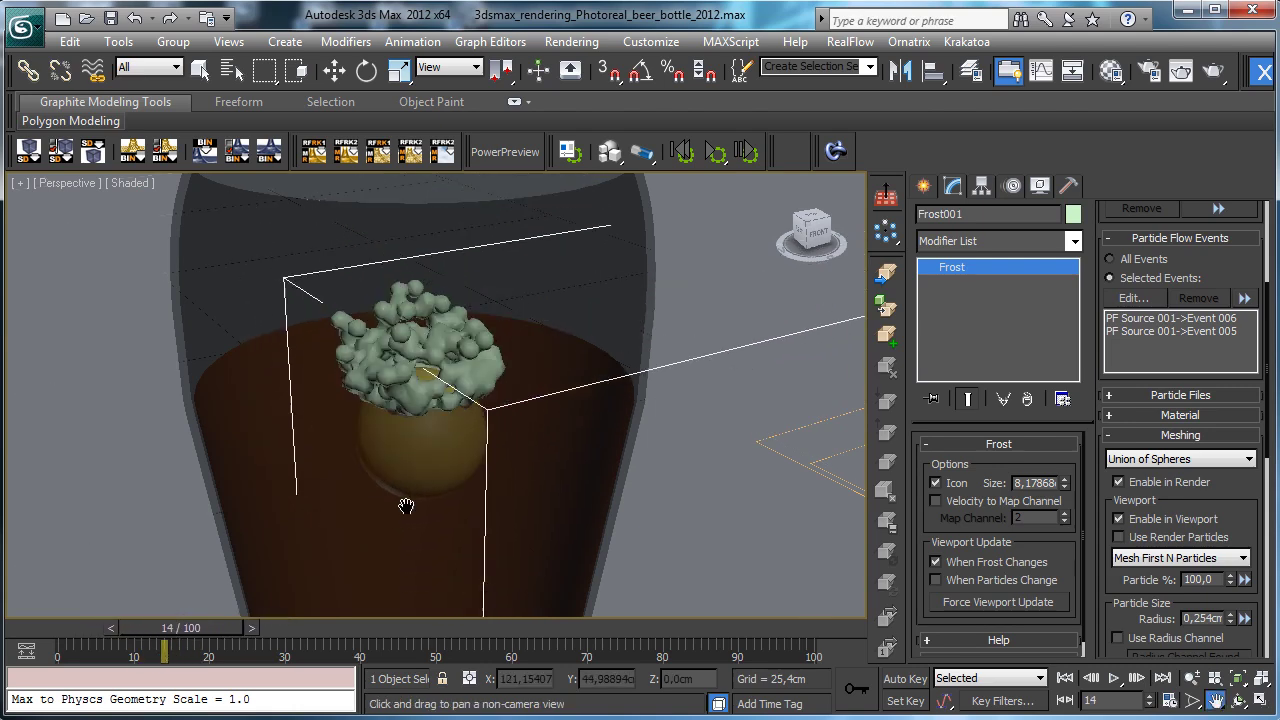
# Try the Metaballs, Zhu/Bridson and Anisotropic meshing methods on the Frost object.
pyautogui.click(1247, 460)
pyautogui.click(1199, 505)
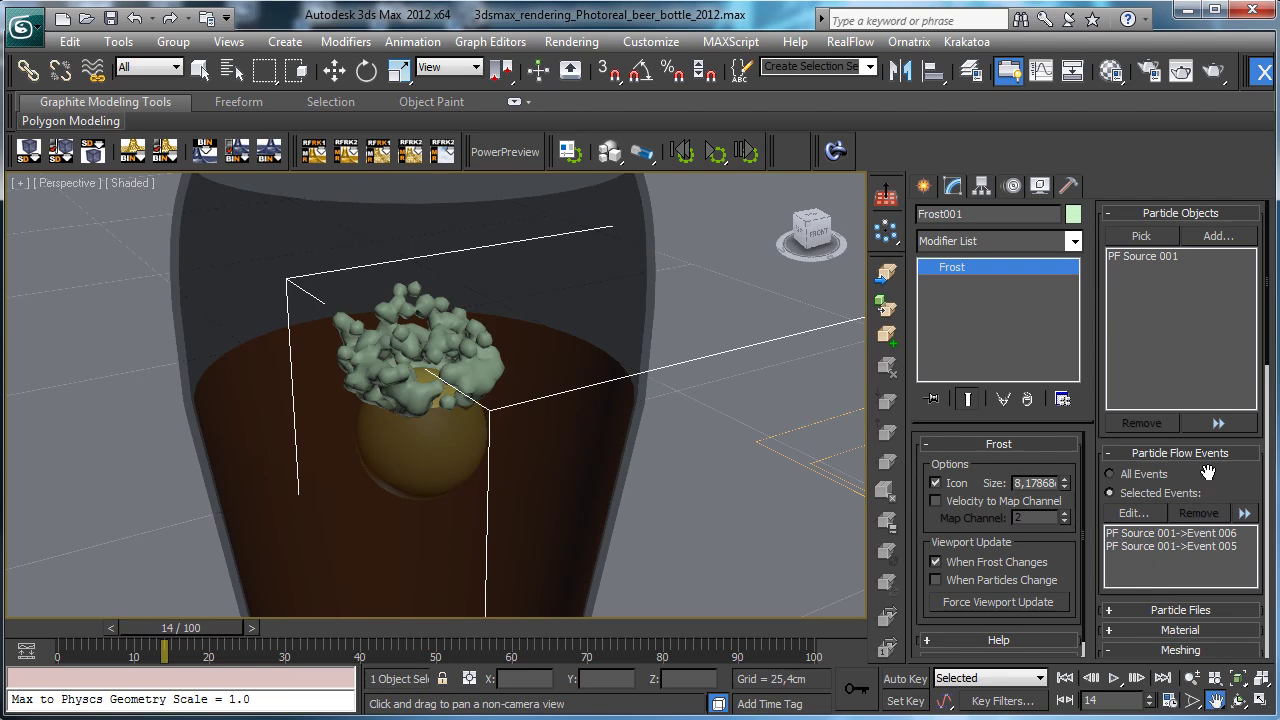
pyautogui.scroll(-5, 1215, 450)
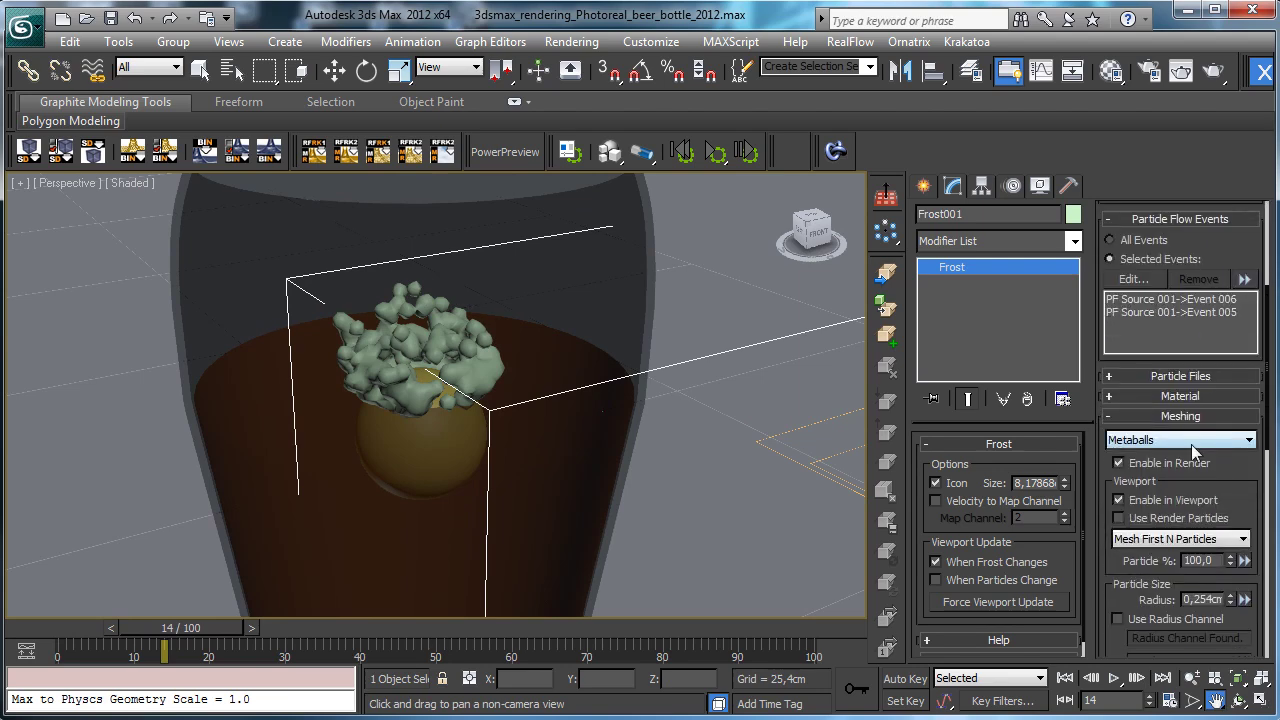
pyautogui.click(1190, 447)
pyautogui.click(1158, 495)
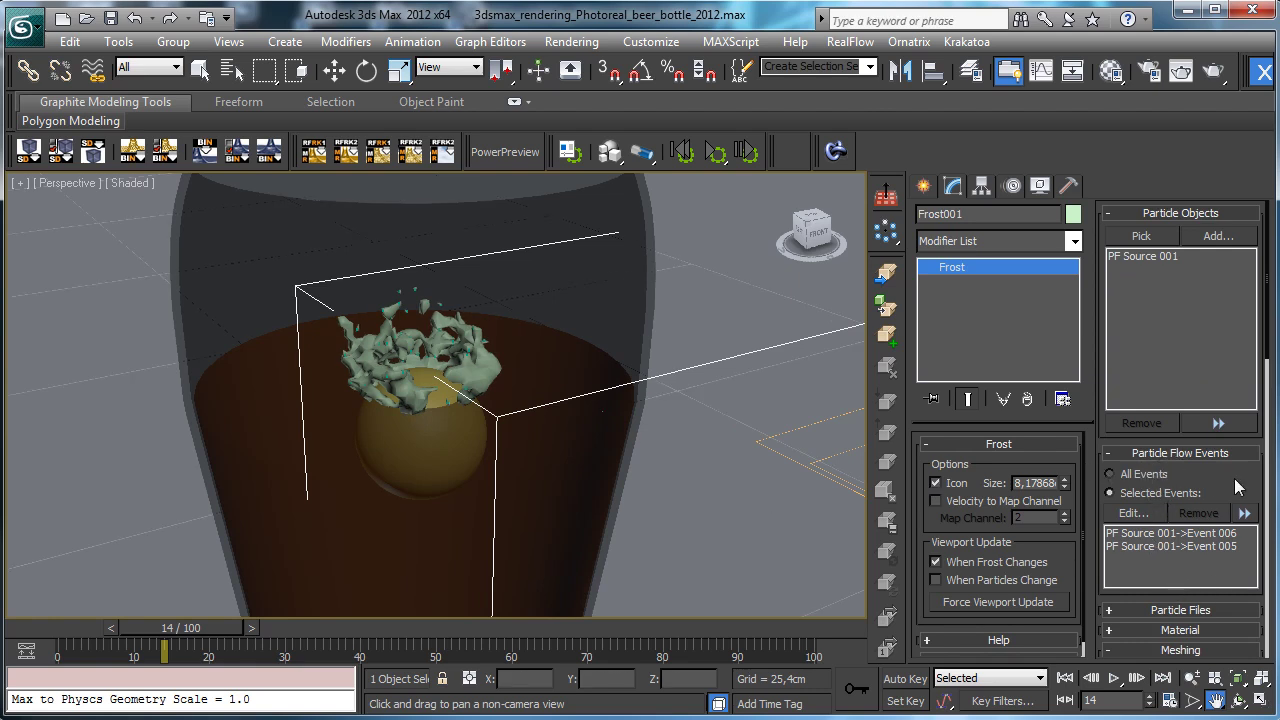
pyautogui.scroll(-5, 1234, 482)
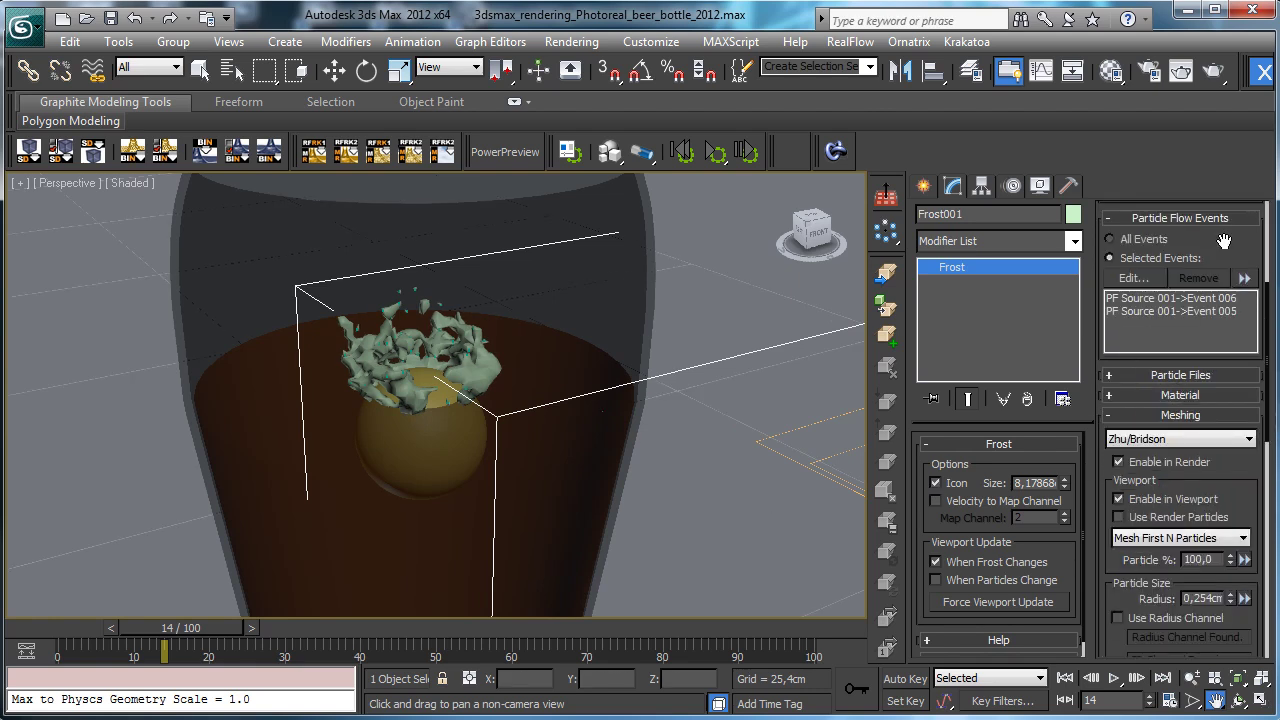
pyautogui.click(1177, 433)
pyautogui.click(1168, 497)
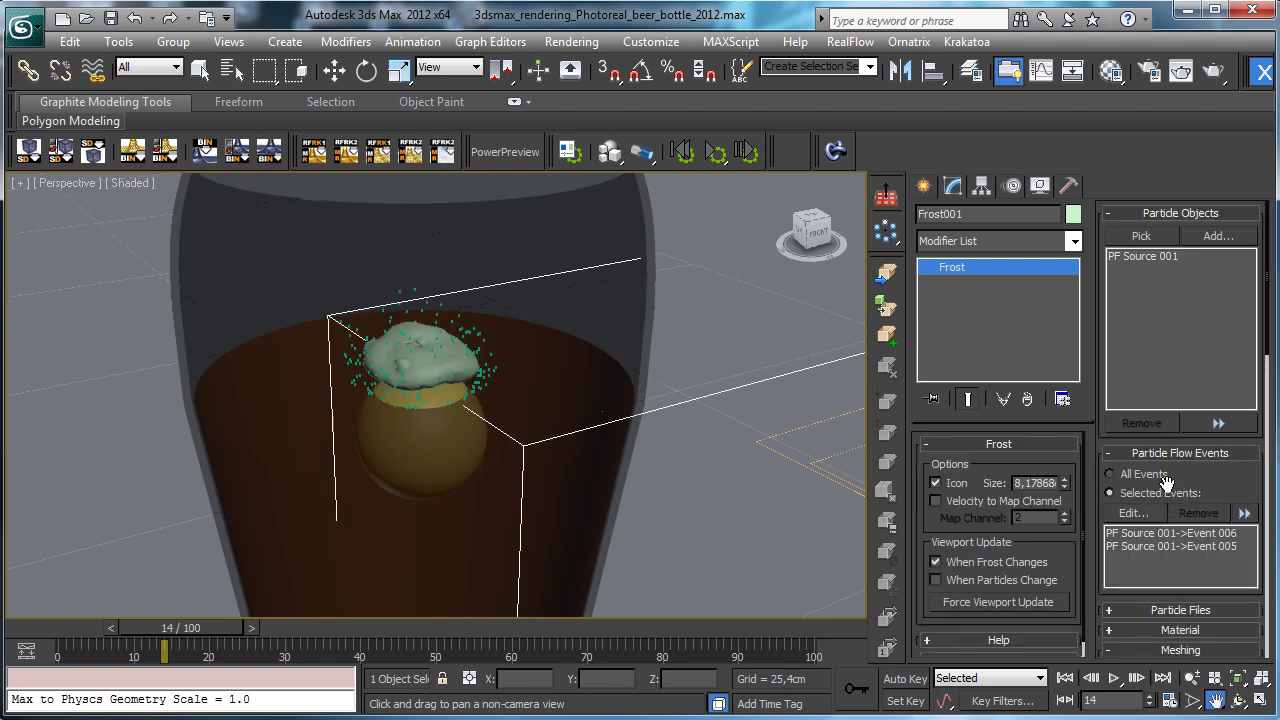
pyautogui.scroll(-4, 1200, 473)
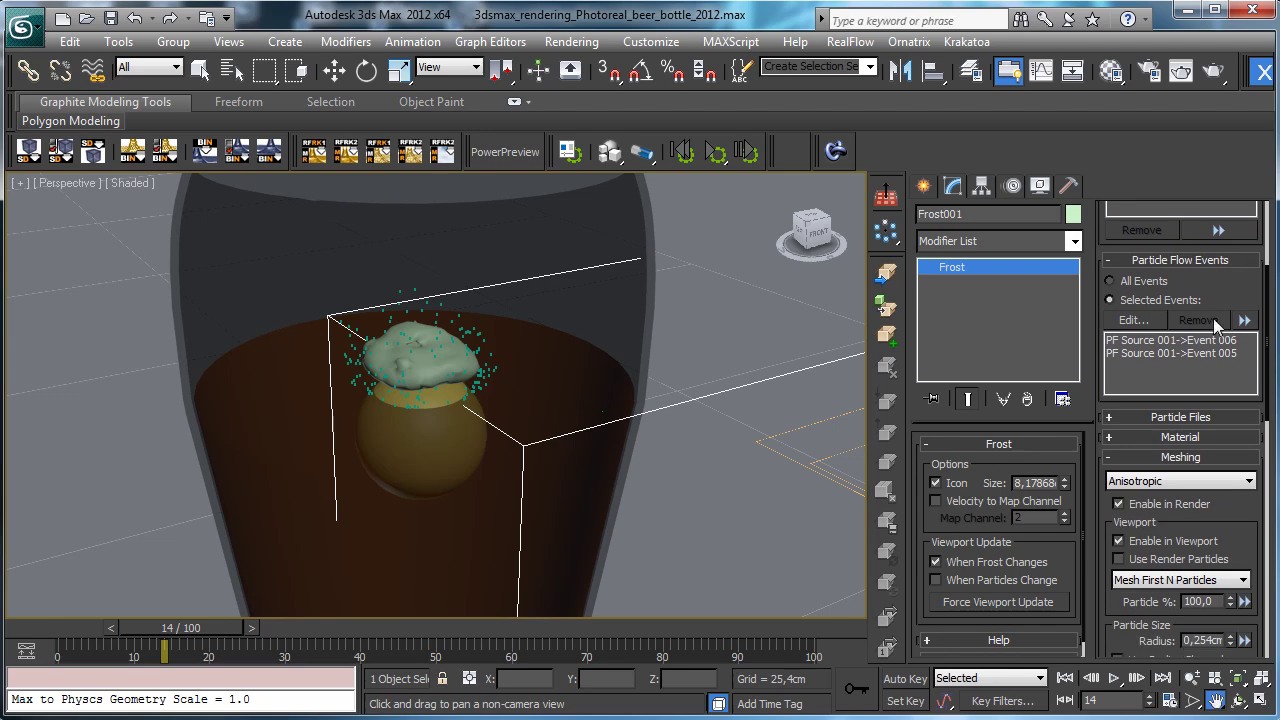
# Set the Frost meshing method to Zhu/Bridson and scrub from frame 0 to frame 7 to check the splash.
pyautogui.click(1187, 482)
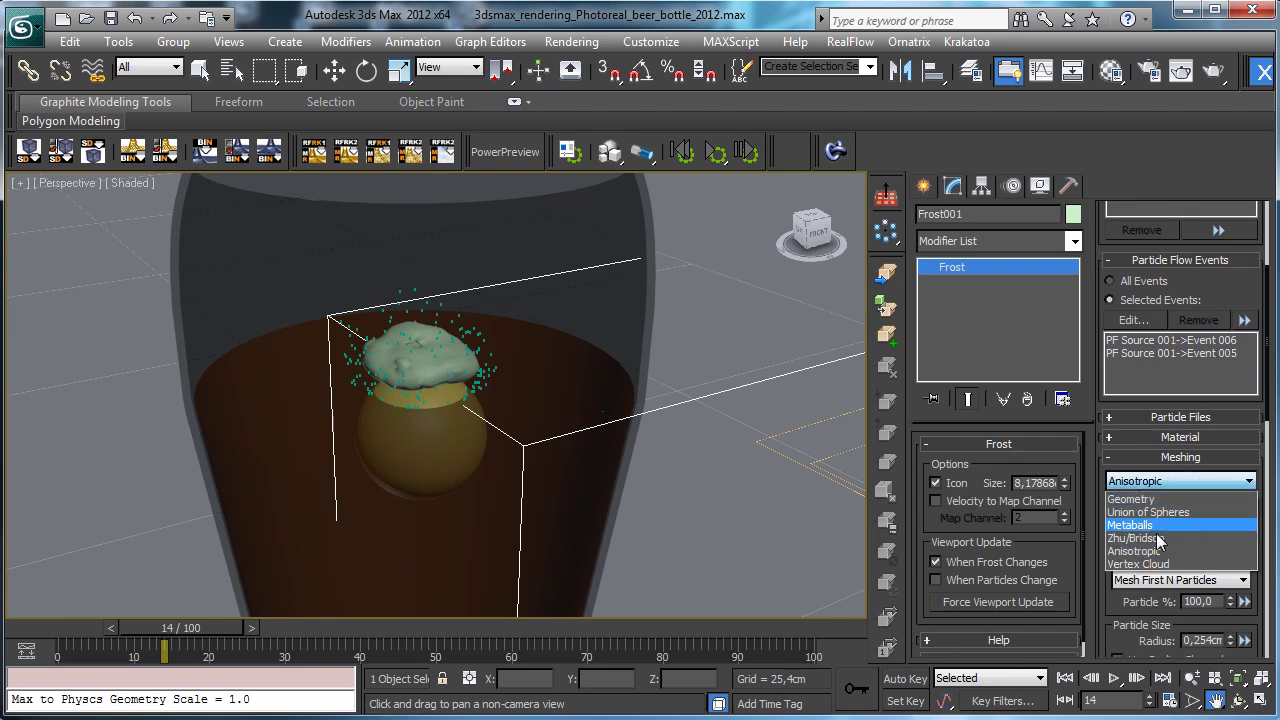
pyautogui.click(1158, 536)
pyautogui.moveTo(53, 622); pyautogui.dragTo(24, 609)
pyautogui.hotkey('ctrl', 'p')
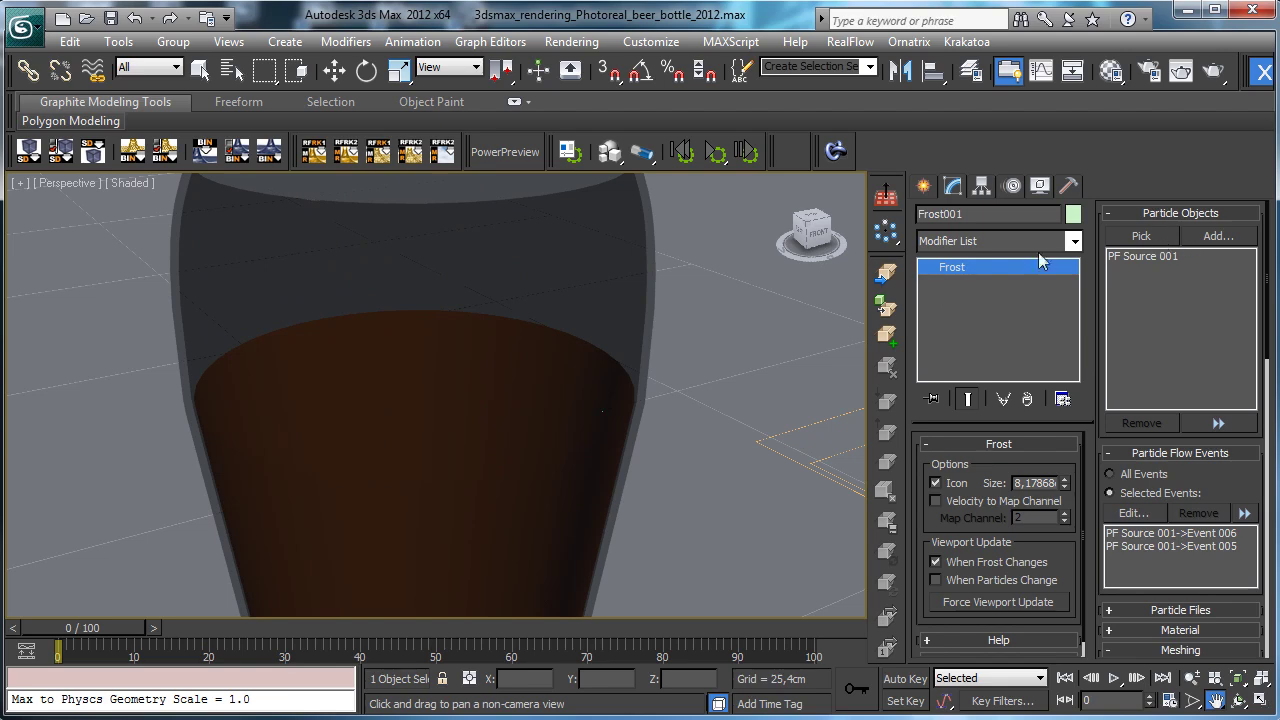
pyautogui.moveTo(107, 628); pyautogui.dragTo(151, 590)
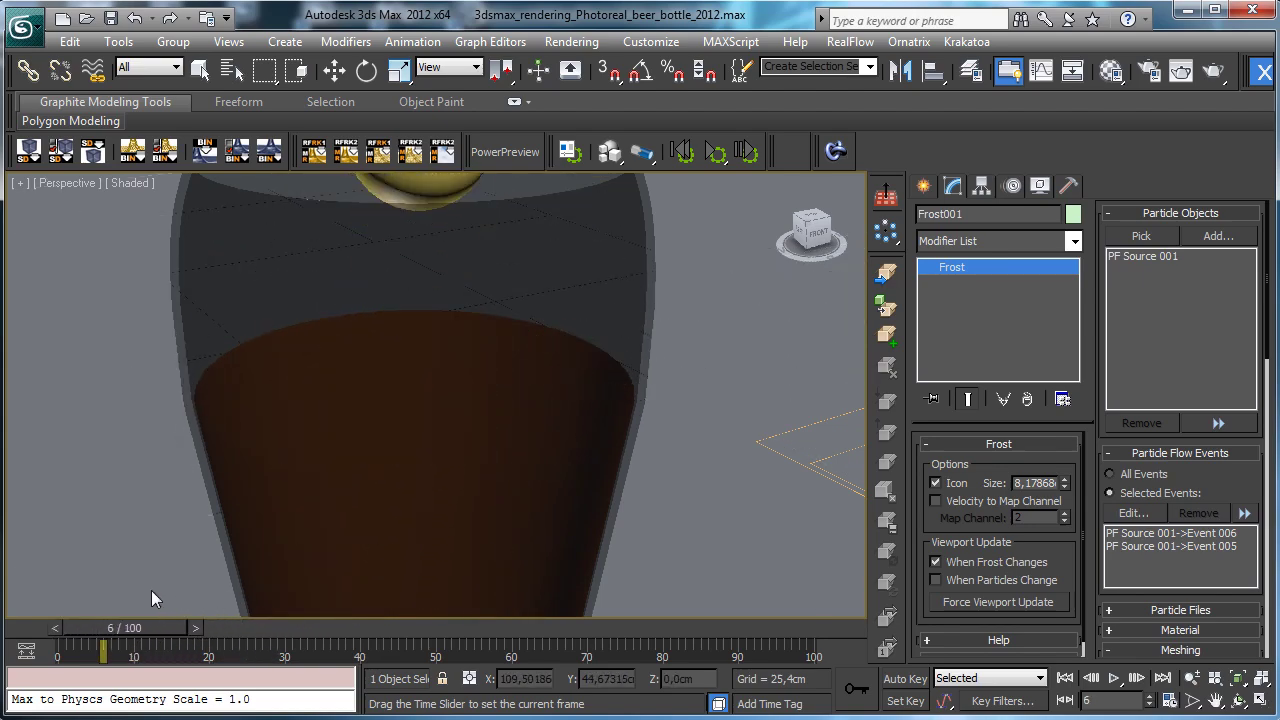
# Add the Liquid object to the Frost object's particle objects.
pyautogui.click(1218, 236)
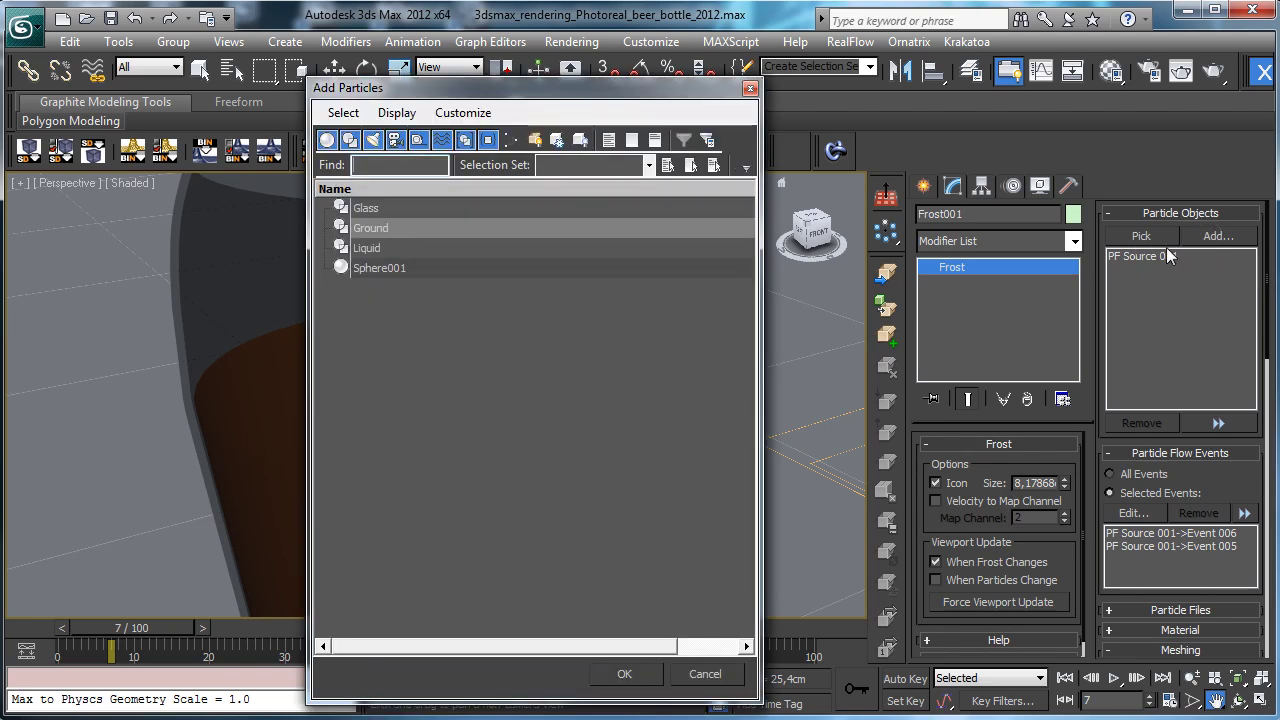
pyautogui.click(376, 250)
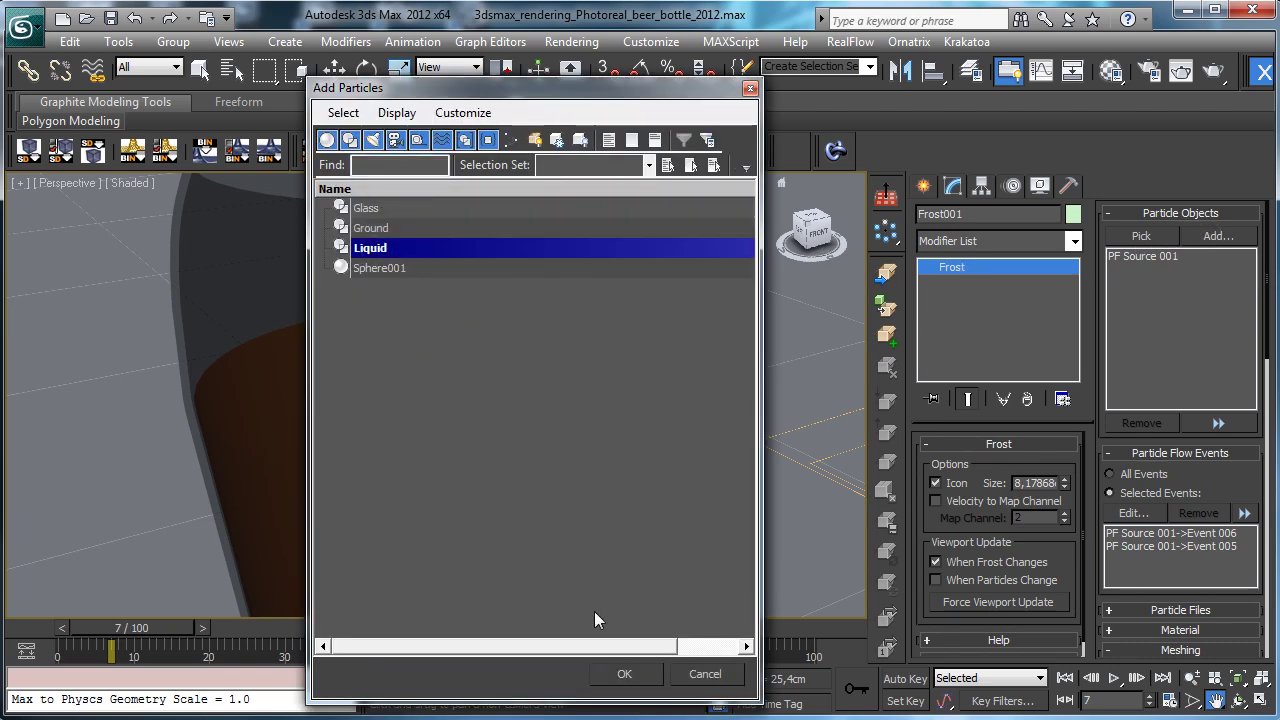
pyautogui.click(625, 674)
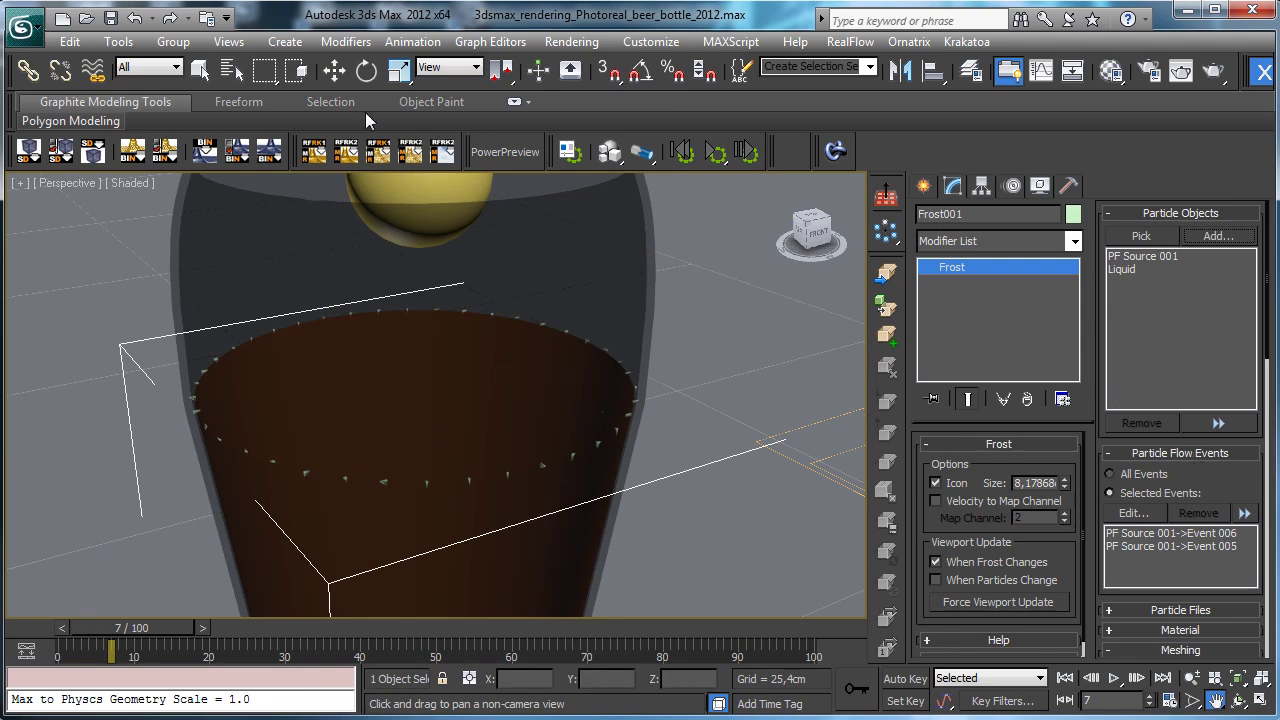
# Rewind to frame 0 and select the Liquid object by name from the scene.
pyautogui.click(200, 69)
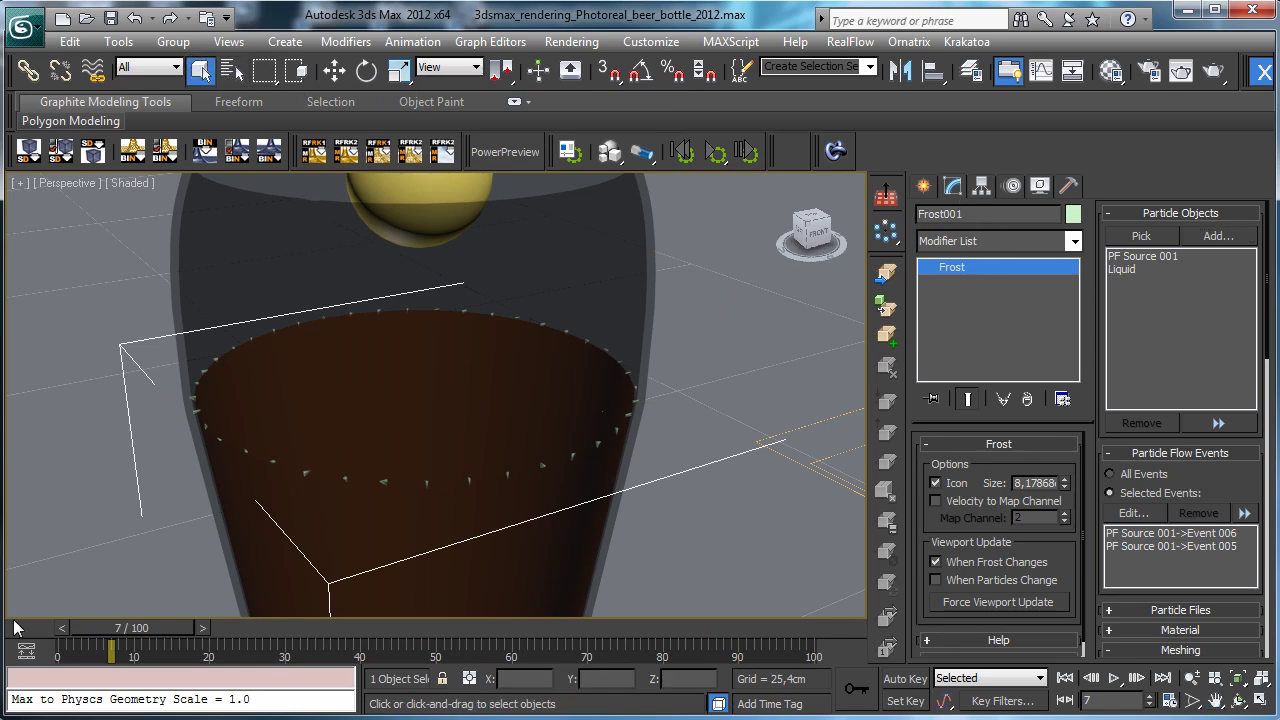
pyautogui.press('Home')
pyautogui.click(433, 443)
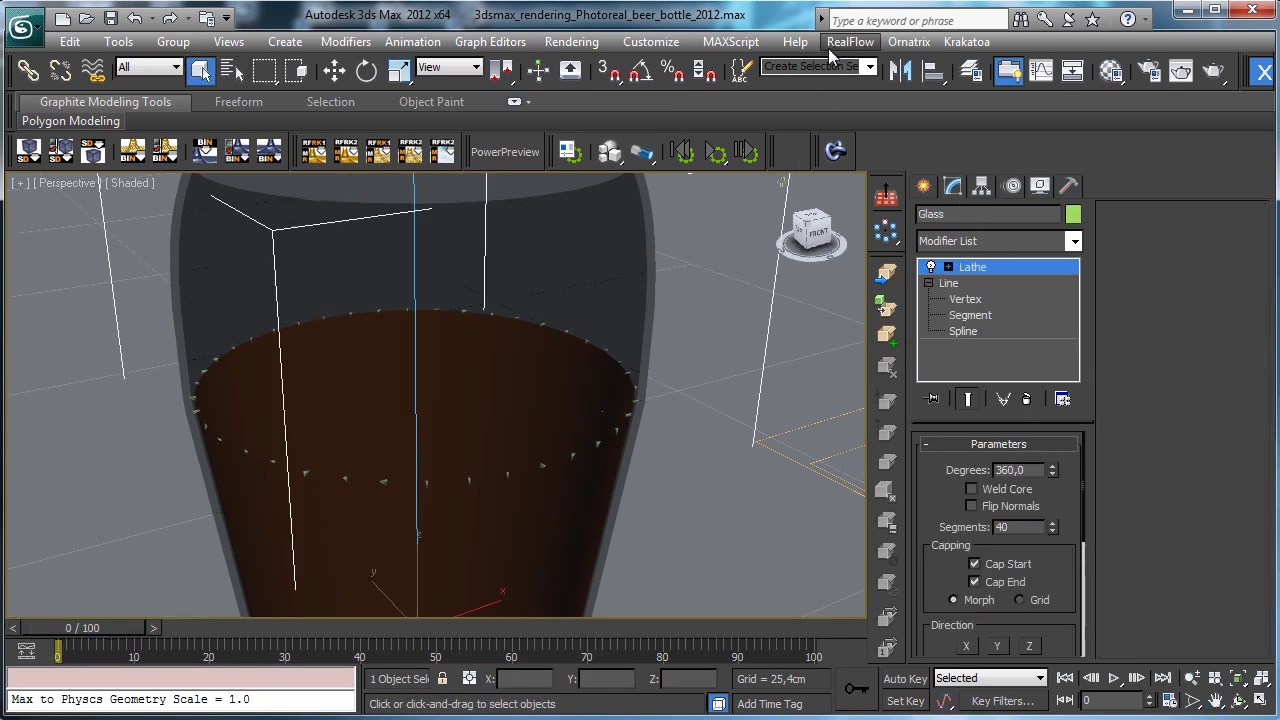
pyautogui.click(232, 70)
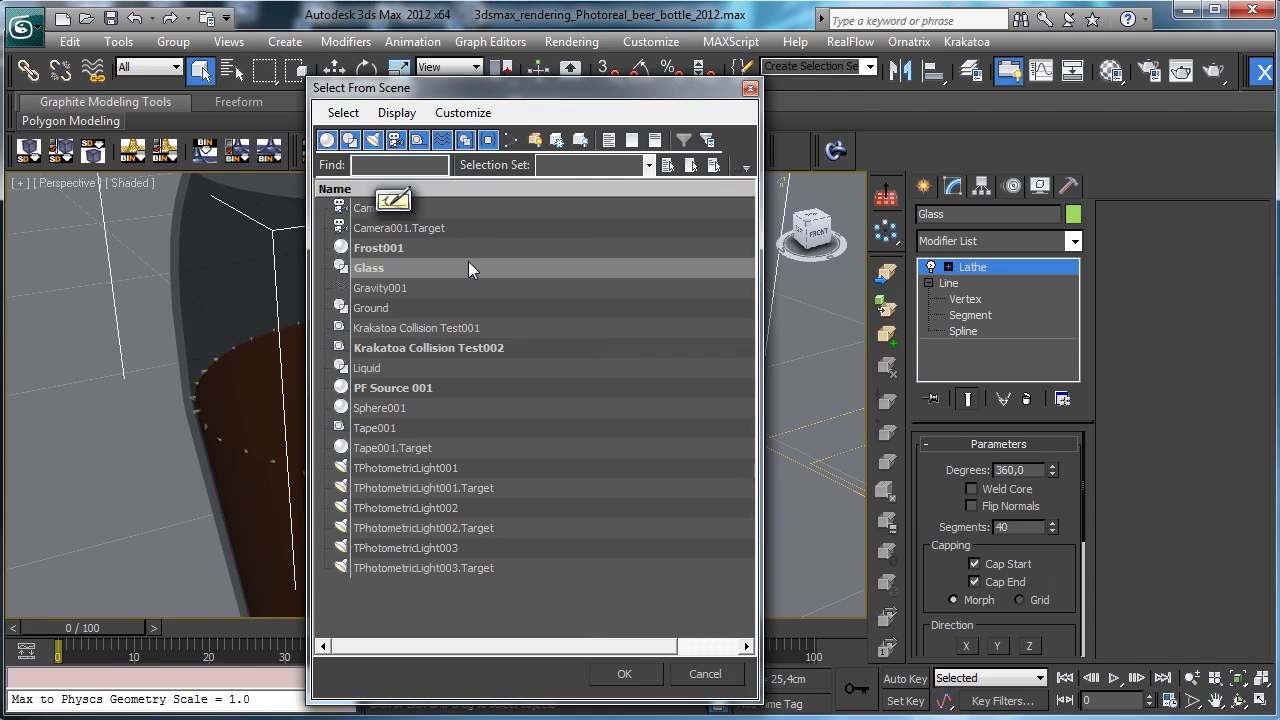
pyautogui.doubleClick(389, 367)
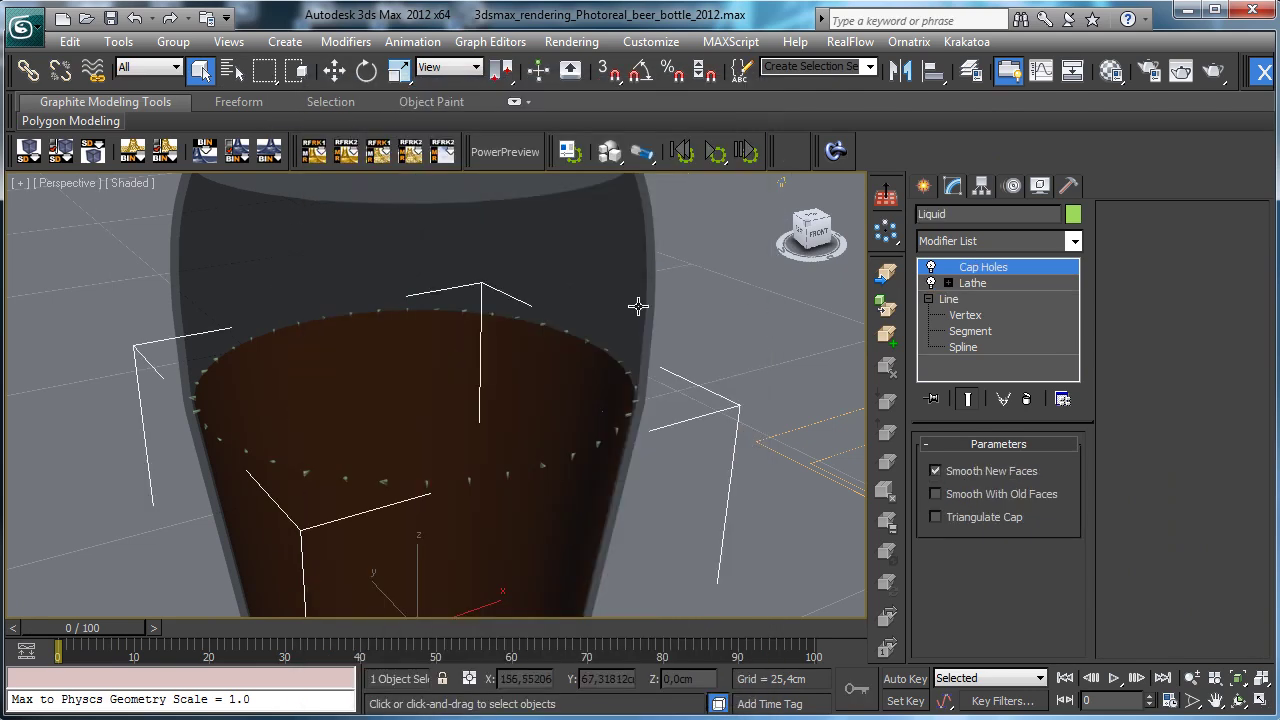
# Show edged faces in the perspective viewport and isolate the Liquid object.
pyautogui.click(156, 182)
pyautogui.click(237, 285)
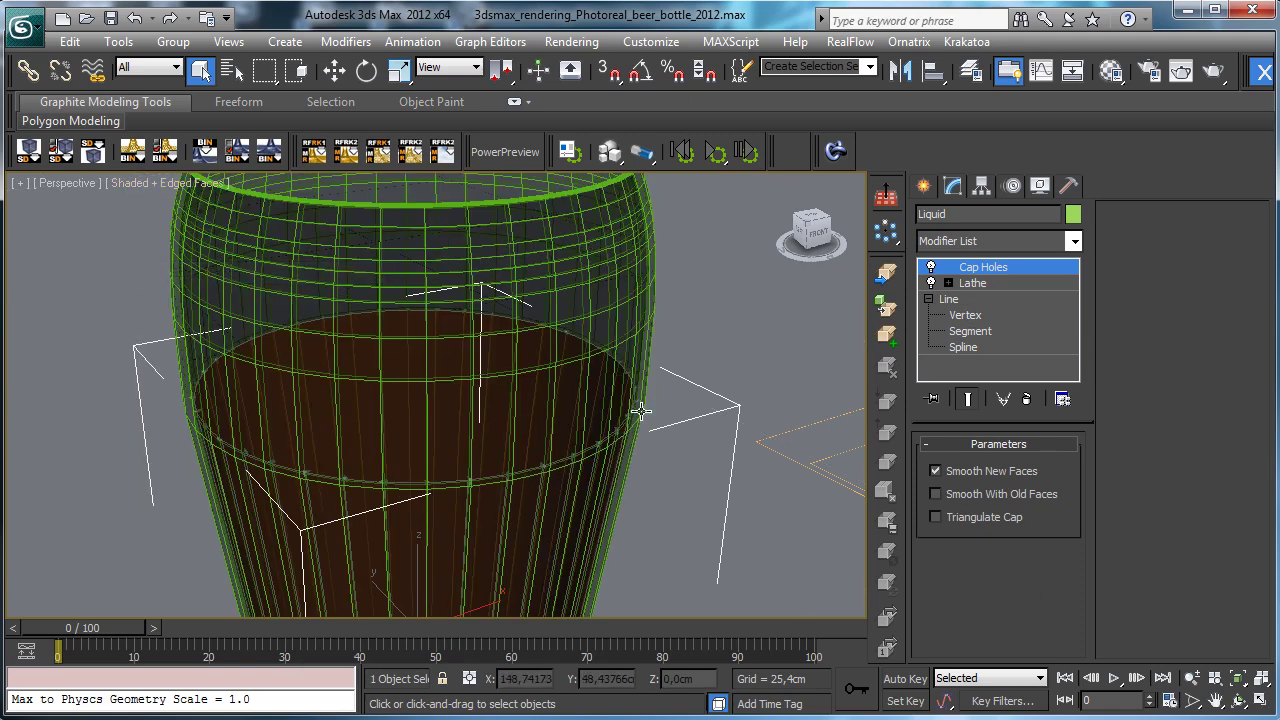
pyautogui.click(118, 41)
pyautogui.press('Escape')
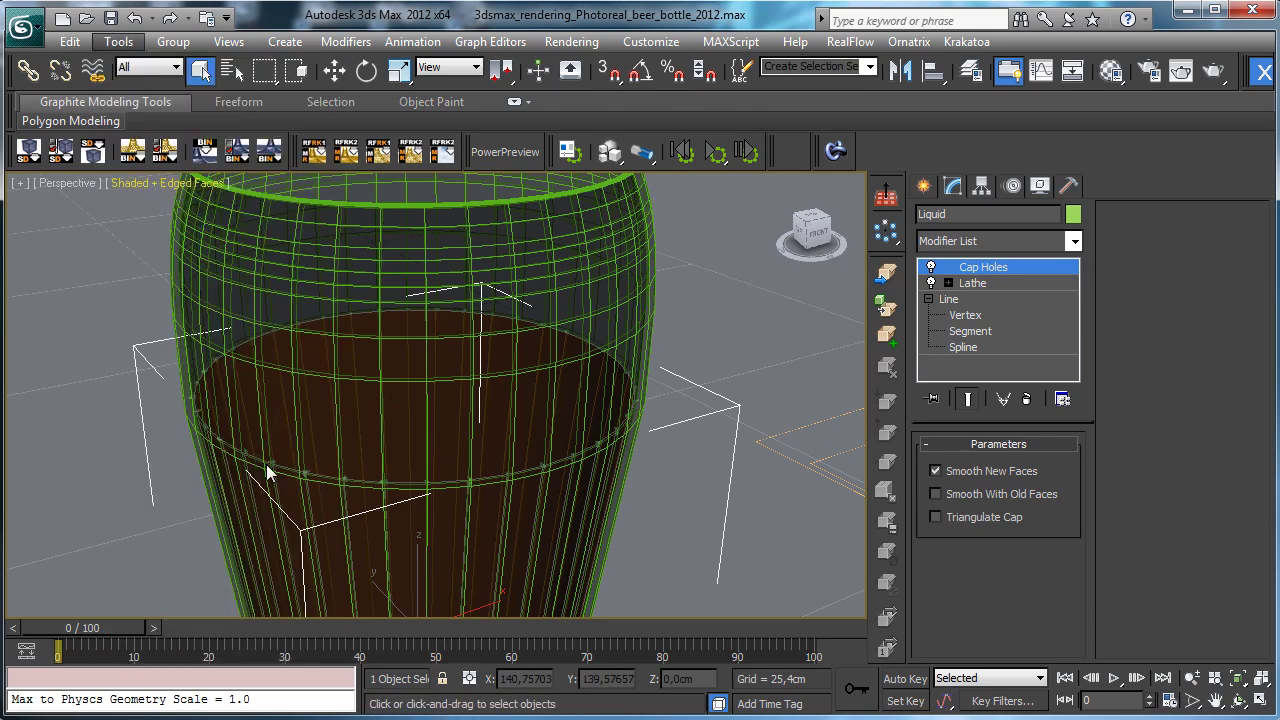
pyautogui.hotkey('alt', 'q')
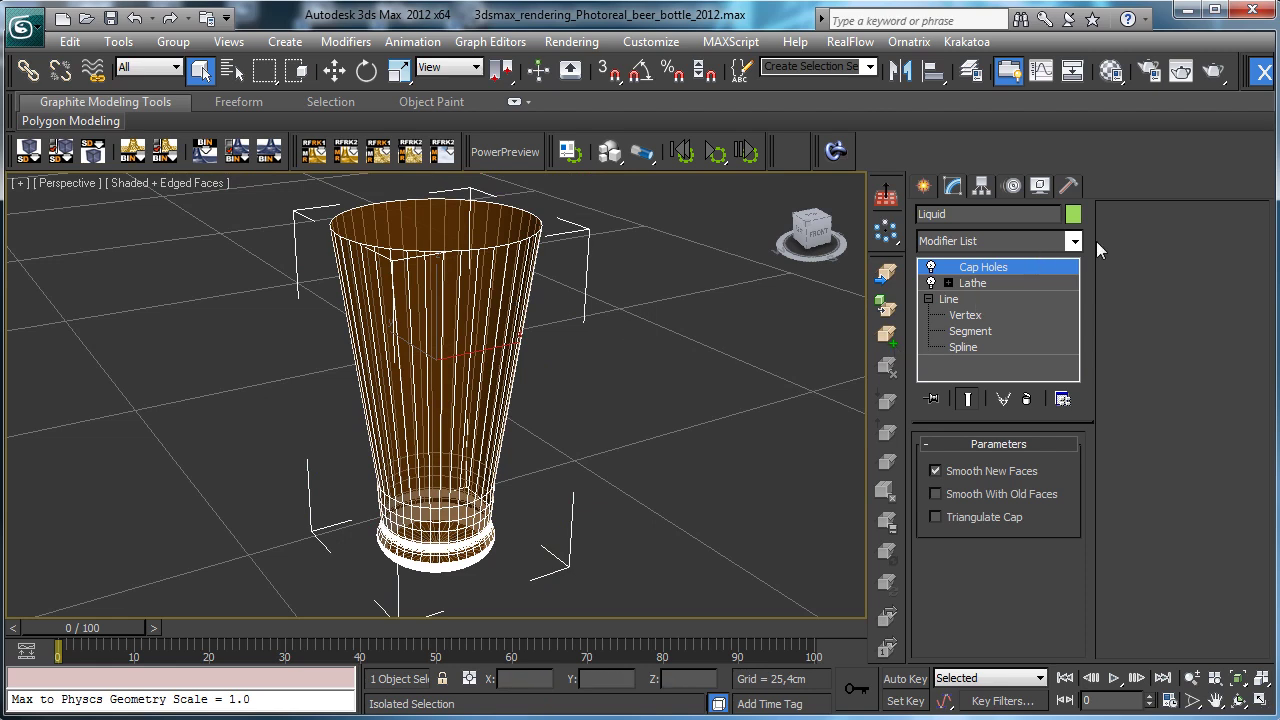
# Convert the Liquid object to an Editable Poly.
pyautogui.rightClick(466, 356)
pyautogui.moveTo(630, 531)
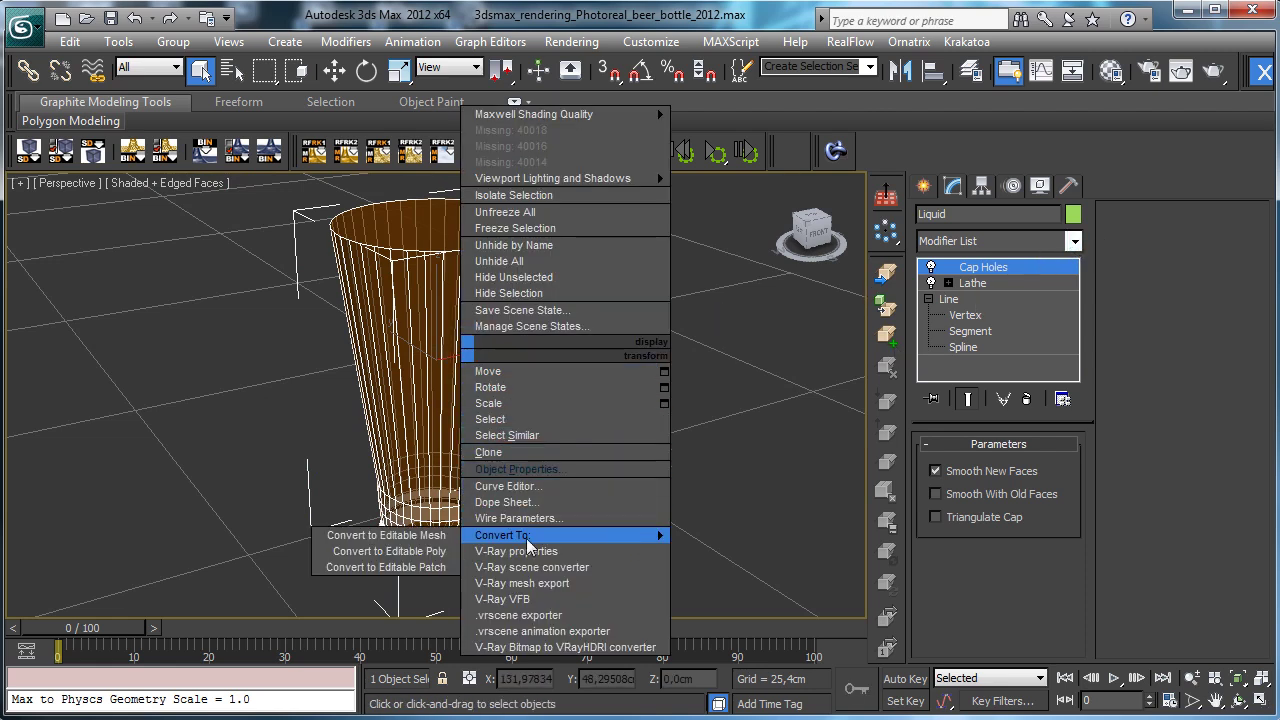
pyautogui.click(420, 560)
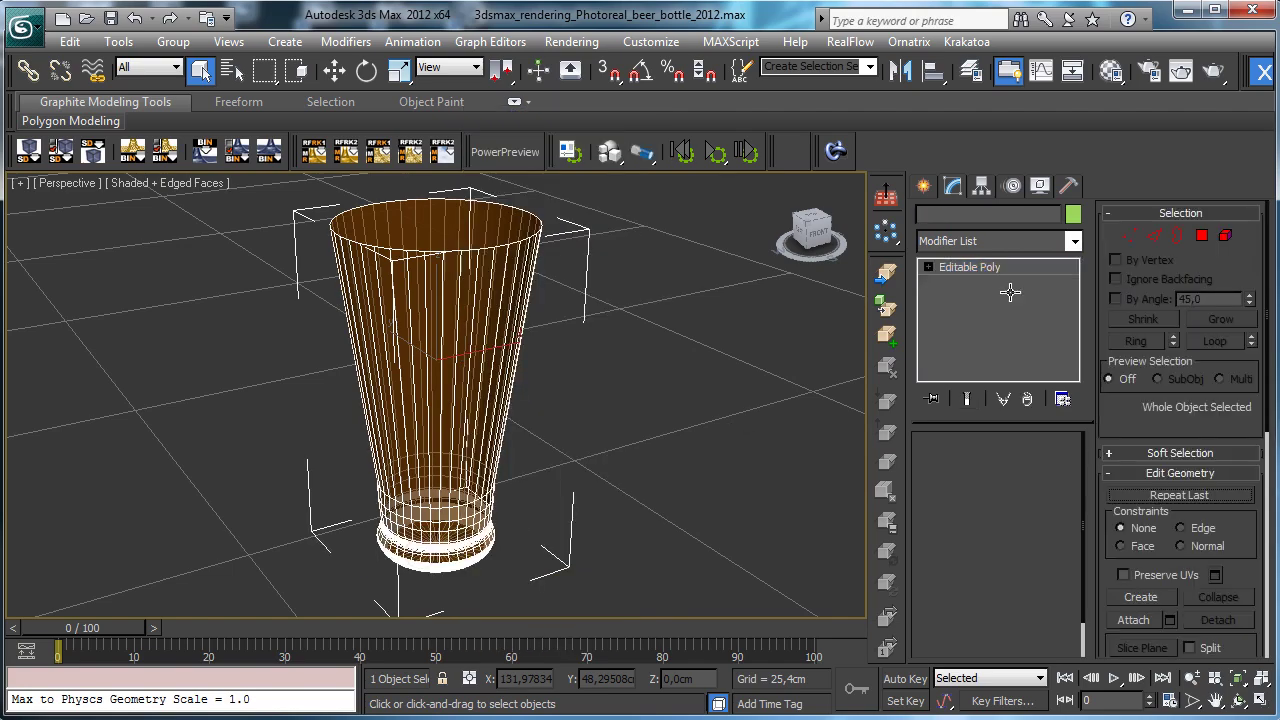
# Add a Tessellate modifier to the Liquid, operating on polygons with Tension 0.
pyautogui.click(1073, 241)
pyautogui.scroll(-10, 1090, 490)
pyautogui.scroll(-13, 1090, 490)
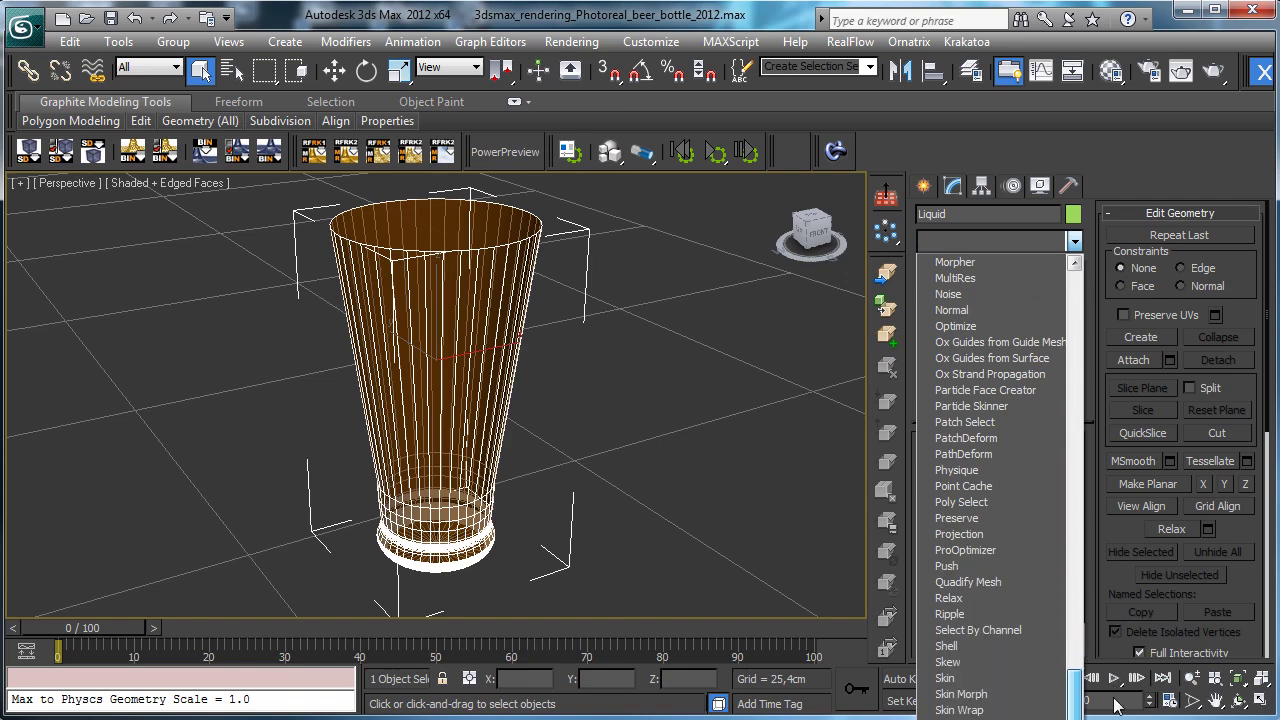
pyautogui.click(958, 718)
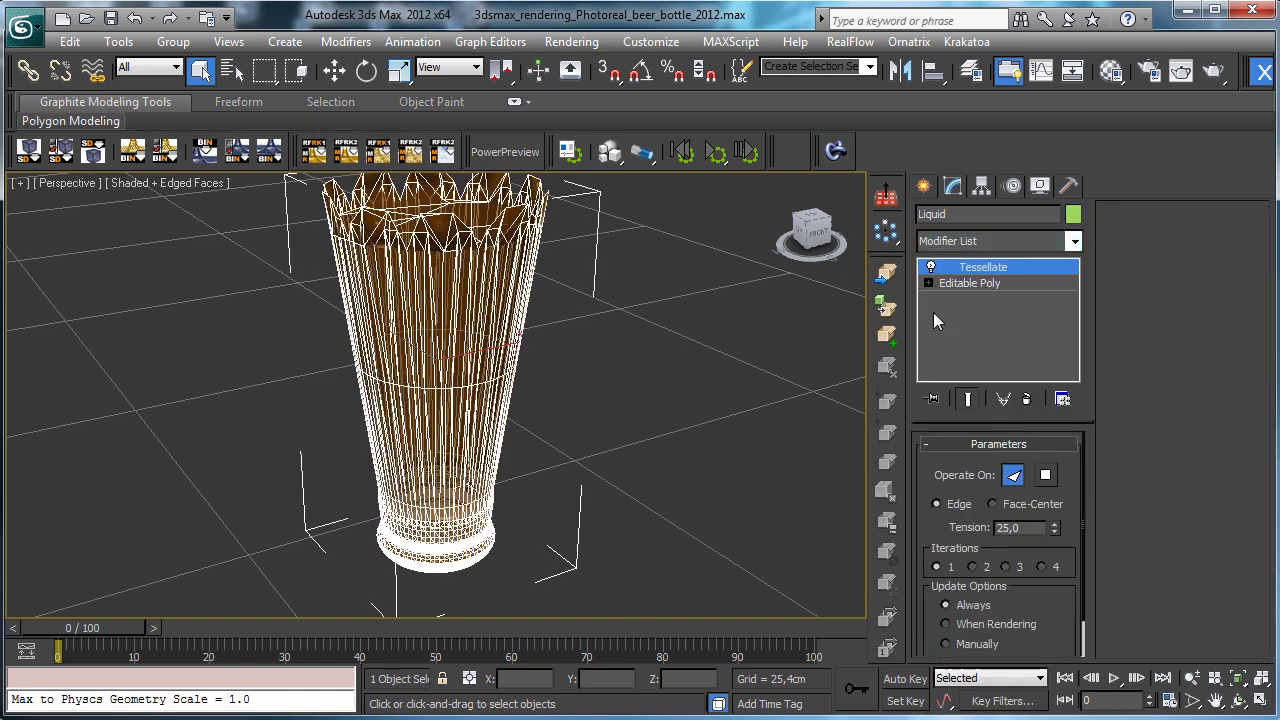
pyautogui.click(1045, 476)
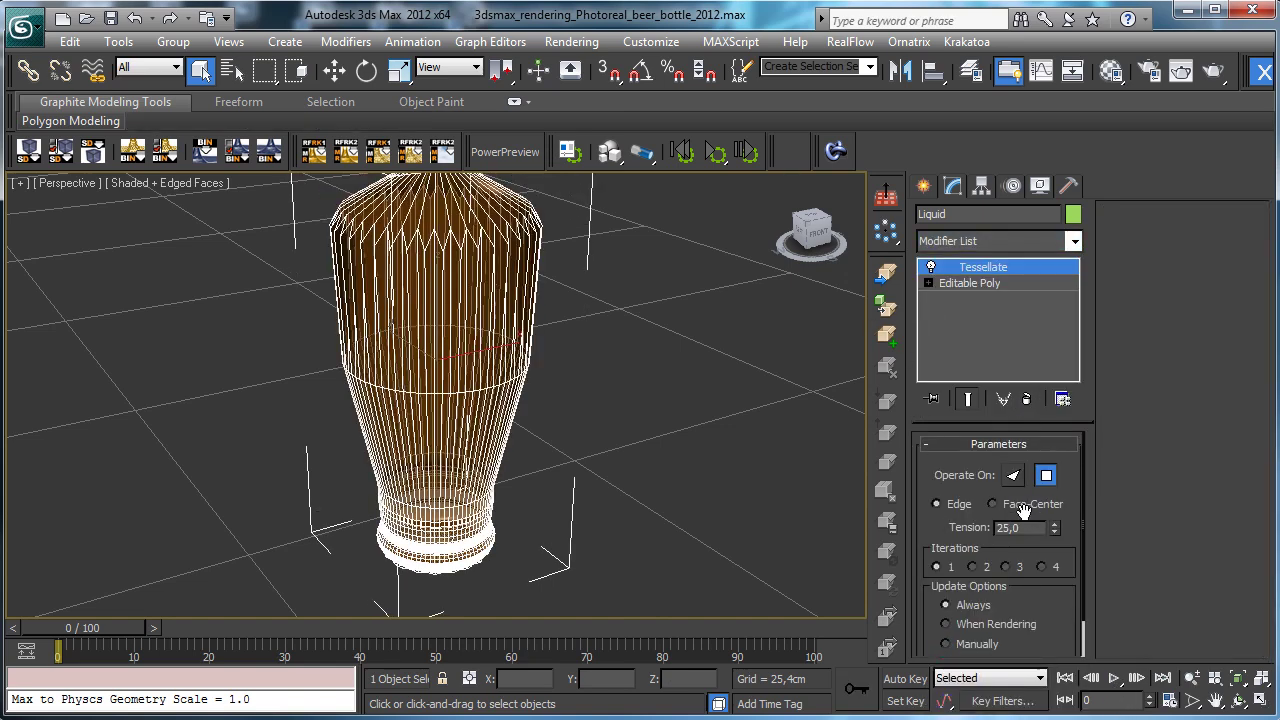
pyautogui.moveTo(1031, 528); pyautogui.dragTo(897, 517)
pyautogui.write('0')
pyautogui.press('Return')
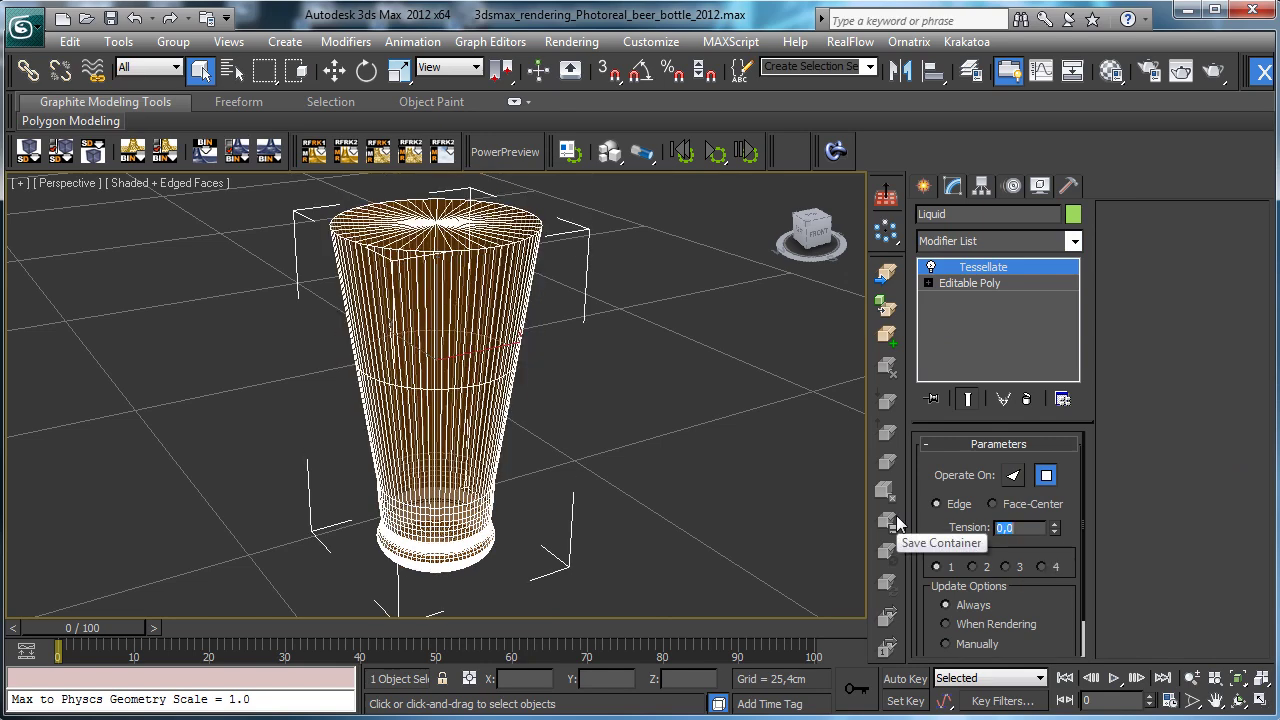
# Set the Liquid's Tessellate iterations to 4 and turn off edged faces in the perspective viewport.
pyautogui.click(973, 567)
pyautogui.click(1044, 567)
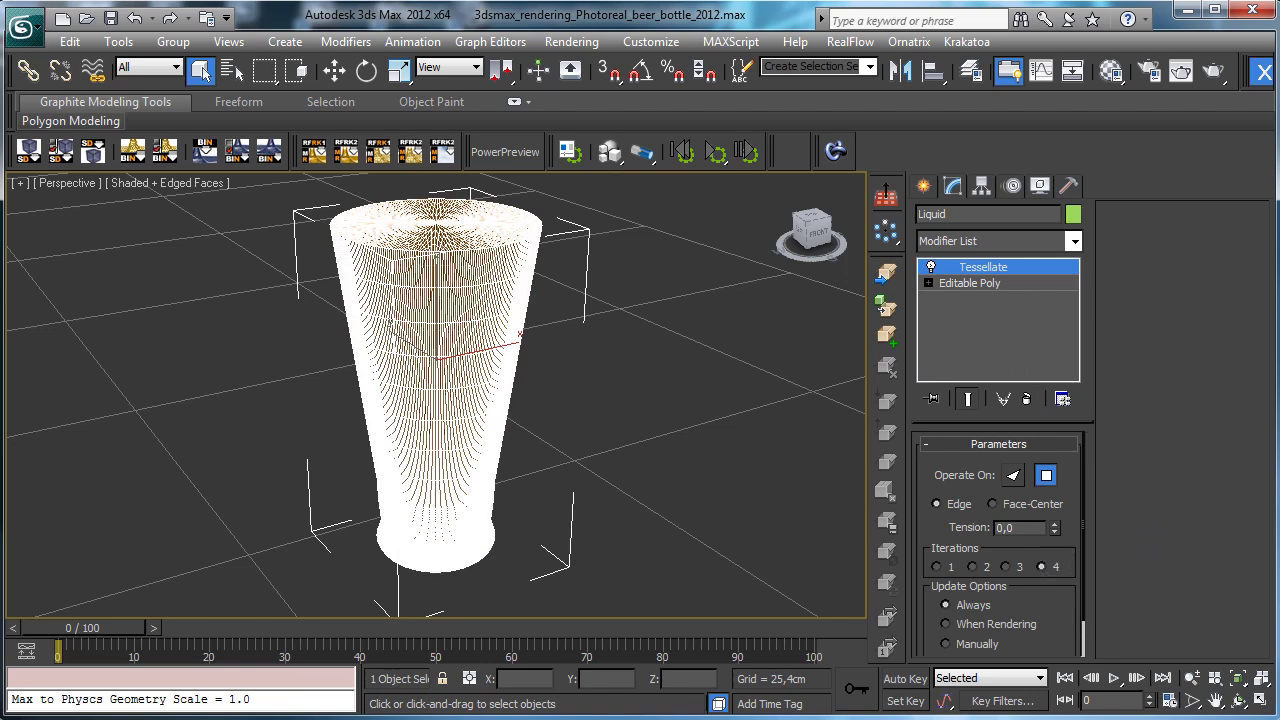
pyautogui.click(205, 190)
pyautogui.click(238, 272)
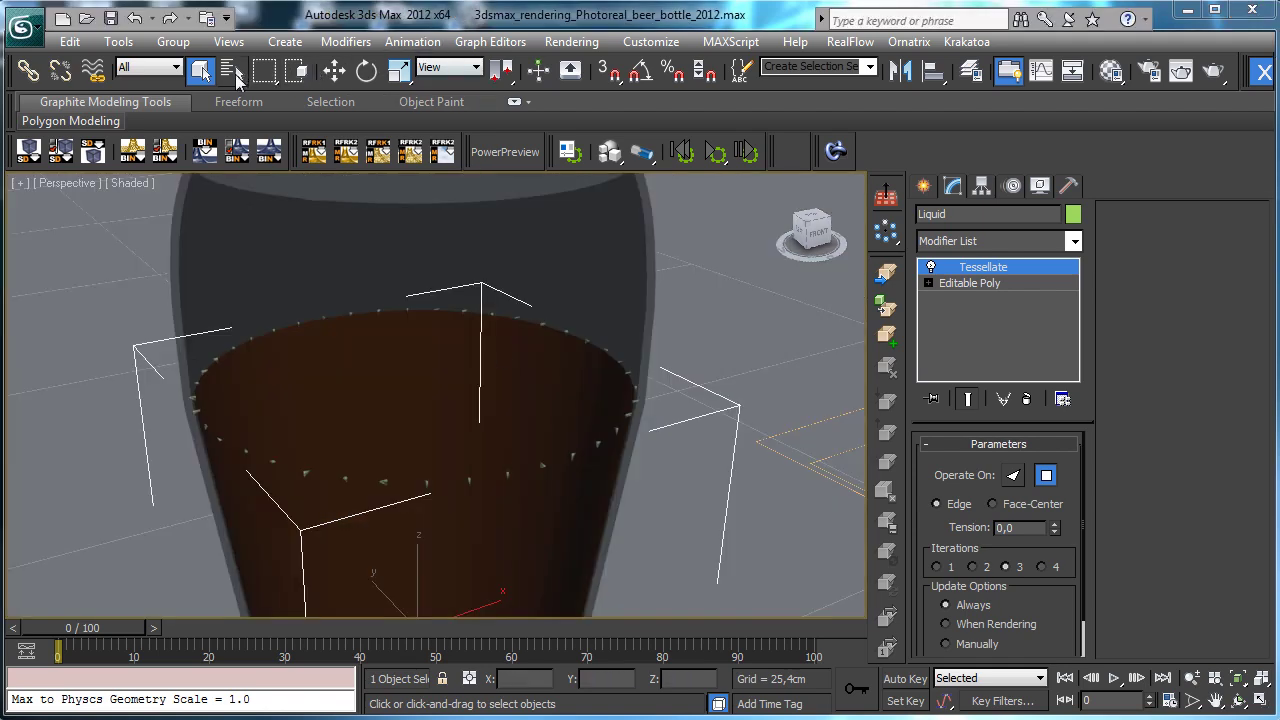
# Select Frost001 by name from the scene and force its viewport update.
pyautogui.click(231, 69)
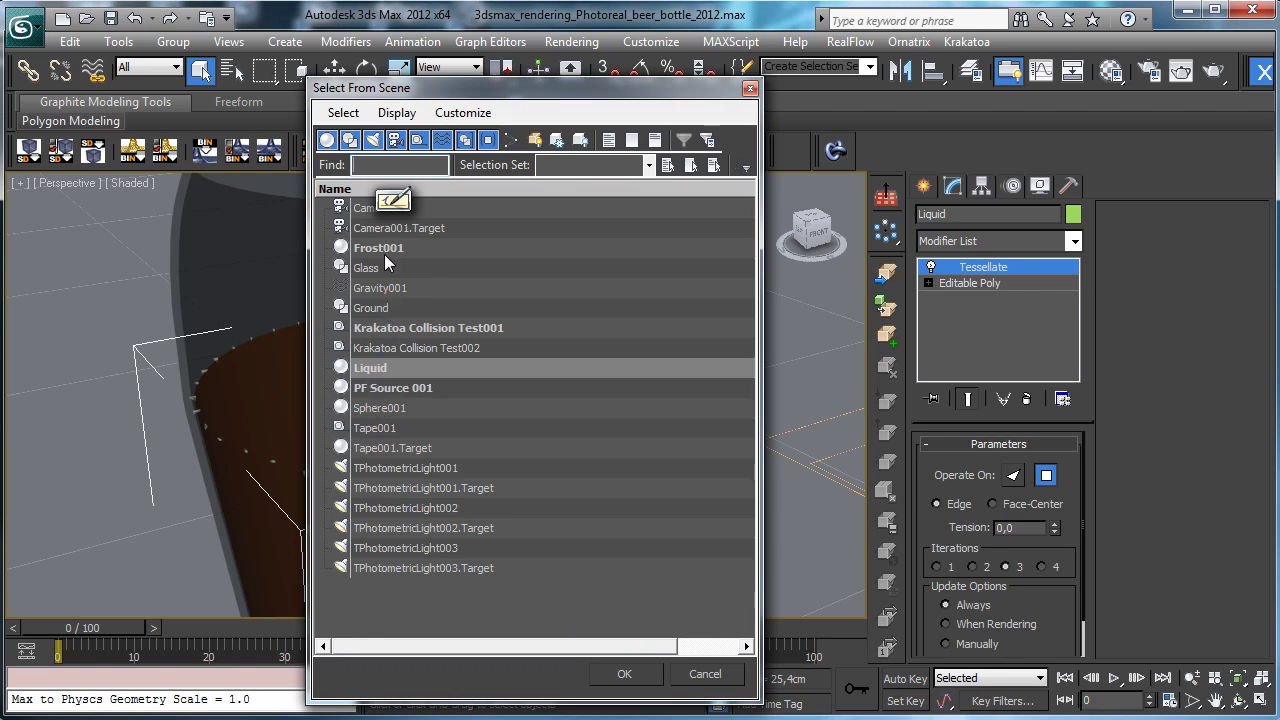
pyautogui.doubleClick(414, 248)
pyautogui.moveTo(1039, 537); pyautogui.dragTo(1050, 443)
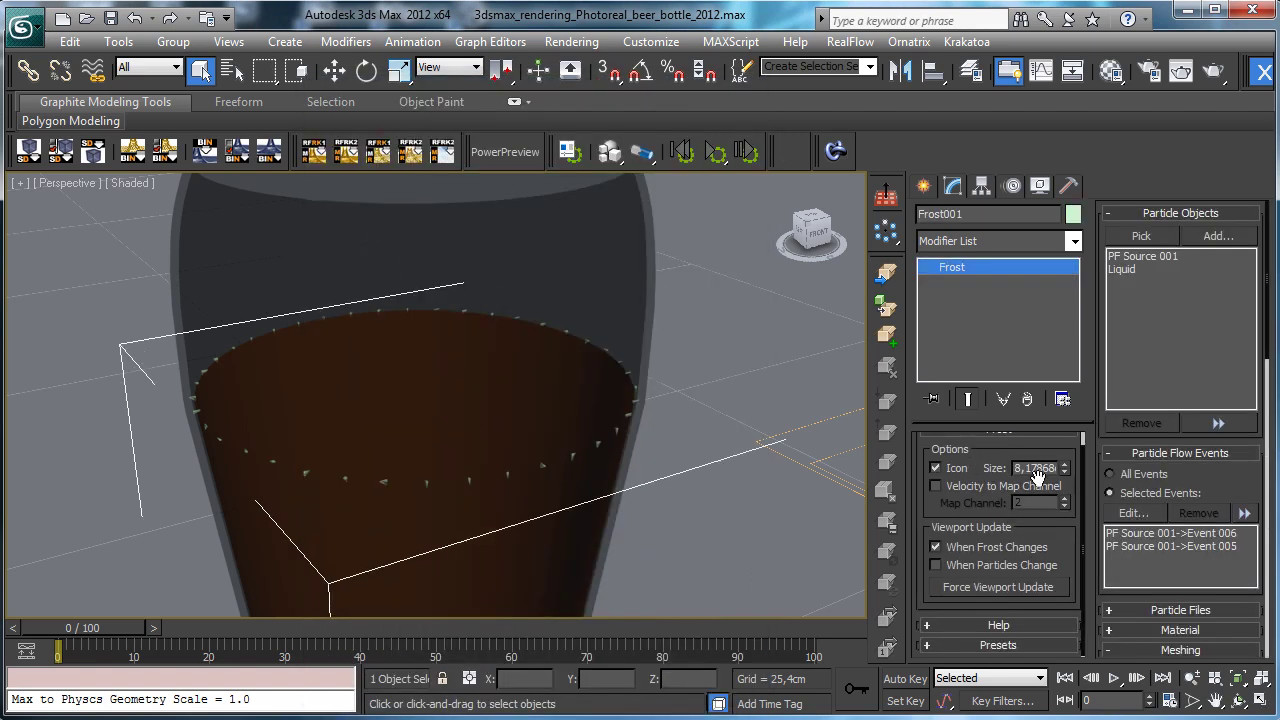
pyautogui.click(993, 588)
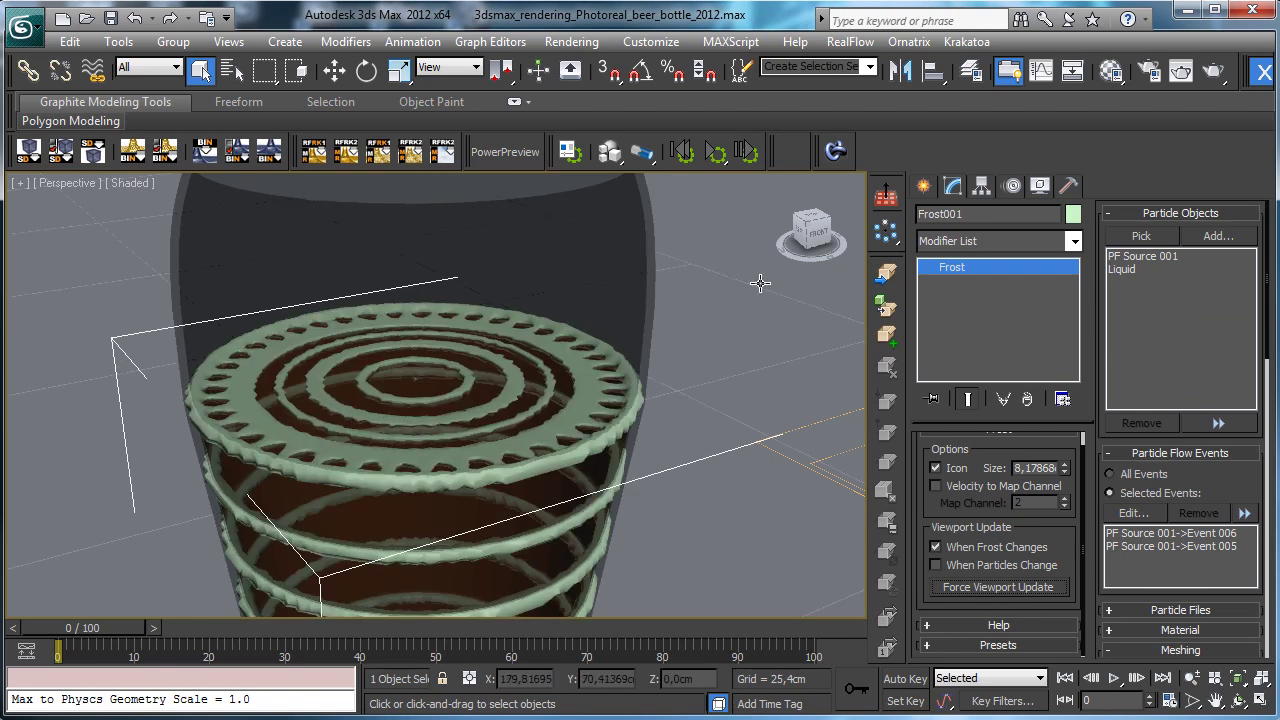
# Set the Frost particle radius to 0,4cm in the meshing settings.
pyautogui.scroll(-3, 1215, 450)
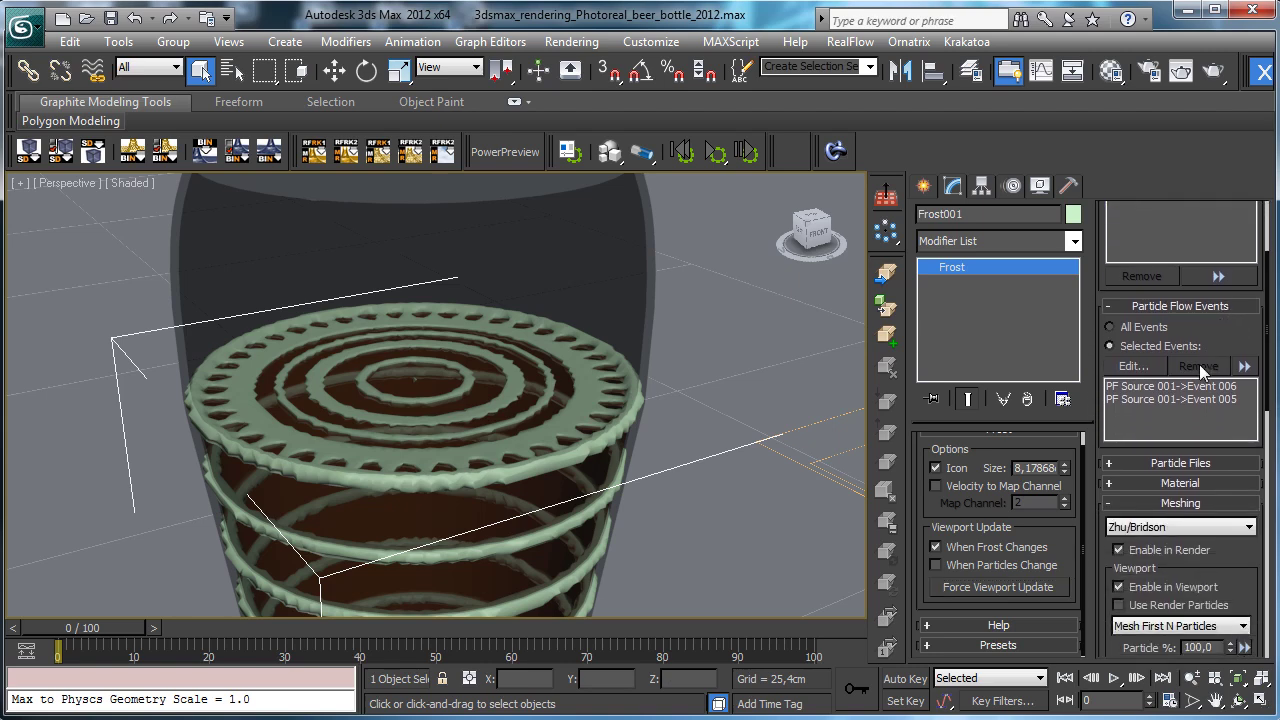
pyautogui.scroll(-3, 1227, 563)
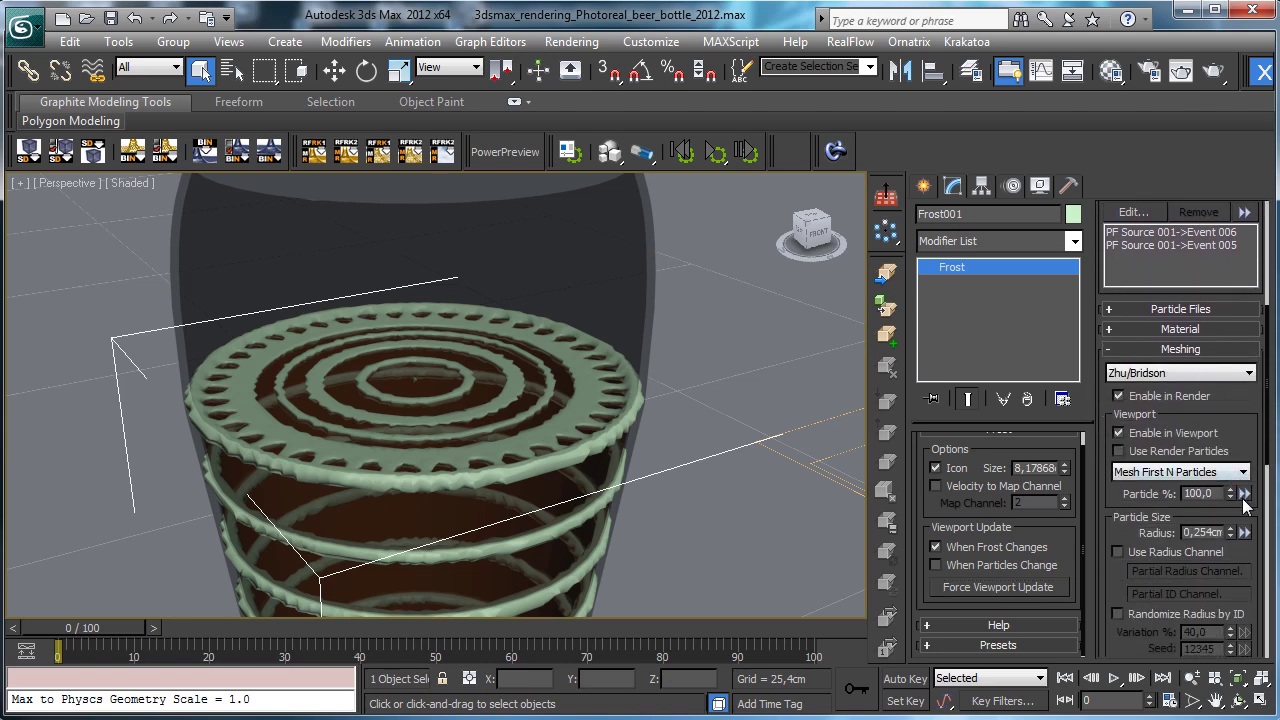
pyautogui.rightClick(1231, 528)
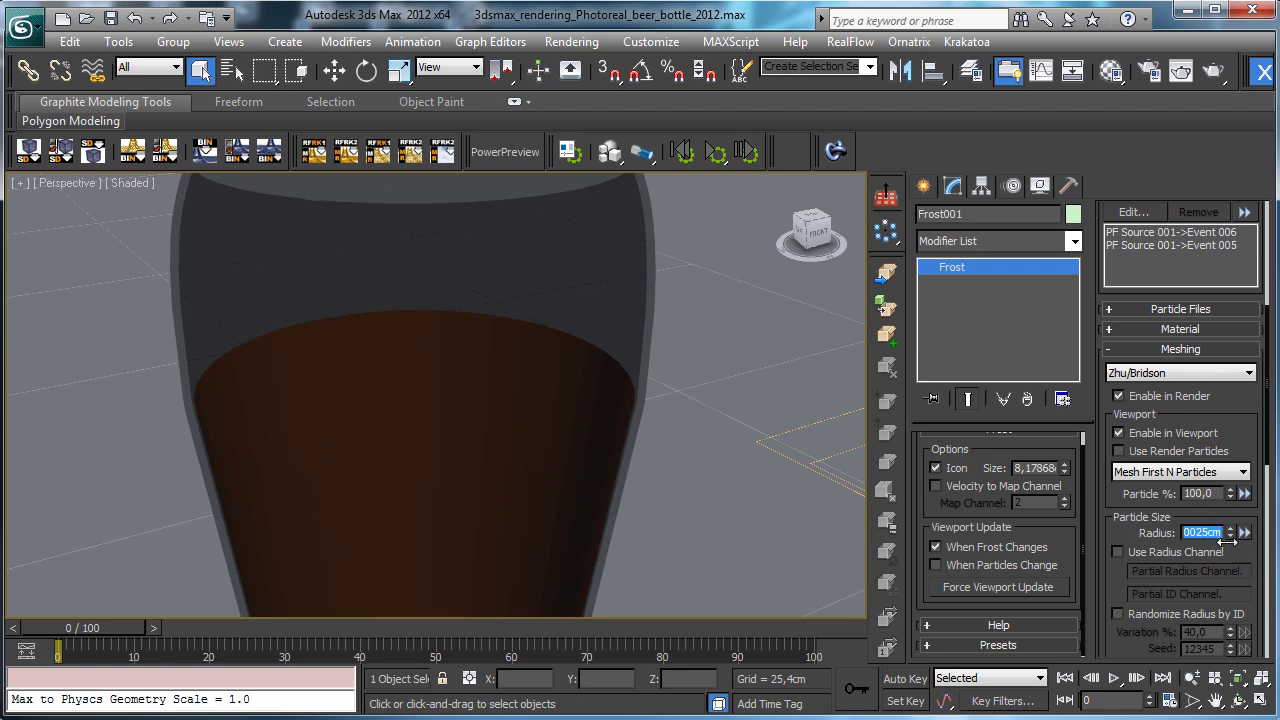
pyautogui.moveTo(1226, 533); pyautogui.dragTo(1214, 533)
pyautogui.press('BackSpace')
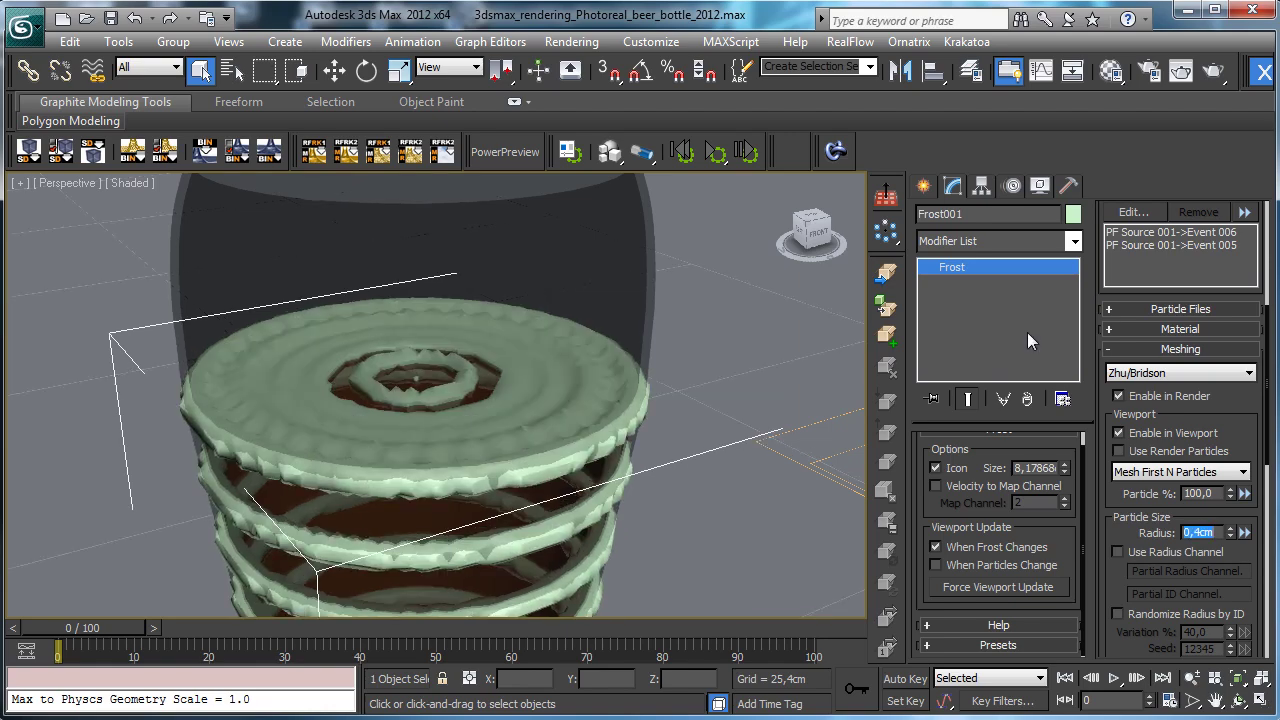
# Set the Liquid's Tessellate iterations to 4, reselect Frost001 and force its viewport update.
pyautogui.click(232, 69)
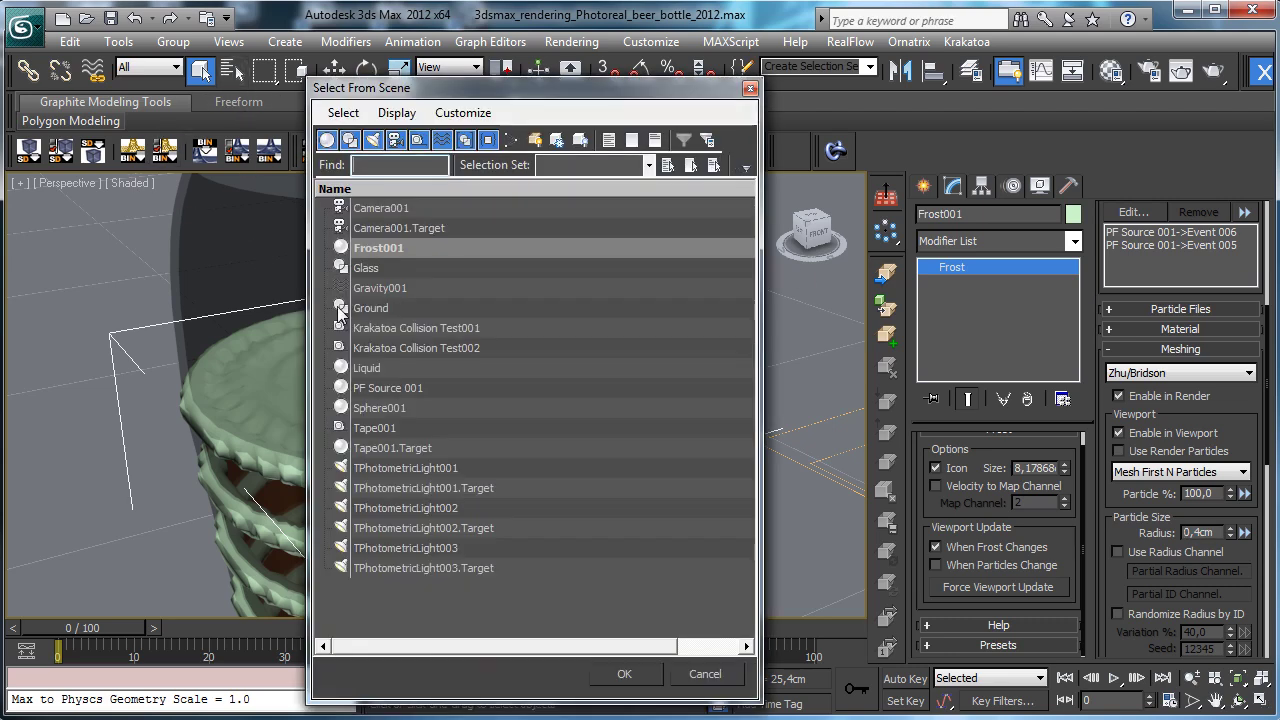
pyautogui.doubleClick(372, 367)
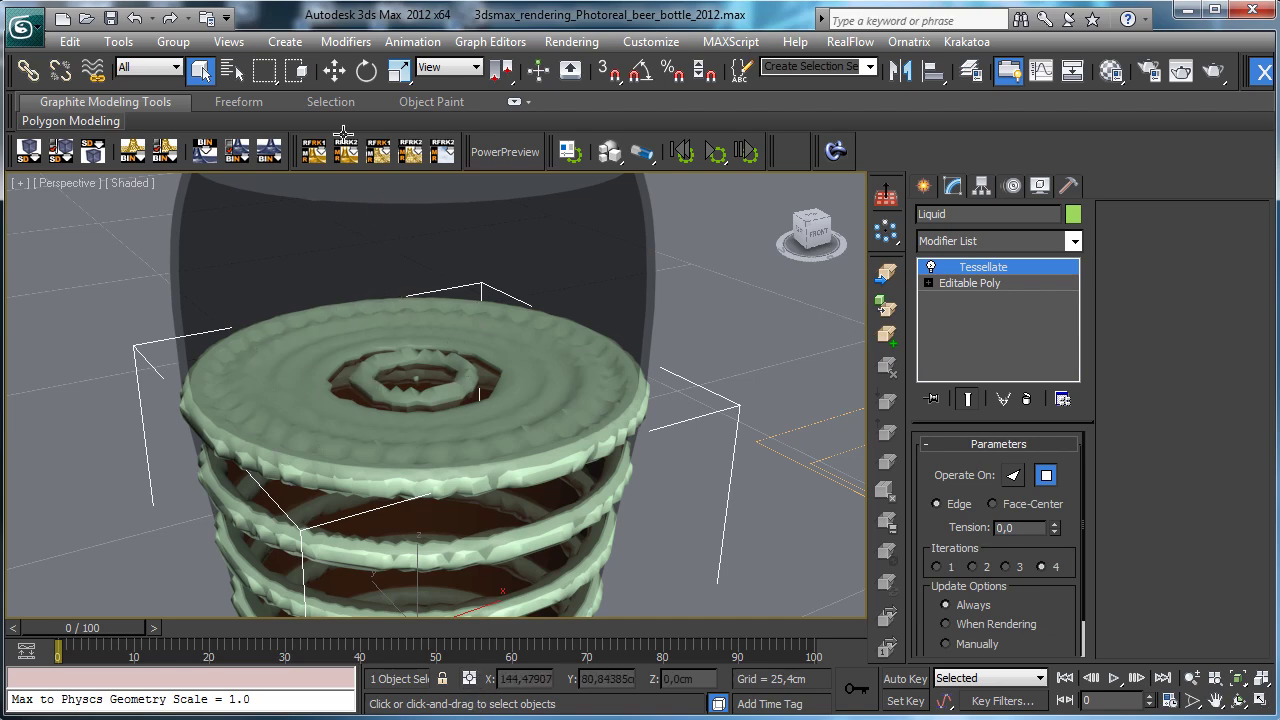
pyautogui.click(232, 69)
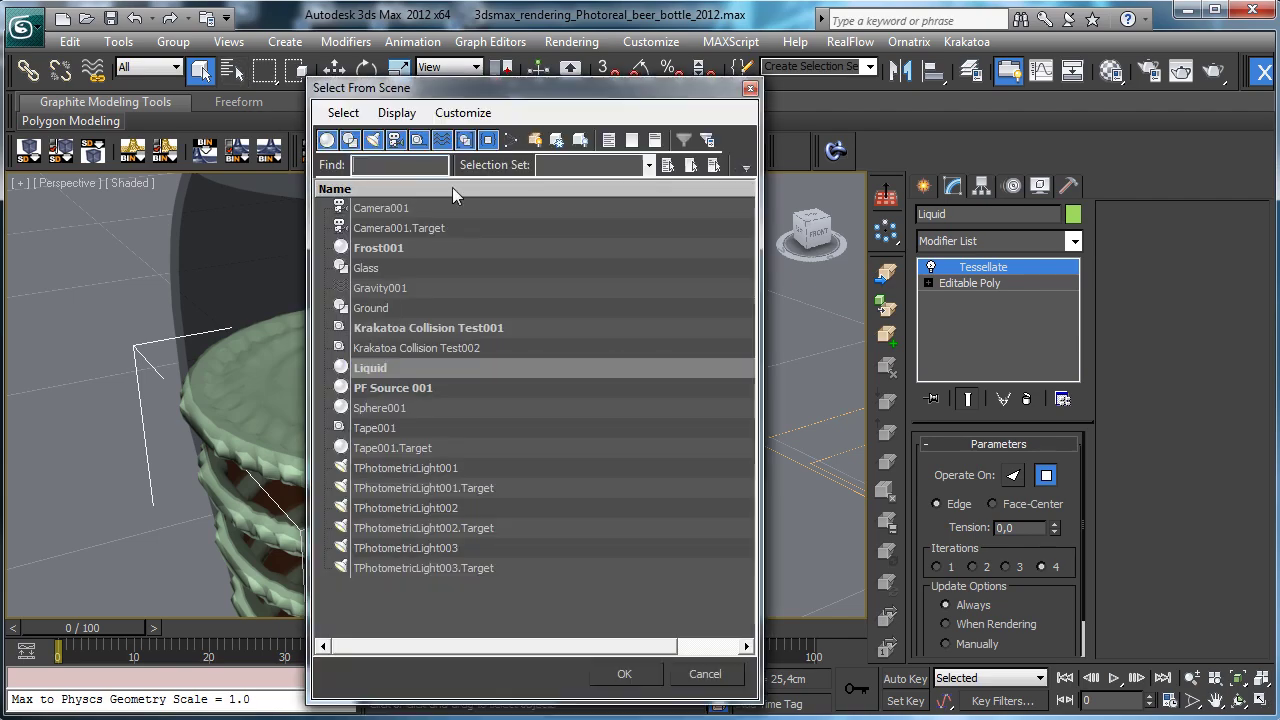
pyautogui.doubleClick(396, 250)
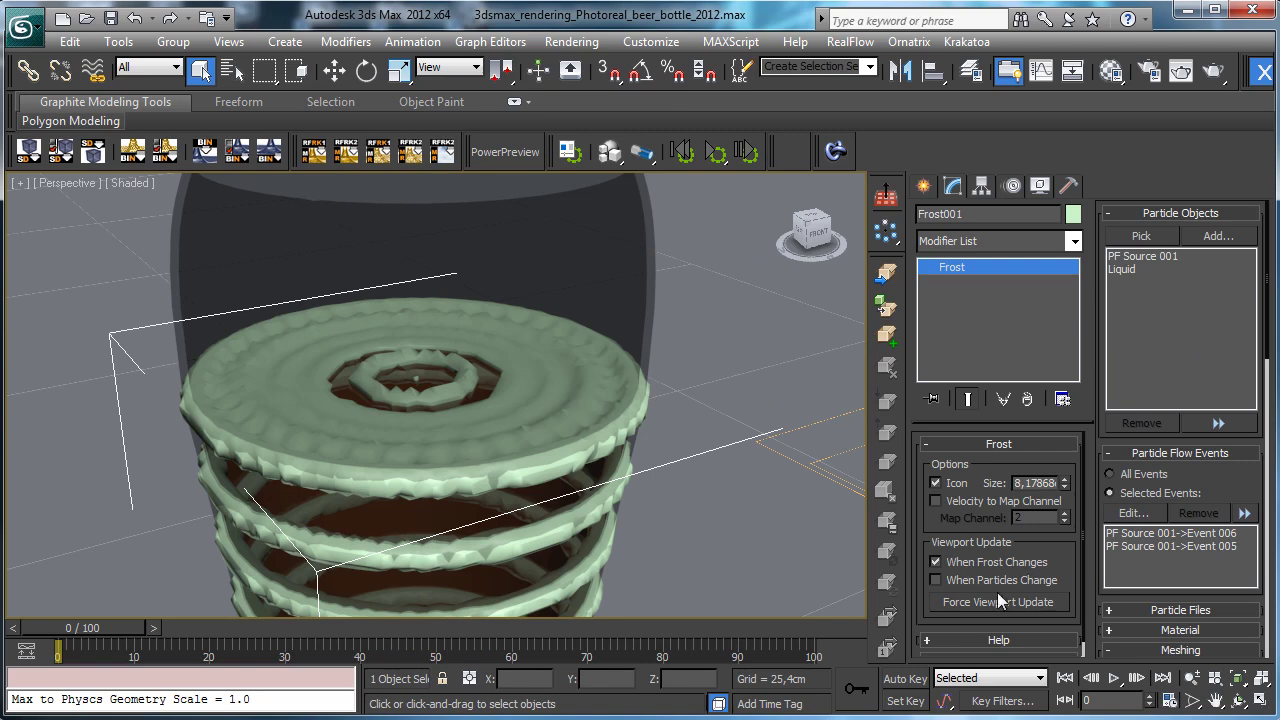
pyautogui.click(1000, 601)
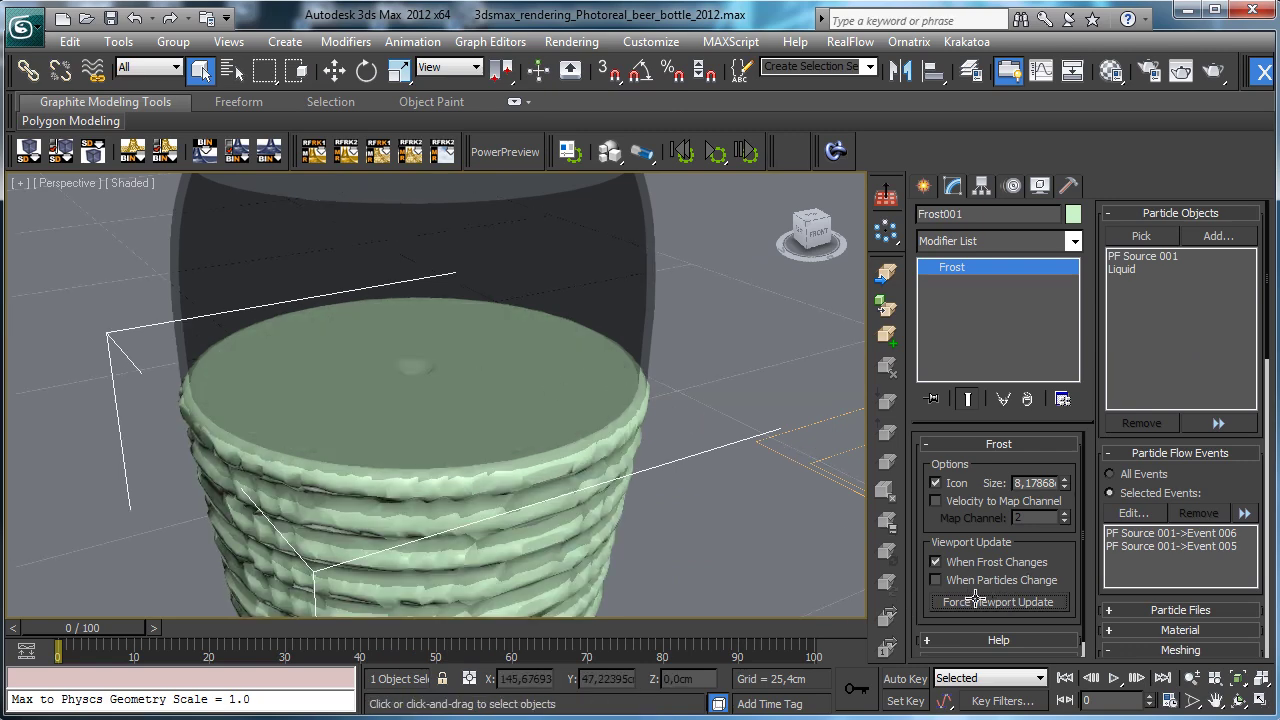
# Move to frame 2 and switch Frost001's meshing mode to Geometry.
pyautogui.click(1190, 678)
pyautogui.moveTo(480, 423); pyautogui.dragTo(591, 558)
pyautogui.click(1140, 655)
pyautogui.click(1216, 700)
pyautogui.moveTo(551, 434); pyautogui.dragTo(506, 420)
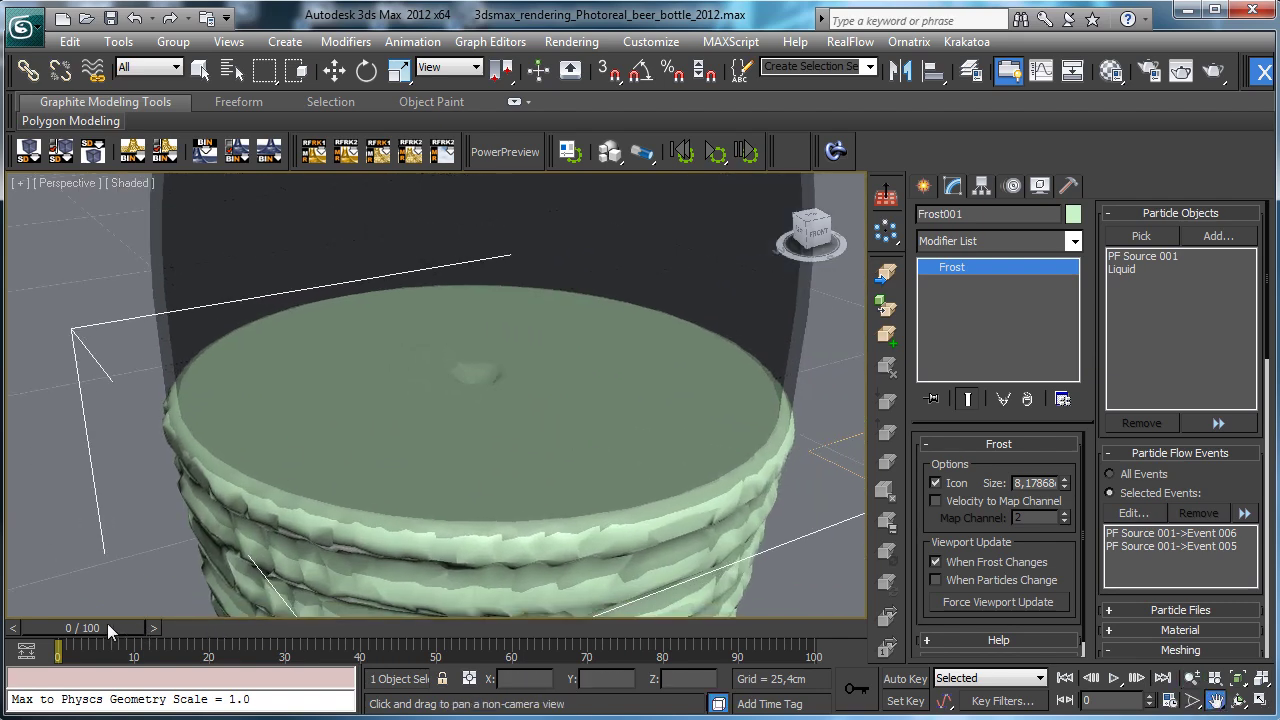
pyautogui.moveTo(108, 627); pyautogui.dragTo(127, 628)
pyautogui.moveTo(1235, 492); pyautogui.dragTo(1226, 308)
pyautogui.click(1165, 488)
pyautogui.click(1160, 510)
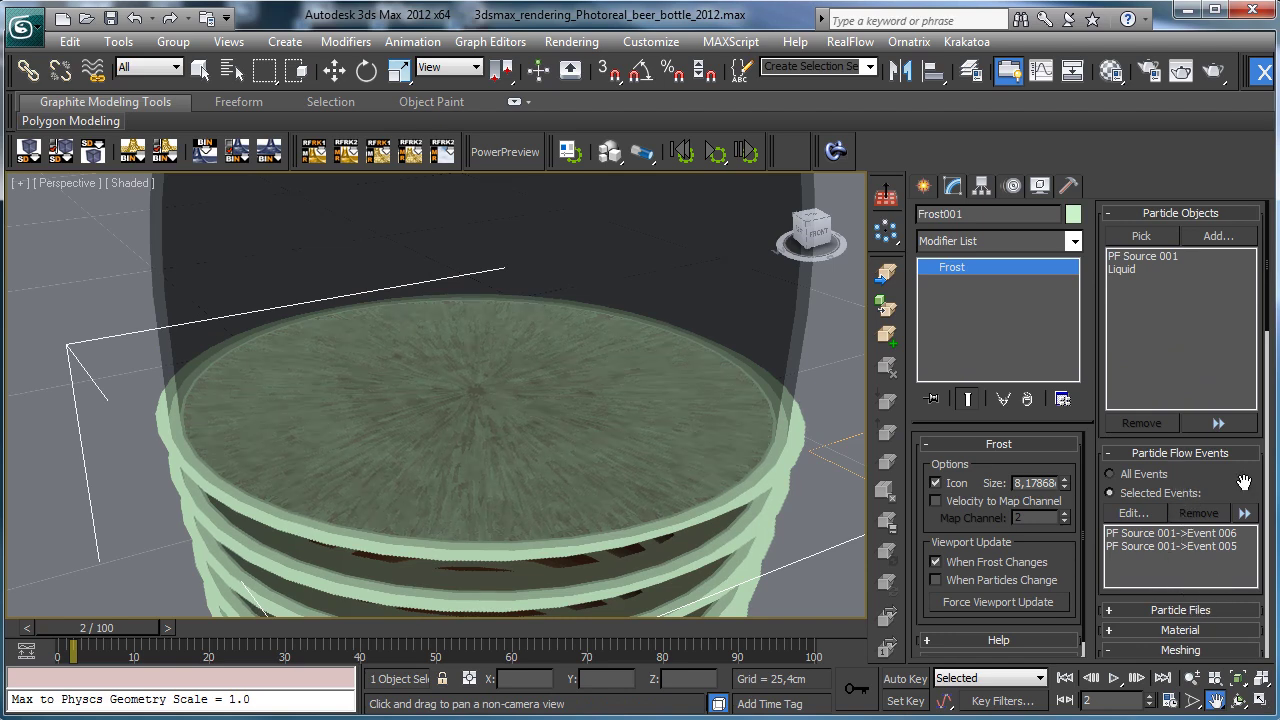
# Go to frame 20 and set Frost001's meshing mode to Zhu/Bridson.
pyautogui.scroll(-3, 1248, 455)
pyautogui.doubleClick(1101, 702)
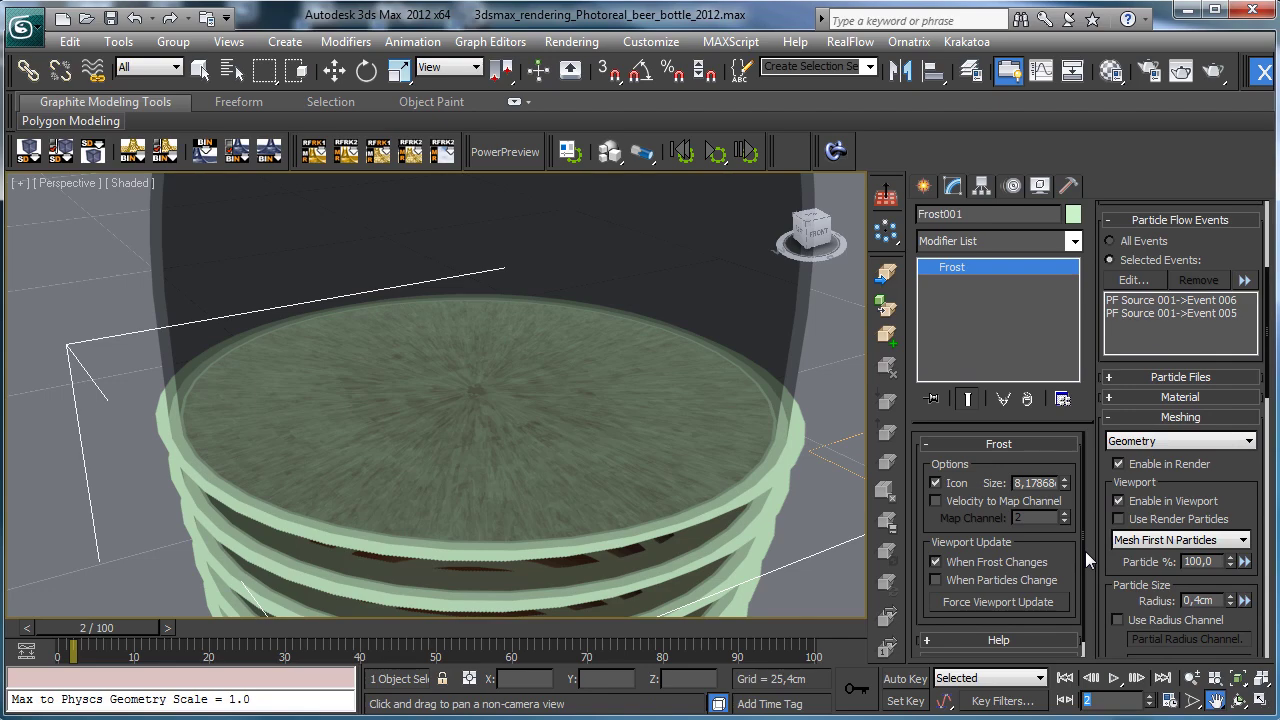
pyautogui.write('20')
pyautogui.press('Return')
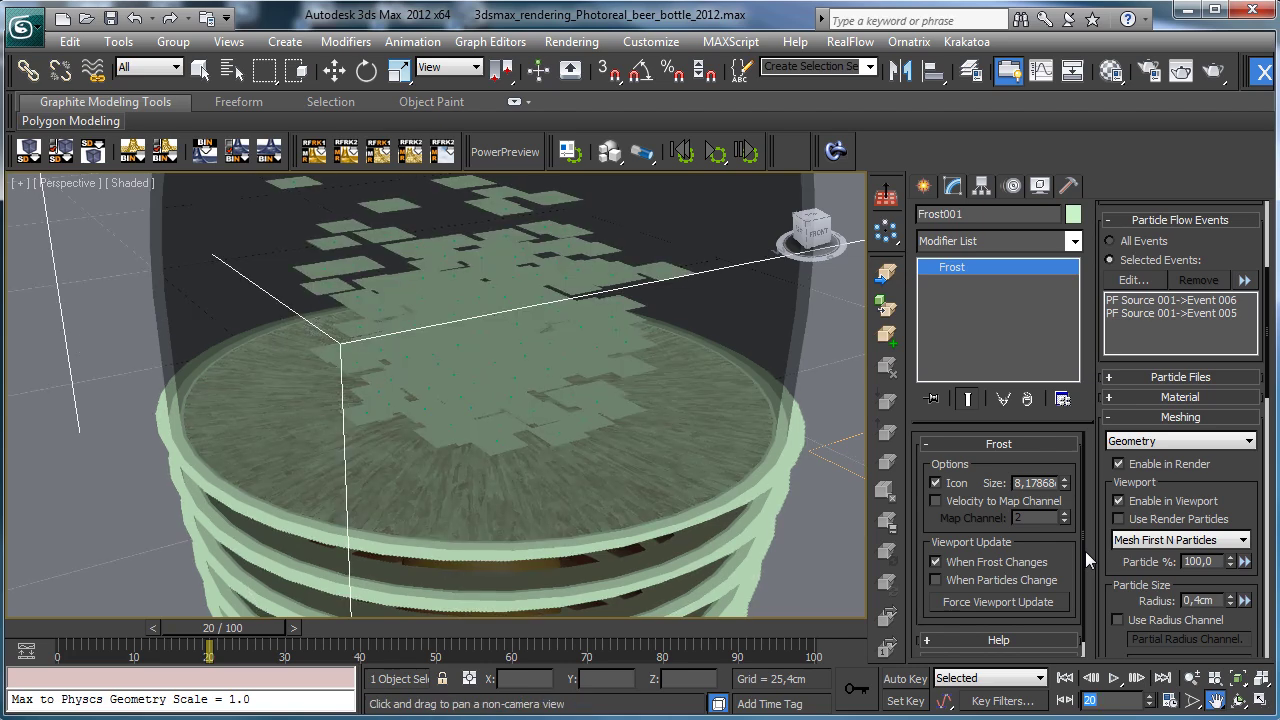
pyautogui.click(1141, 450)
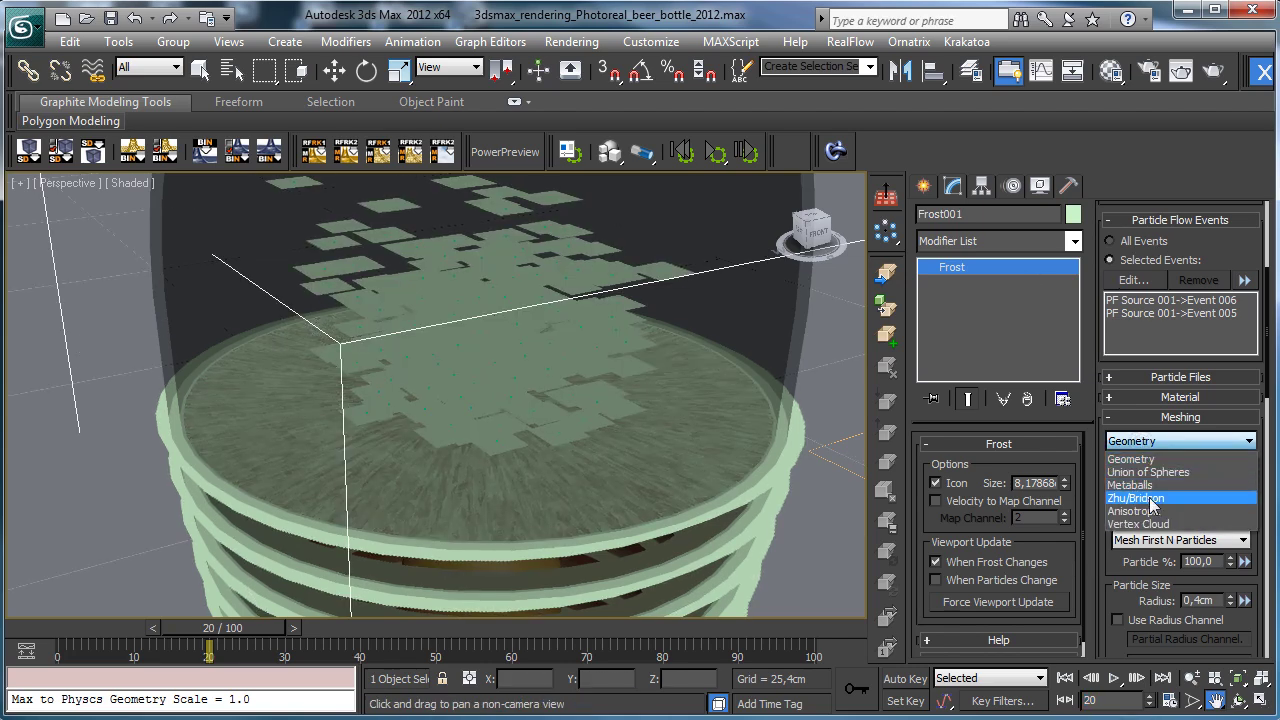
pyautogui.click(1150, 488)
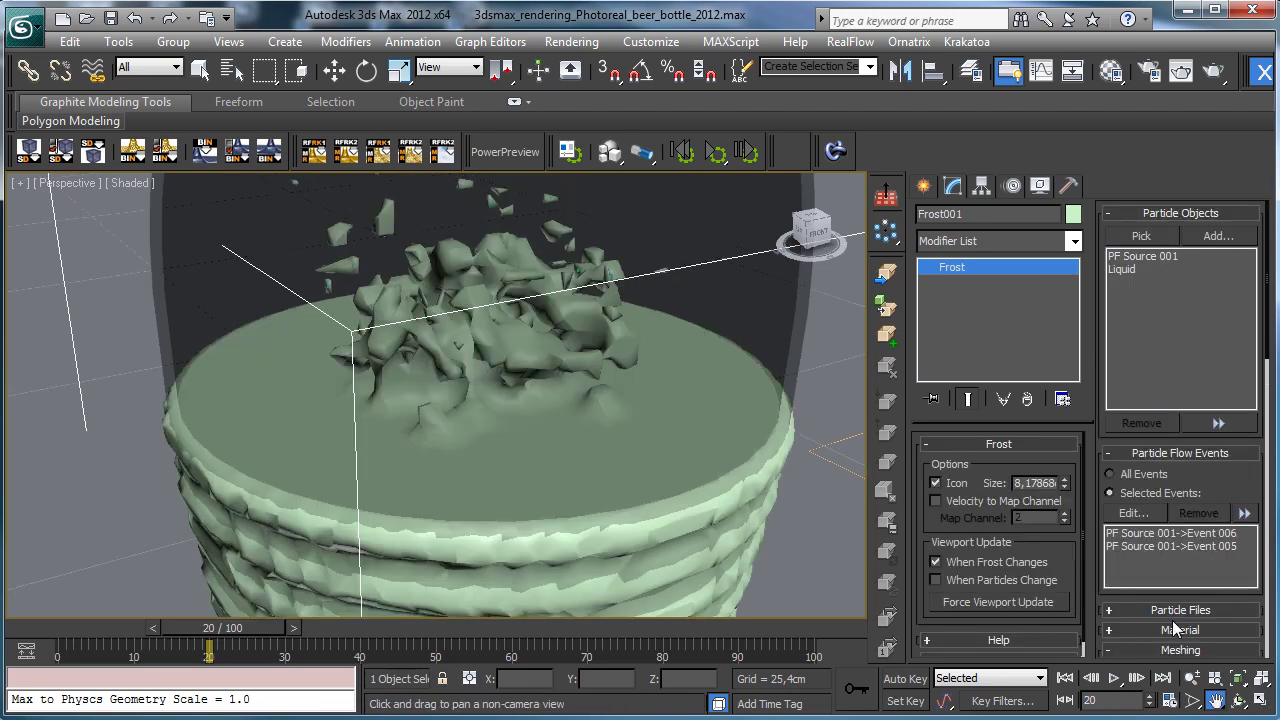
# Create an animated preview of the perspective viewport over the active time segment, using the Shaded rendering level.
pyautogui.click(1192, 678)
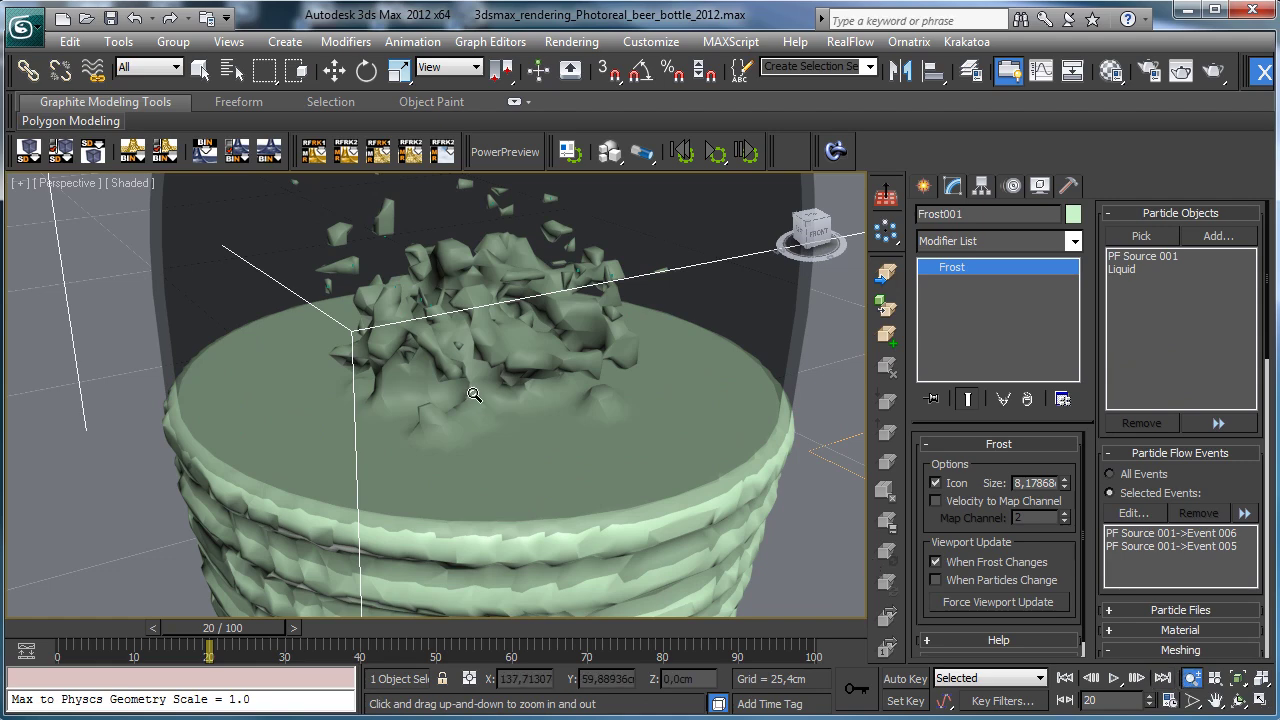
pyautogui.moveTo(491, 423); pyautogui.dragTo(502, 433)
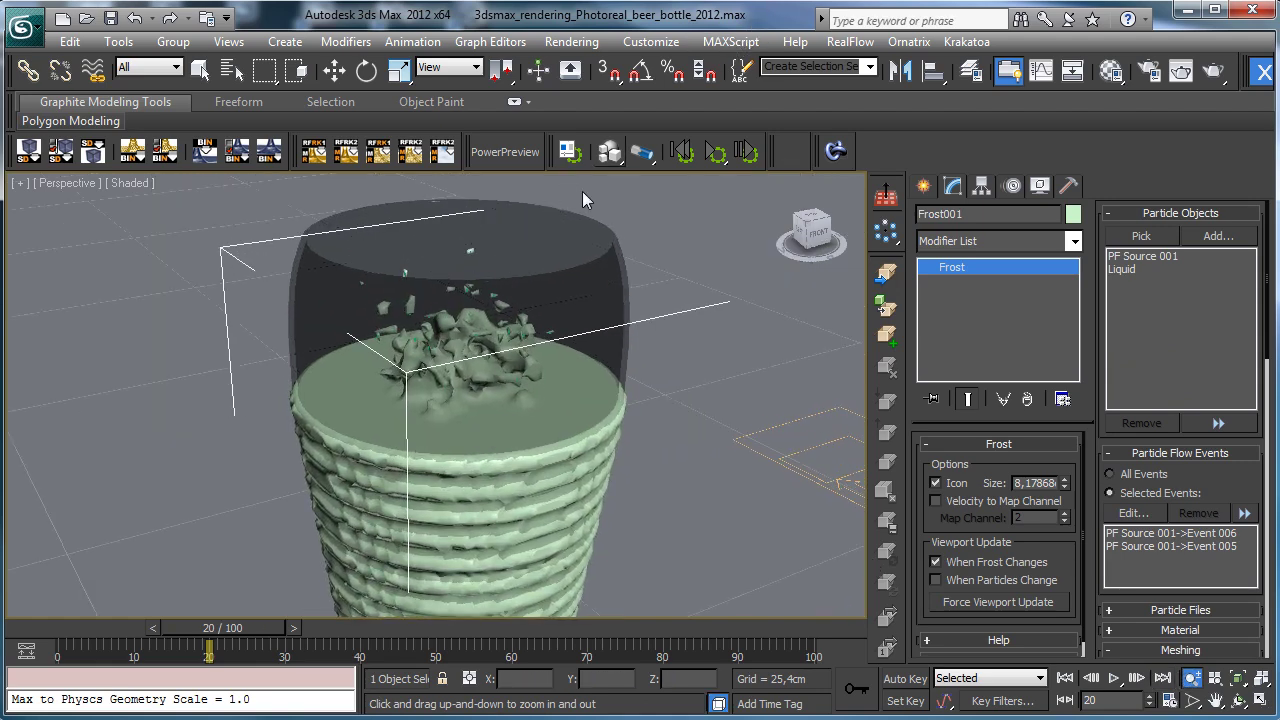
pyautogui.click(200, 69)
pyautogui.click(73, 185)
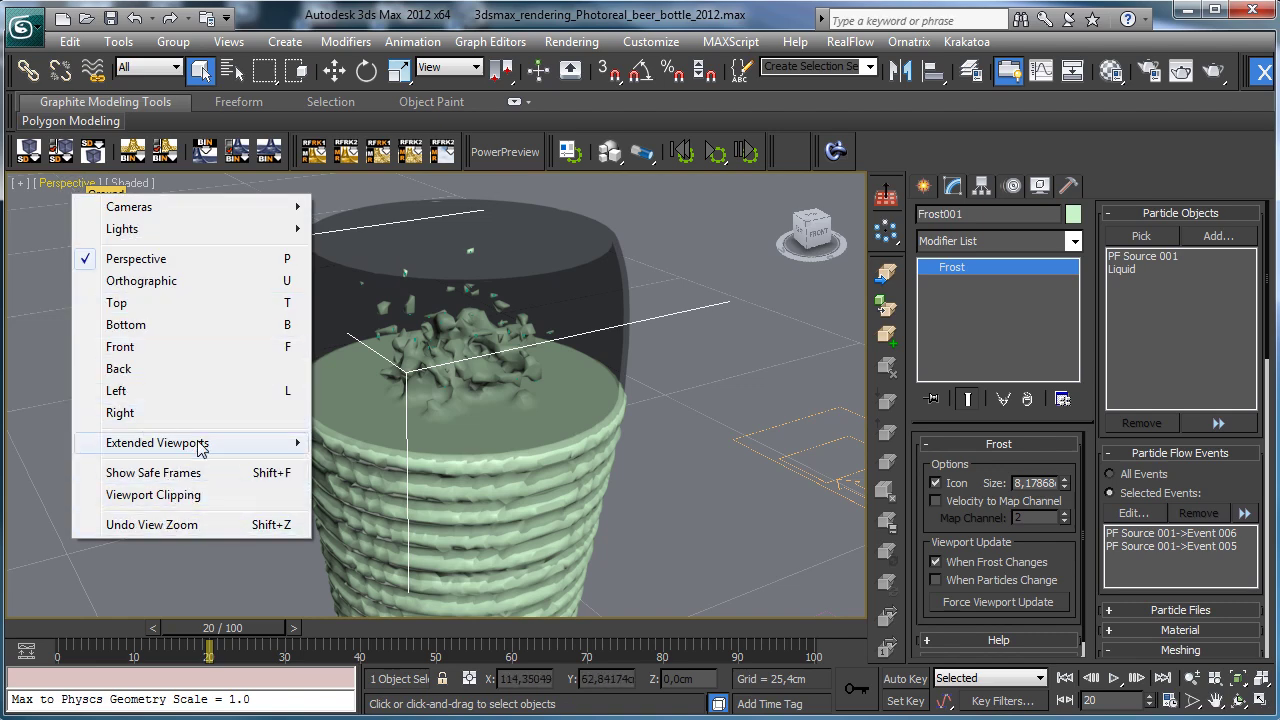
pyautogui.click(19, 183)
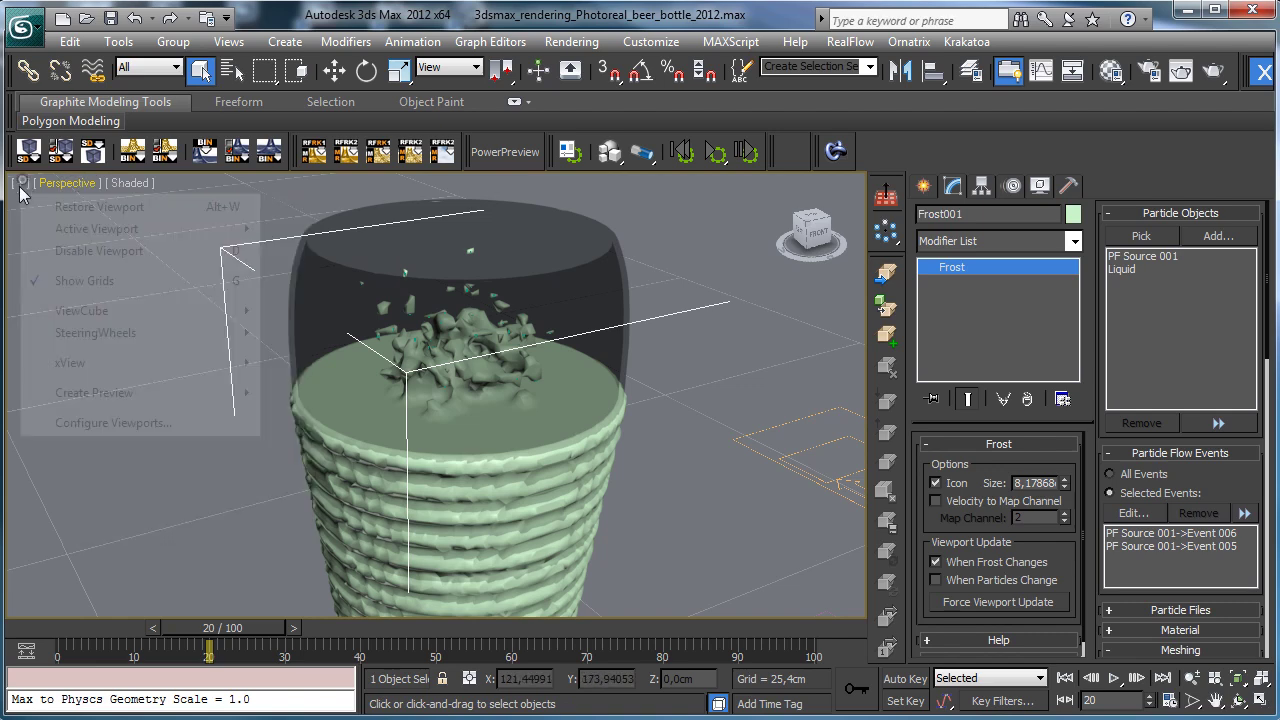
pyautogui.moveTo(132, 394)
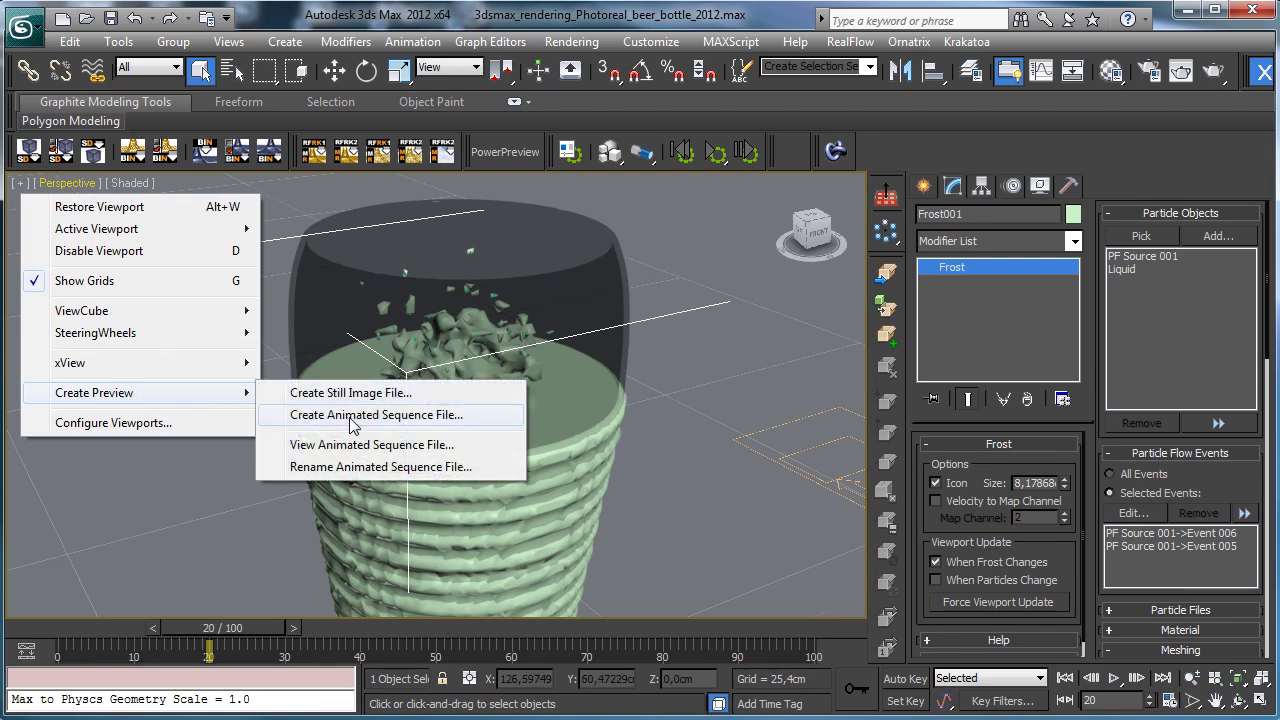
pyautogui.click(352, 416)
pyautogui.click(598, 400)
pyautogui.click(630, 426)
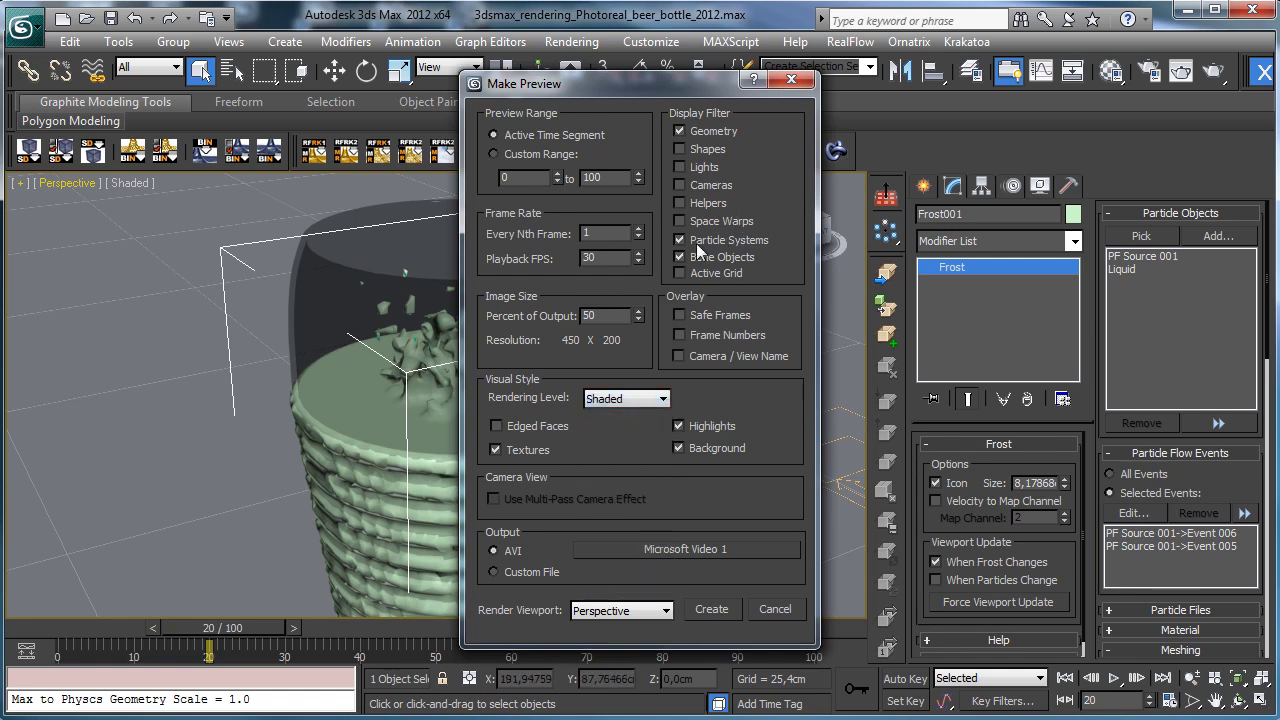
pyautogui.click(712, 609)
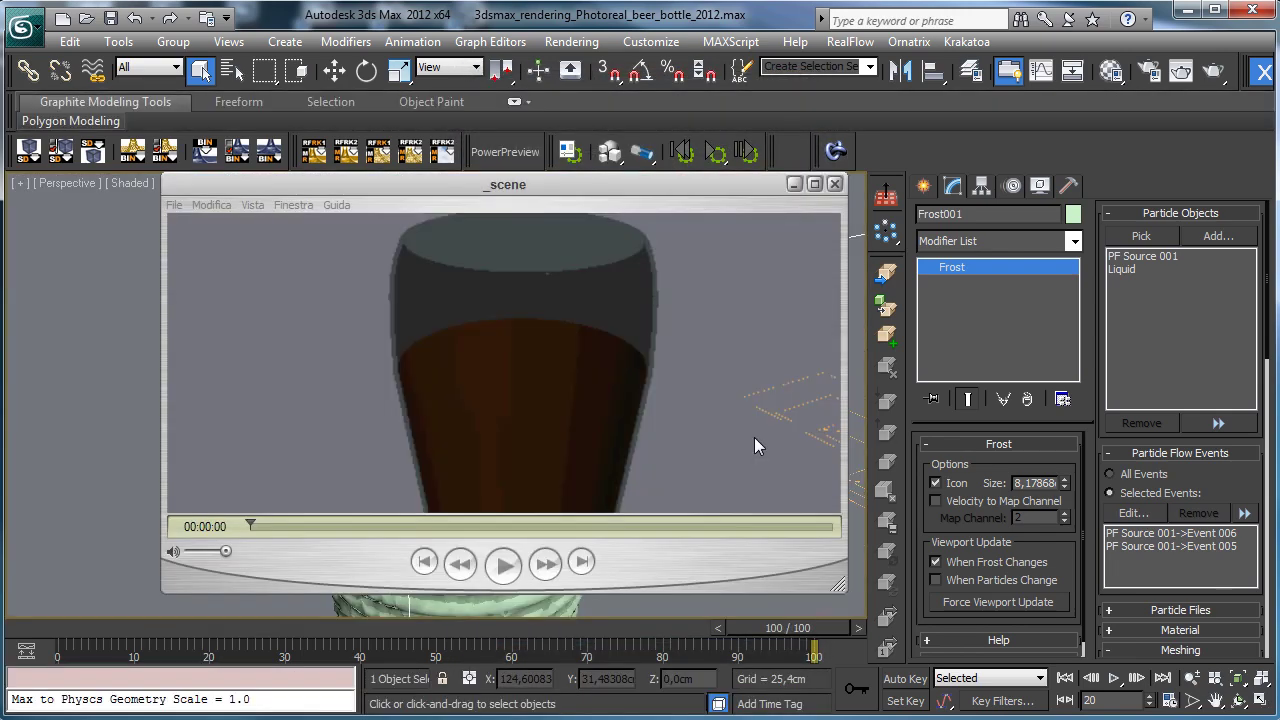
# Play the preview animation, pause it and scrub through the early splash frames to examine the meshed particles.
pyautogui.click(502, 564)
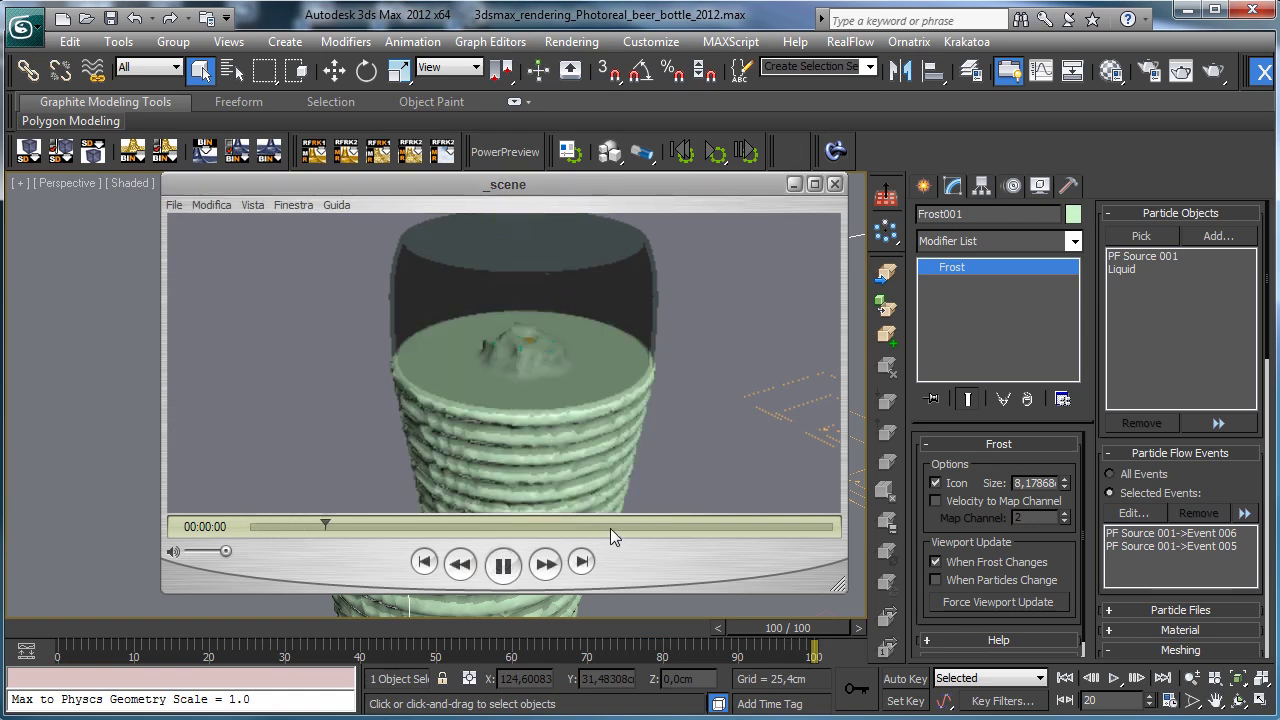
pyautogui.click(505, 560)
pyautogui.moveTo(447, 528)
pyautogui.mouseDown()
pyautogui.moveTo(282, 521)
pyautogui.moveTo(424, 508)
pyautogui.moveTo(297, 499)
pyautogui.moveTo(353, 498)
pyautogui.mouseUp()
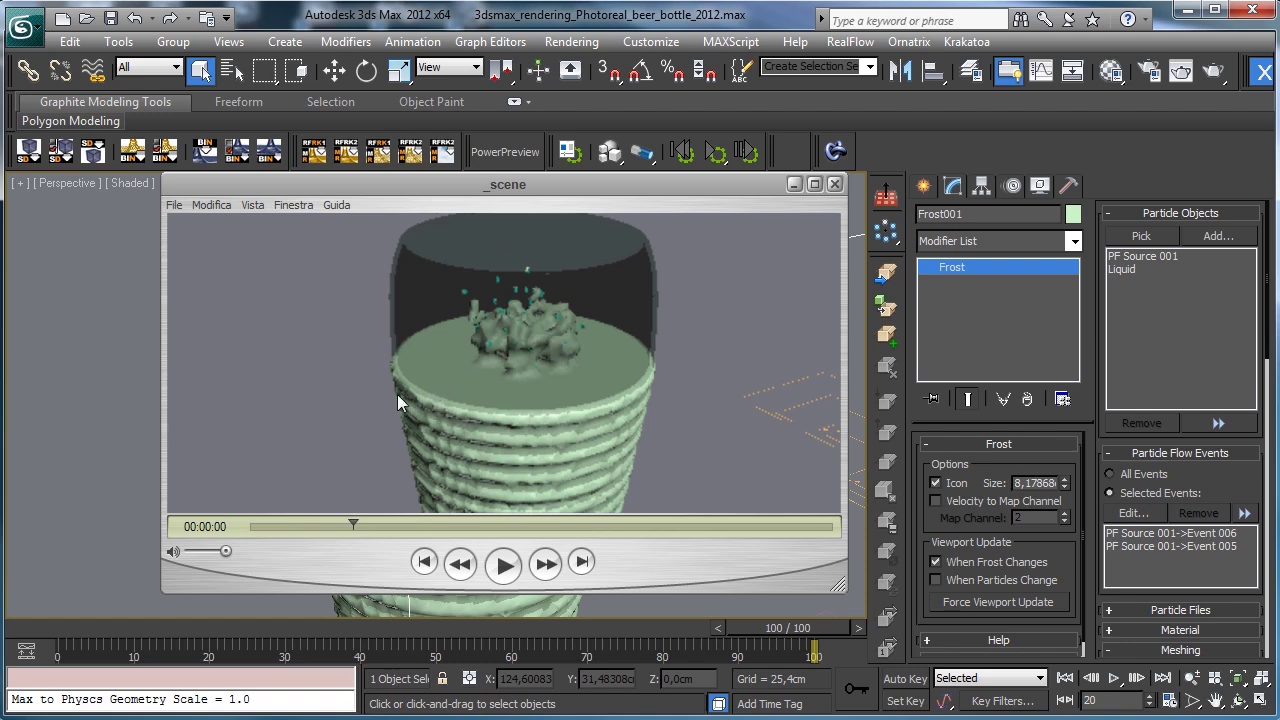
pyautogui.moveTo(300, 529)
pyautogui.mouseDown()
pyautogui.moveTo(240, 526)
pyautogui.moveTo(400, 503)
pyautogui.moveTo(341, 502)
pyautogui.mouseUp()
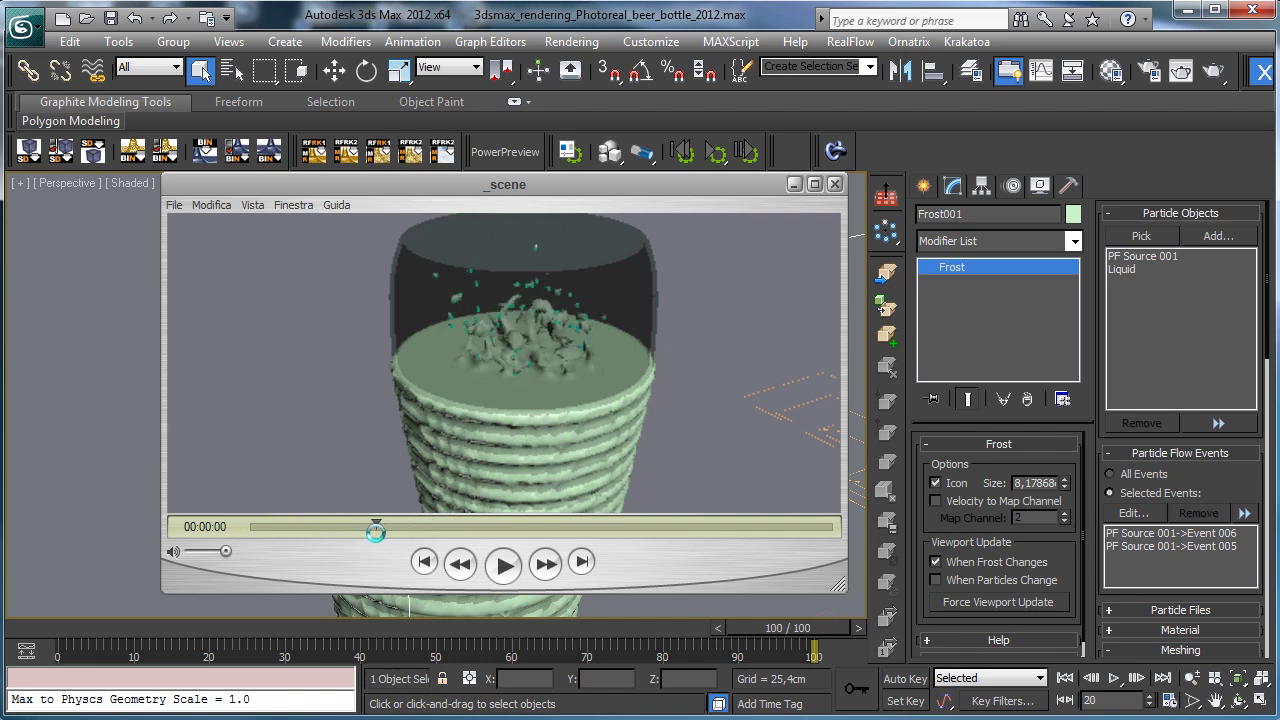
pyautogui.moveTo(374, 530); pyautogui.dragTo(346, 530)
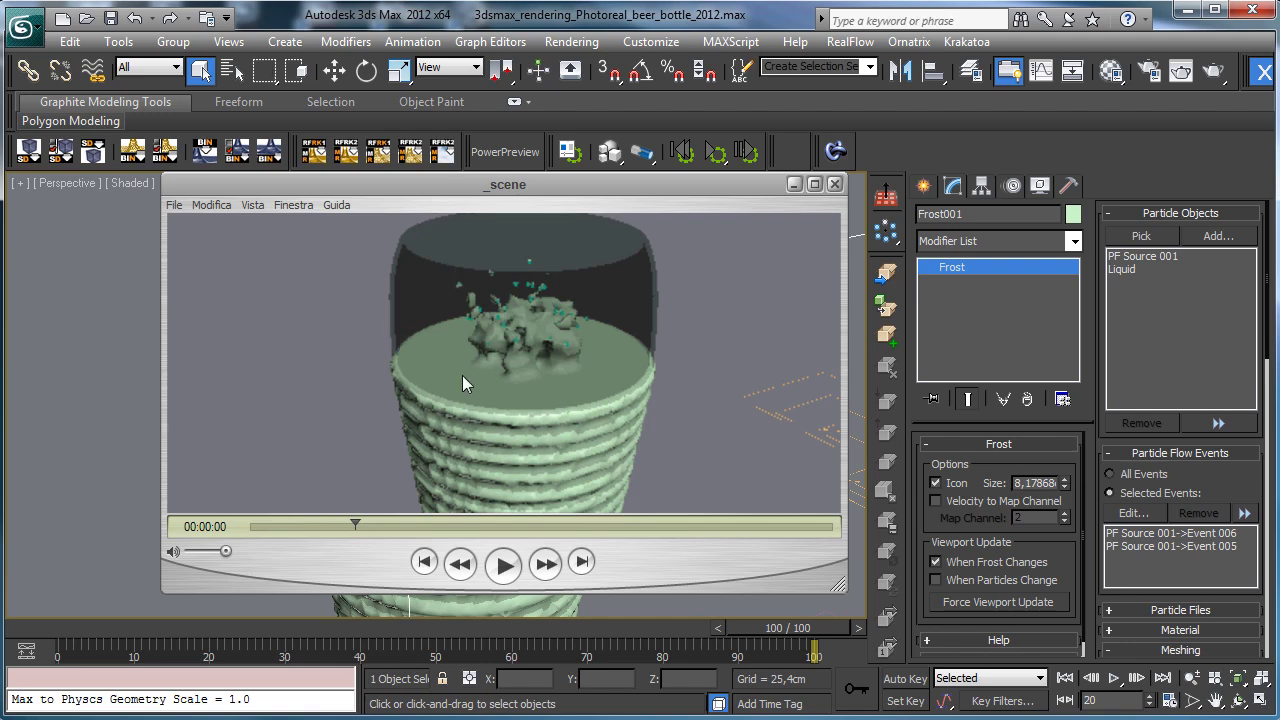
pyautogui.moveTo(292, 524); pyautogui.dragTo(342, 525)
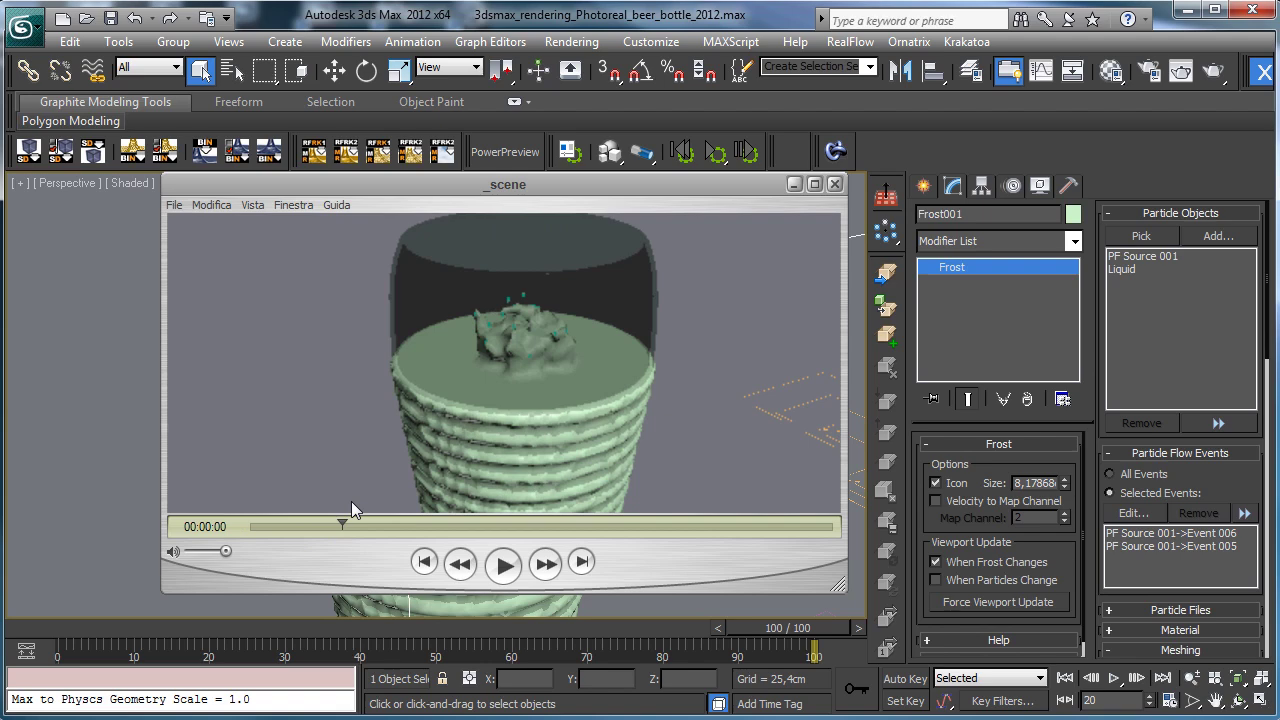